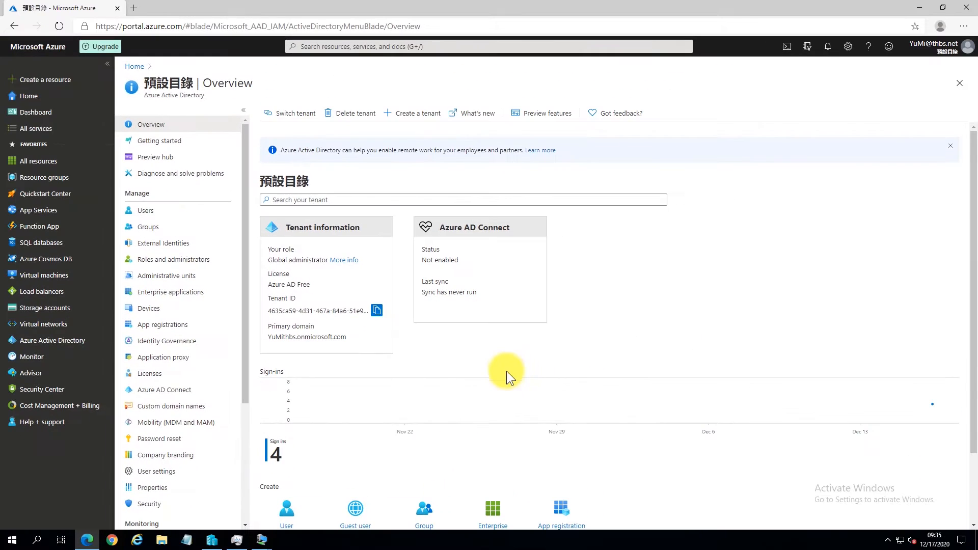
Step: Connect to the thbs.net Azure AD Connect VM from Hyper-V Manager and get past the initial setup page
left_click(233, 539)
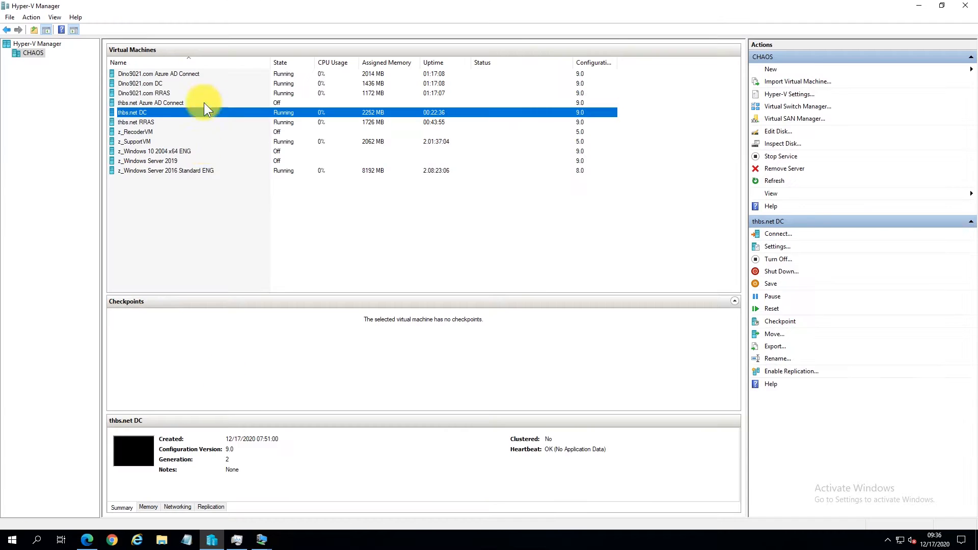
double_click(258, 103)
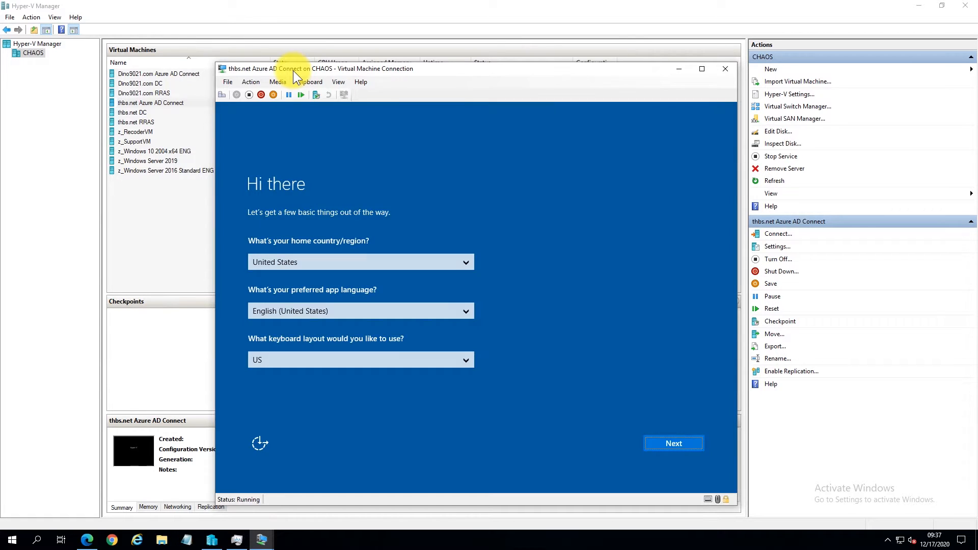
left_click(686, 448)
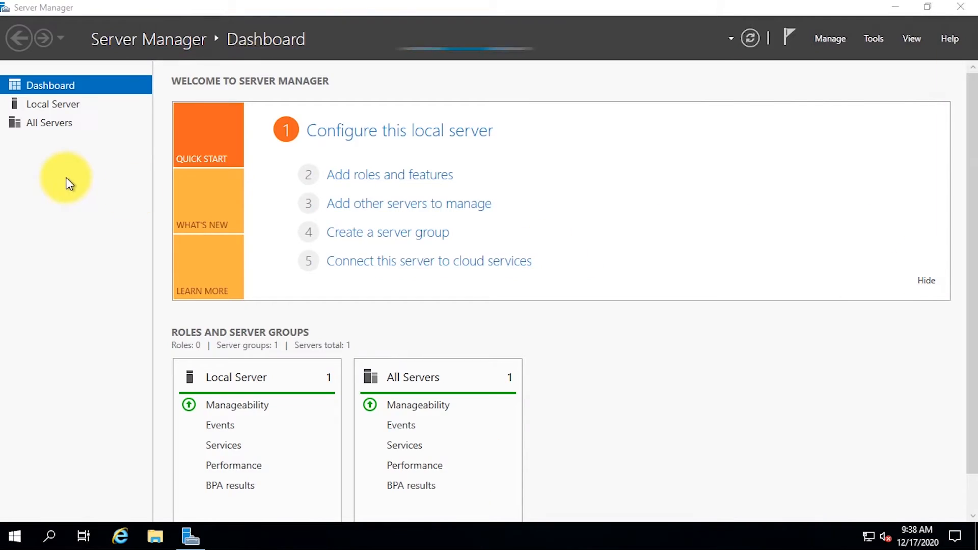
Step: Rename the computer to AzureADConnect and restart the VM
left_click(59, 104)
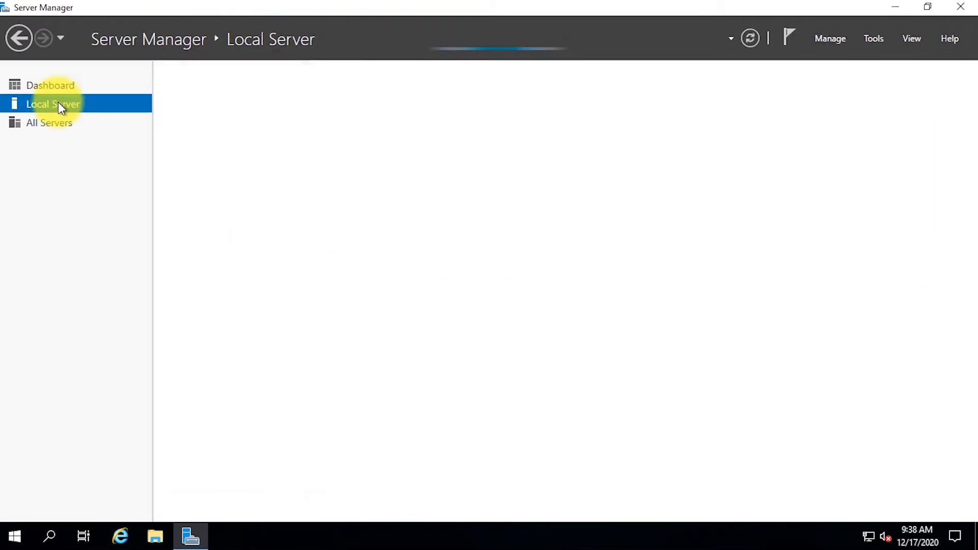
left_click(368, 115)
left_click(269, 193)
type("A")
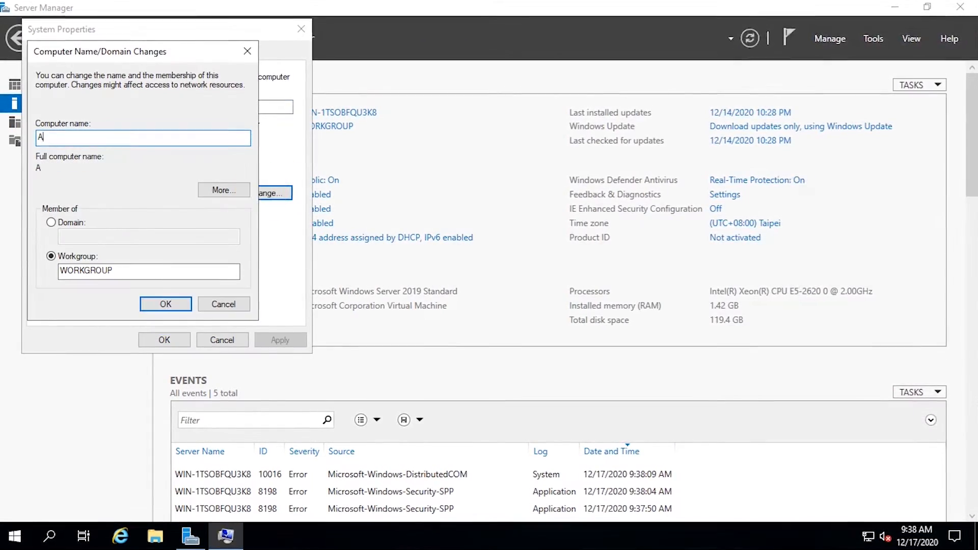
type("zureADConnect")
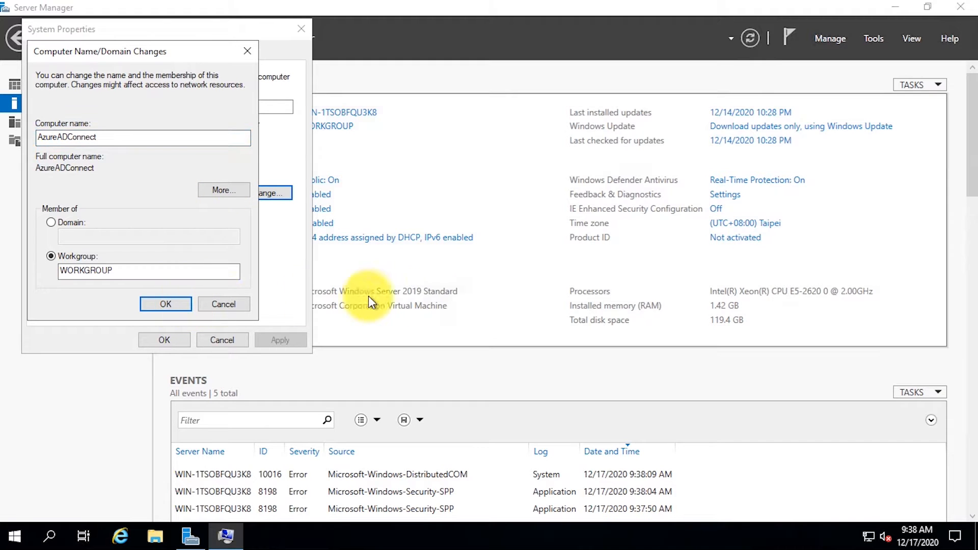
left_click(576, 287)
left_click(176, 342)
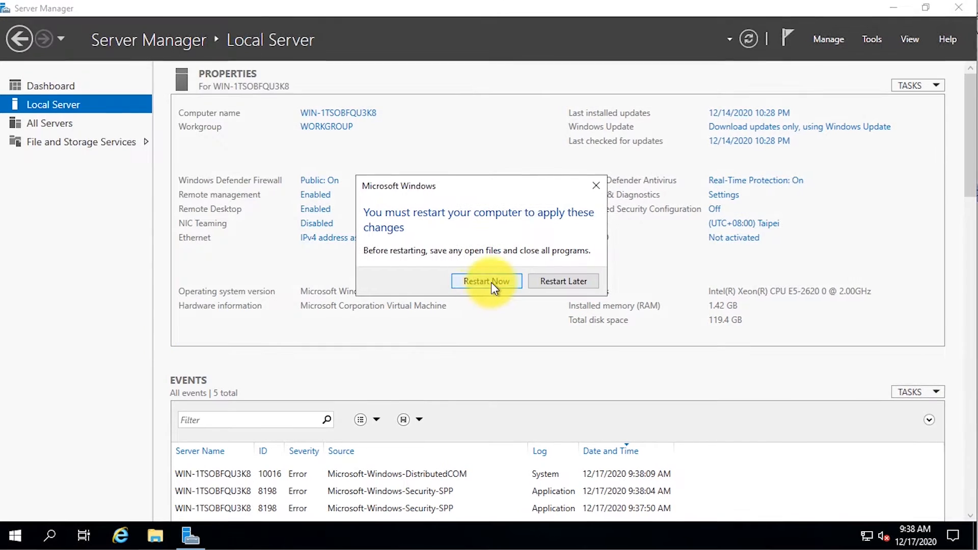
left_click(490, 282)
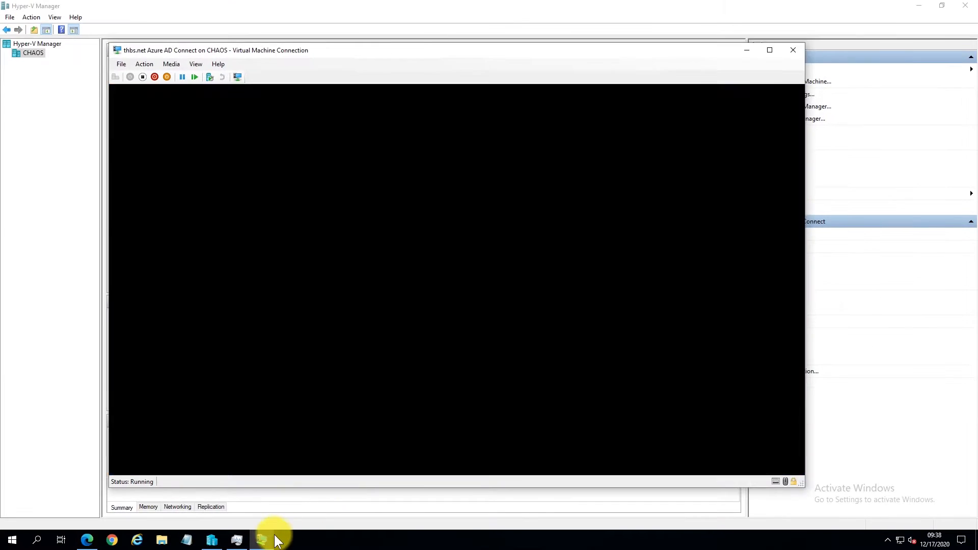
Step: On the thbs.net DC, launch Active Directory Users and Computers and expand thbs.net > Corp
mouse_move(260, 537)
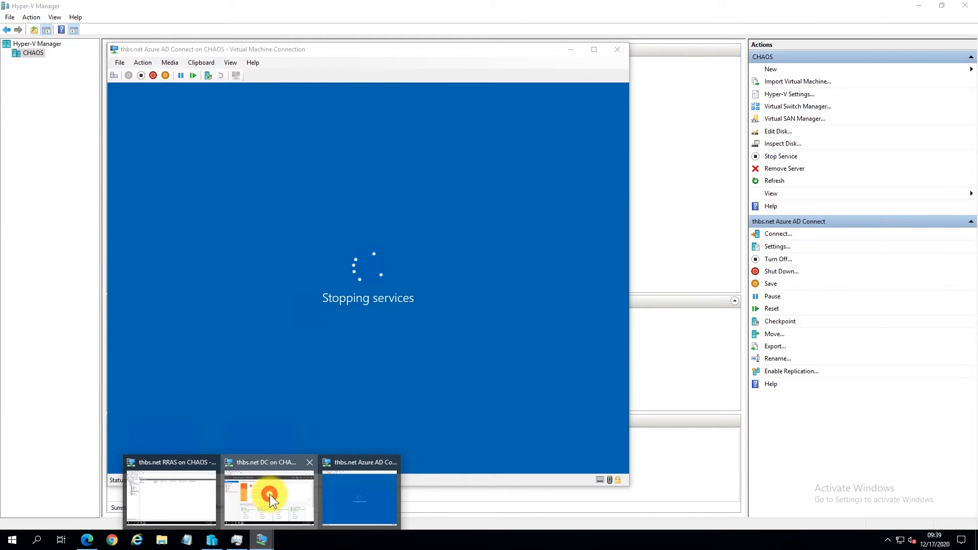
left_click(270, 494)
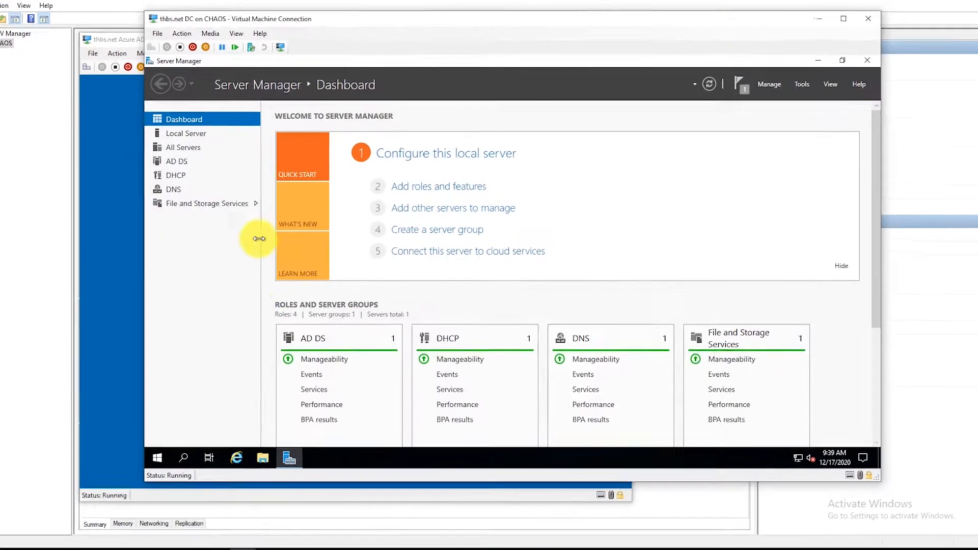
left_click(156, 457)
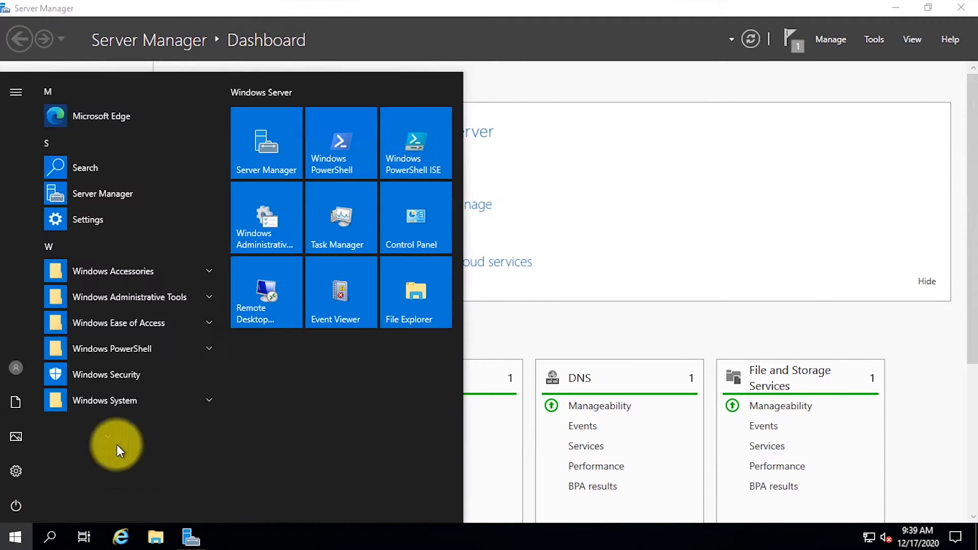
left_click(273, 227)
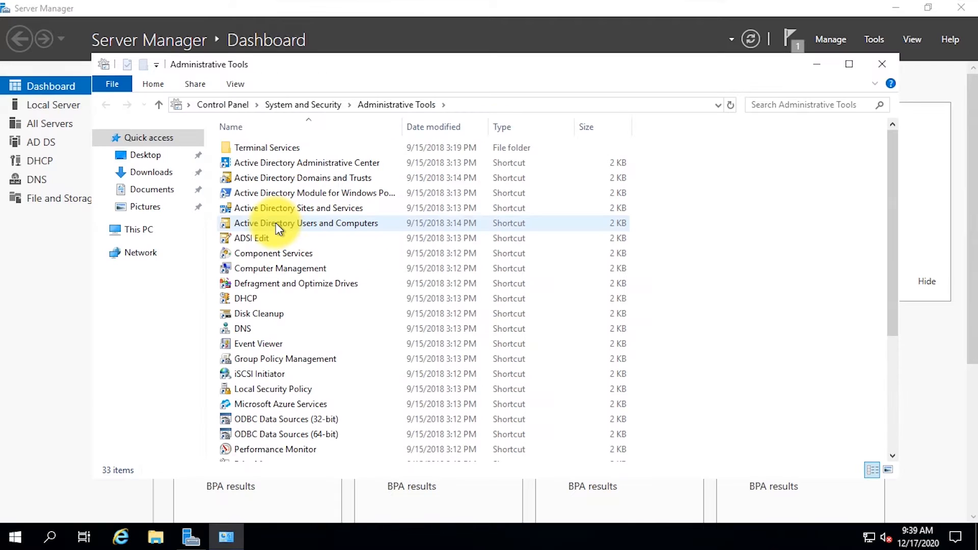
left_click(322, 221)
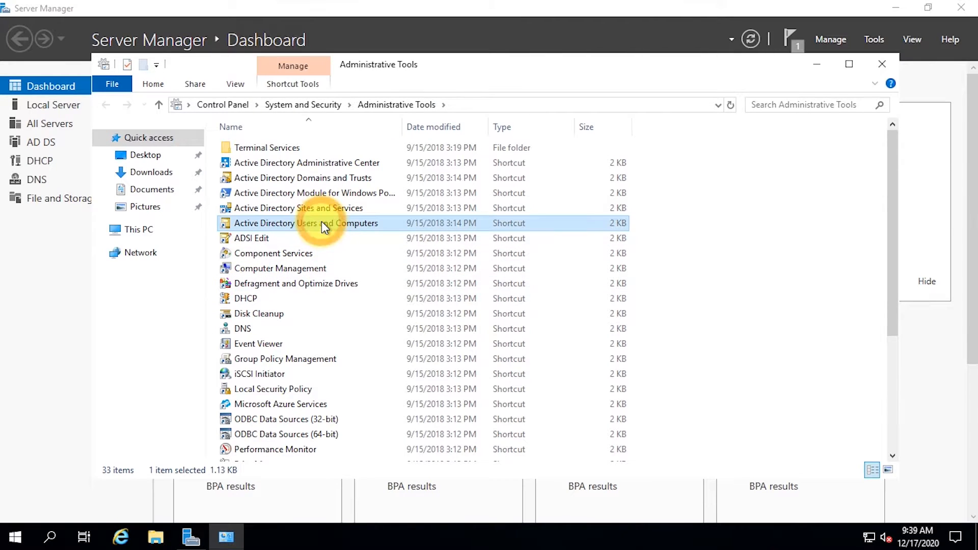
double_click(322, 222)
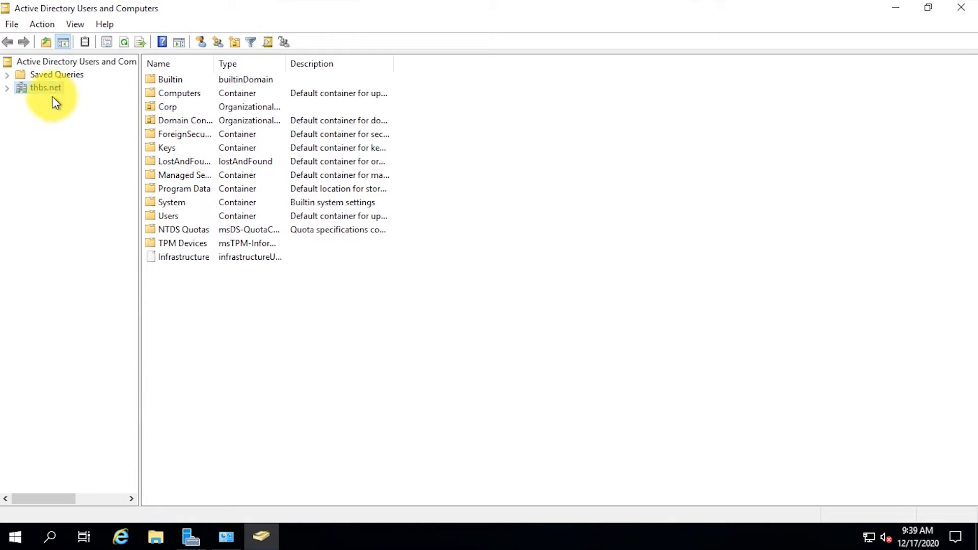
left_click(7, 88)
left_click(20, 126)
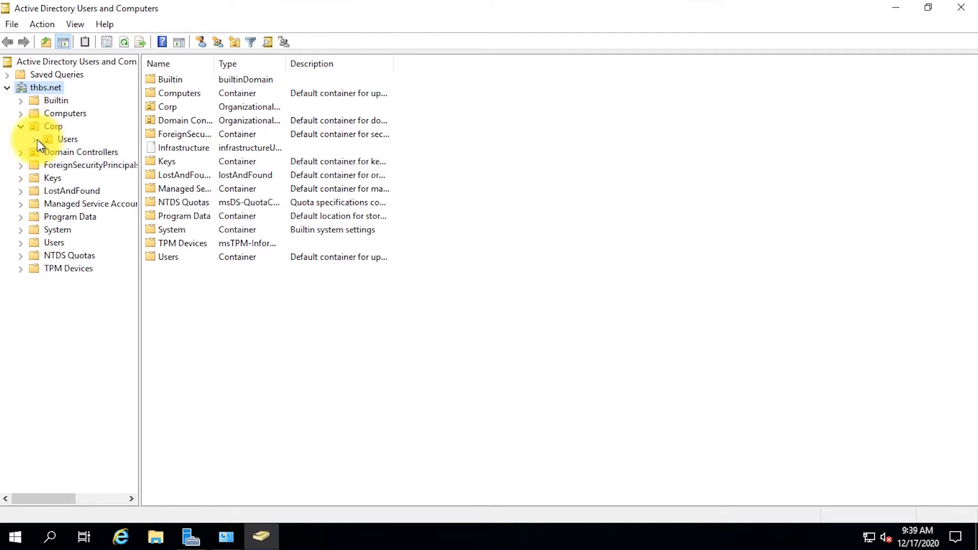
Step: Create an Azure OU under Corp and a Management OU under Azure
right_click(55, 126)
mouse_move(115, 187)
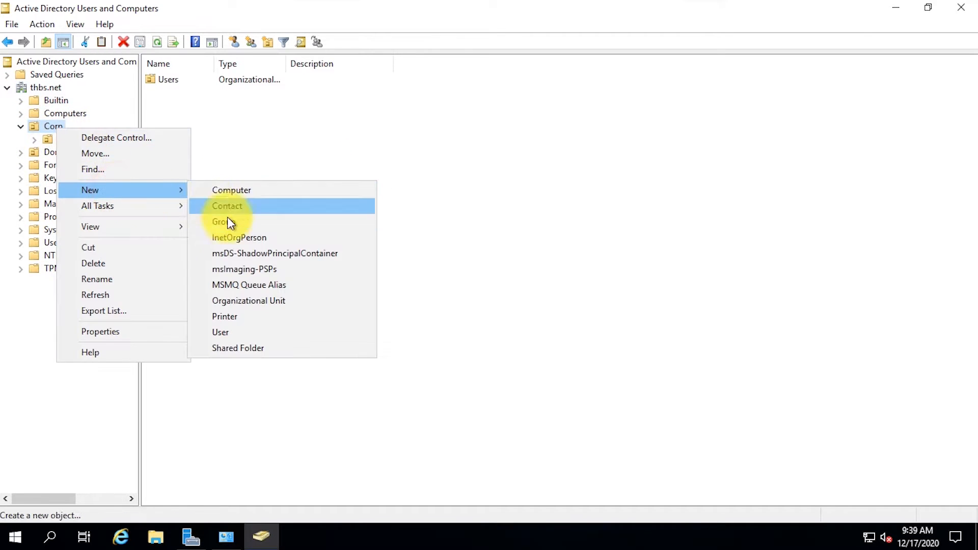
left_click(256, 300)
type("Azure")
key("Return")
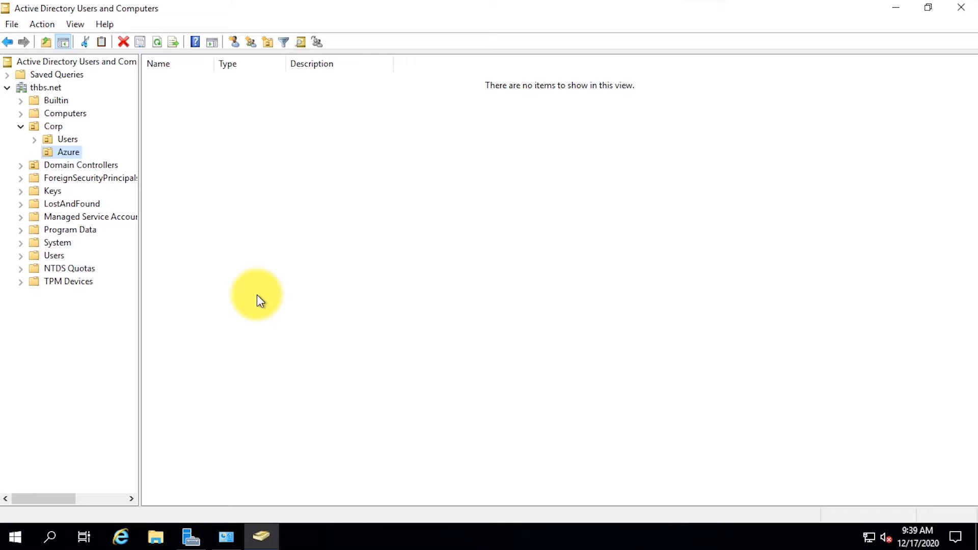
right_click(71, 151)
mouse_move(102, 209)
left_click(274, 320)
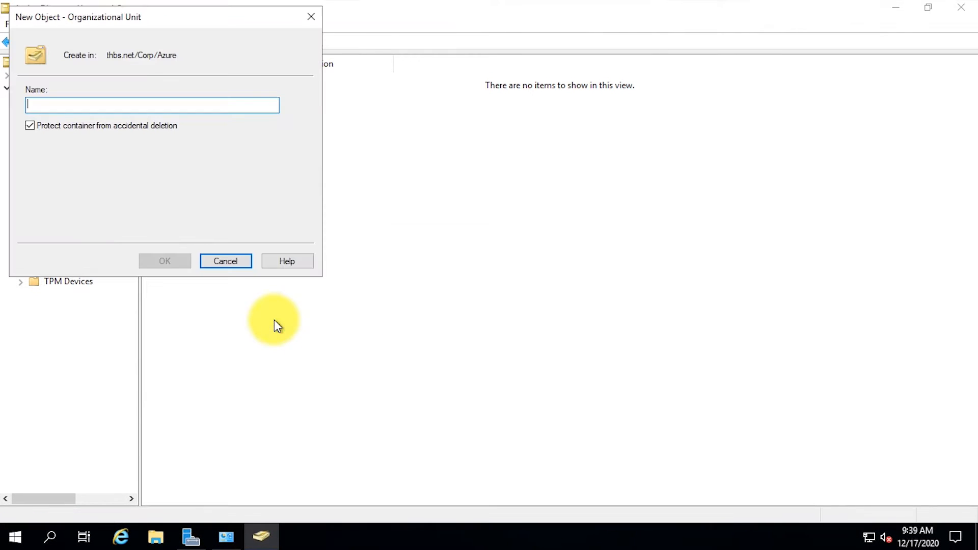
type("Management")
key("Return")
Step: Create Computers and Users OUs under Management
right_click(123, 167)
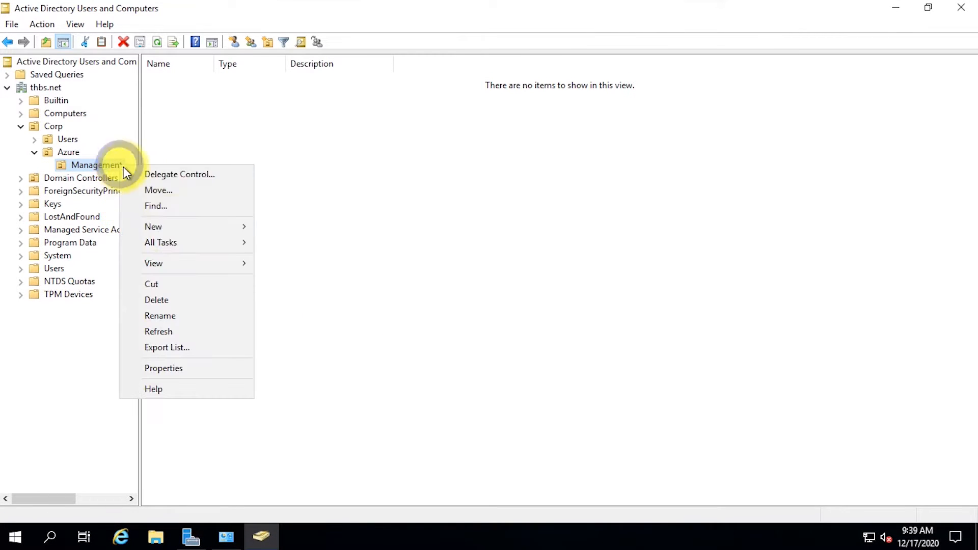
mouse_move(200, 228)
left_click(328, 334)
type("Compu")
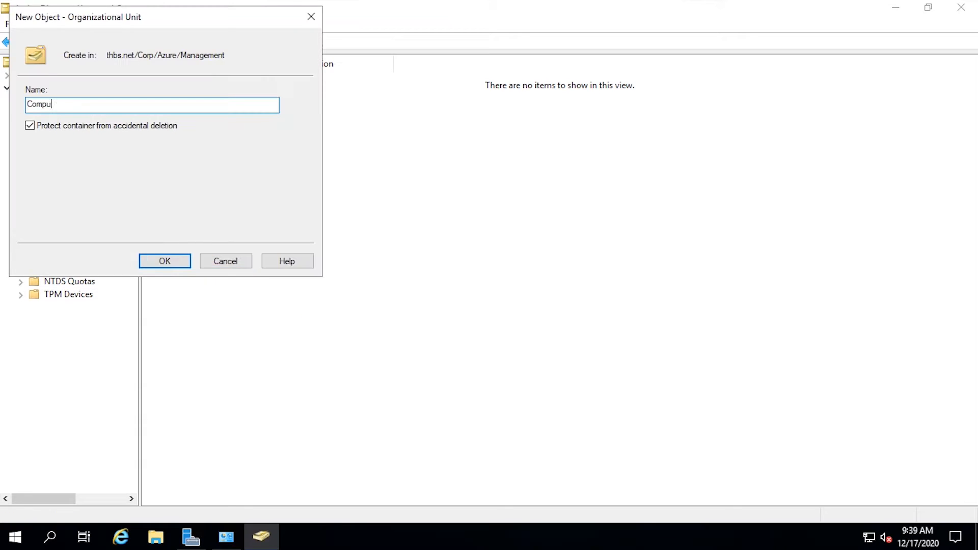
type("ters")
key("Return")
right_click(113, 164)
mouse_move(163, 224)
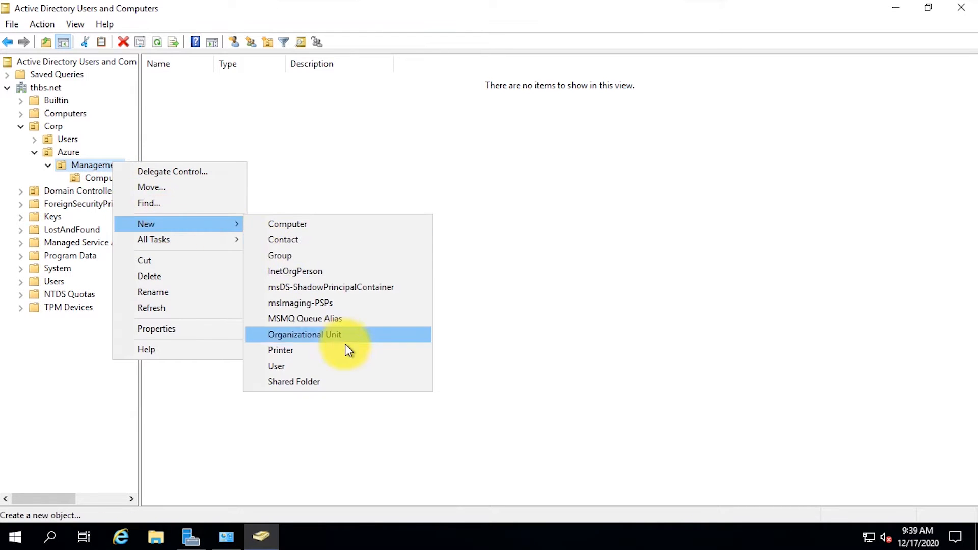
left_click(345, 339)
type("Users")
key("Return")
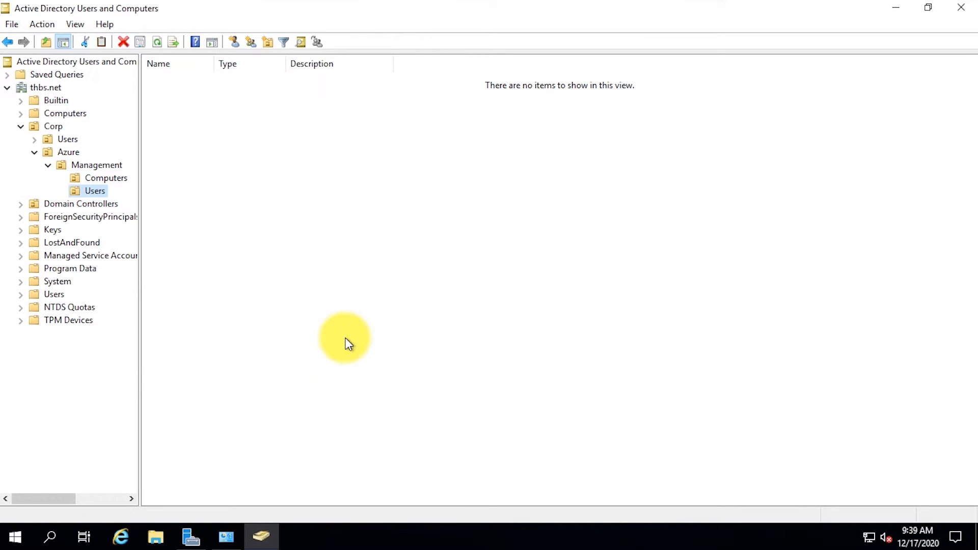
Step: In the Users OU, create an AzureADConnect user with matching logon name and a password
right_click(172, 182)
mouse_move(201, 242)
left_click(365, 383)
type("AzureADConnect")
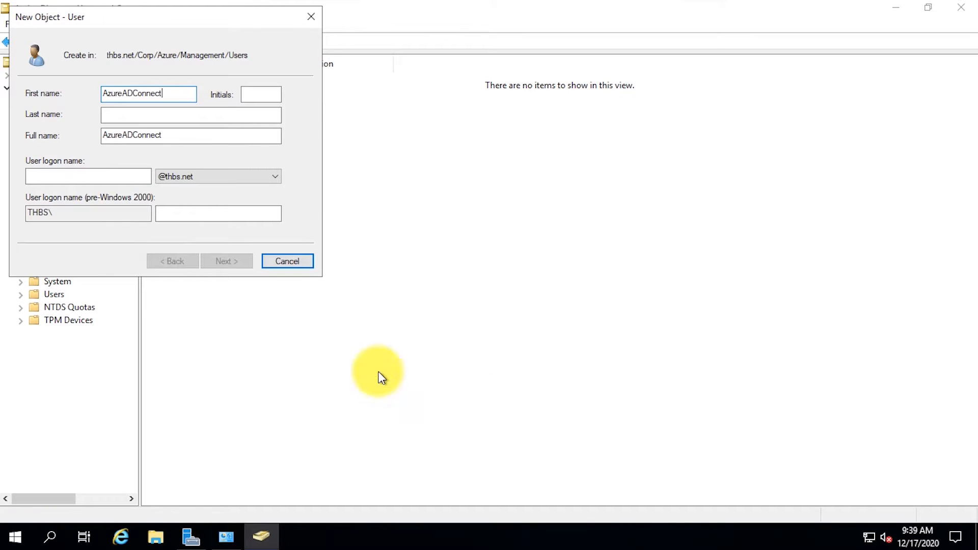
left_click_drag(164, 94, 67, 101)
key("ctrl+c")
left_click(106, 177)
key("ctrl+v")
left_click(240, 261)
type("••••••••")
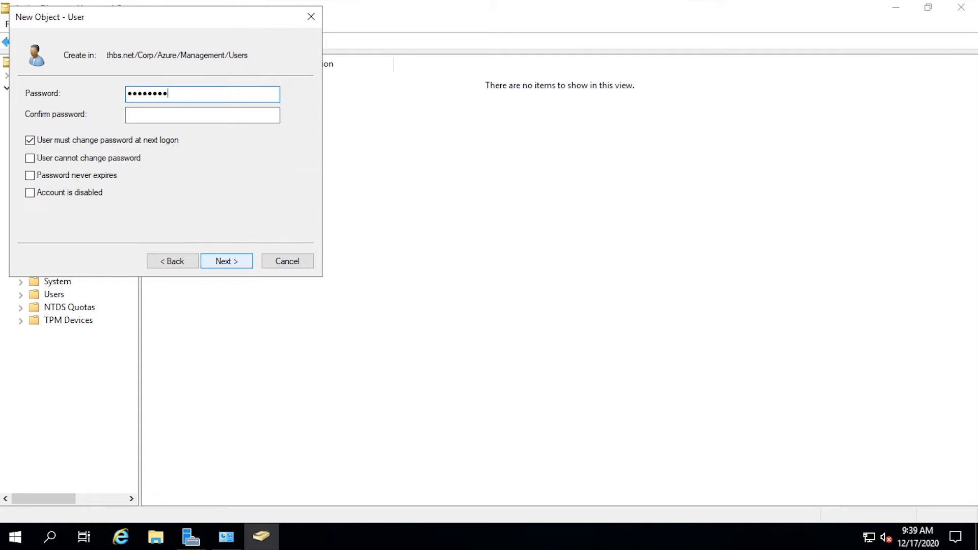
key("Tab")
type("••••••••")
key("Tab")
key("space")
key("Tab")
key("space")
key("Tab")
key("space")
left_click(240, 262)
left_click(241, 261)
left_click(118, 179)
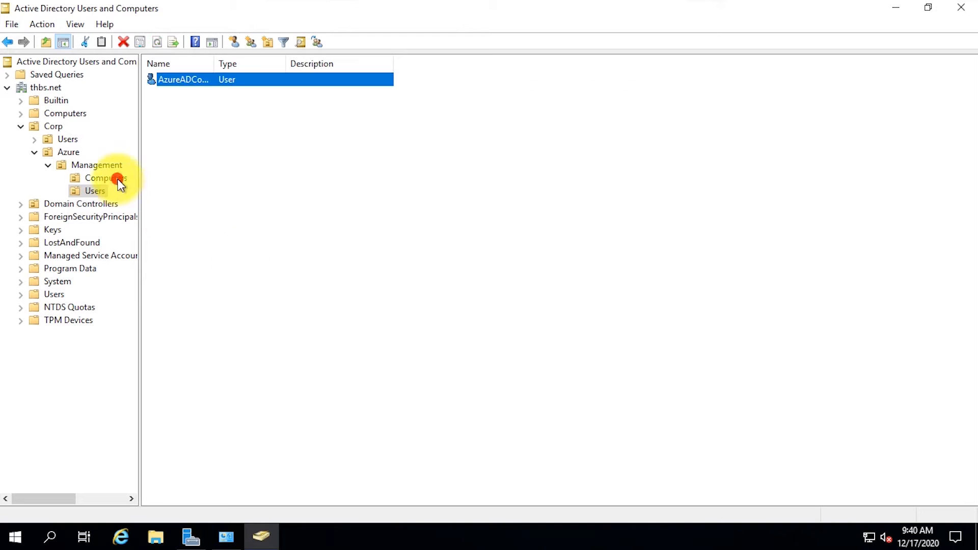
Step: In the Computers OU, create an AzureADConnect computer account
right_click(241, 188)
mouse_move(294, 248)
left_click(429, 252)
type("AzureADC")
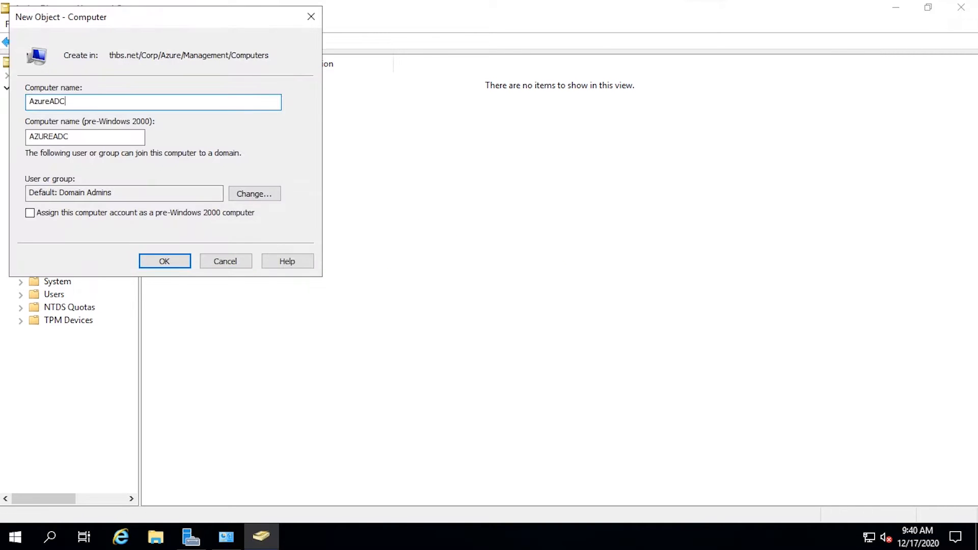
type("onnect")
left_click(168, 263)
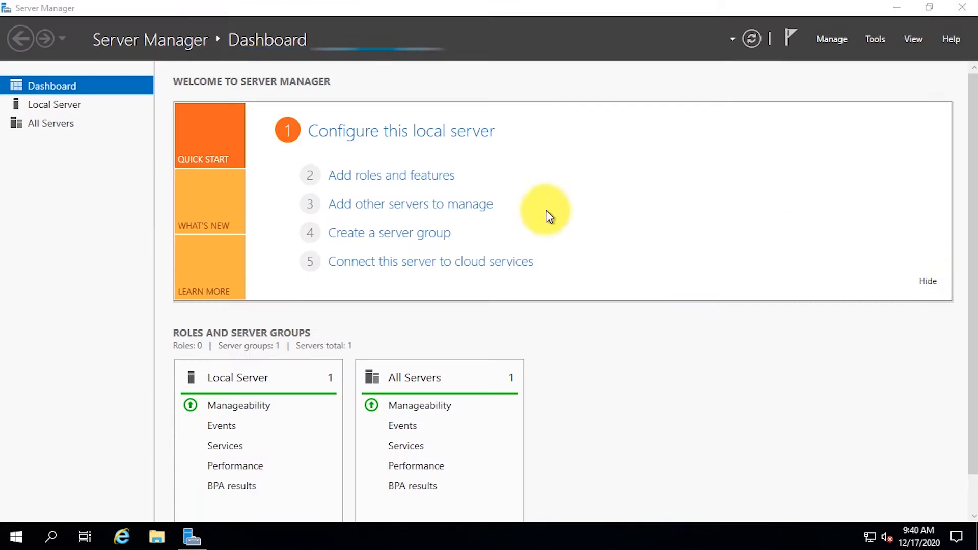
Step: Join the server to the thbs.net domain, postponing the restart
left_click(54, 104)
left_click(336, 113)
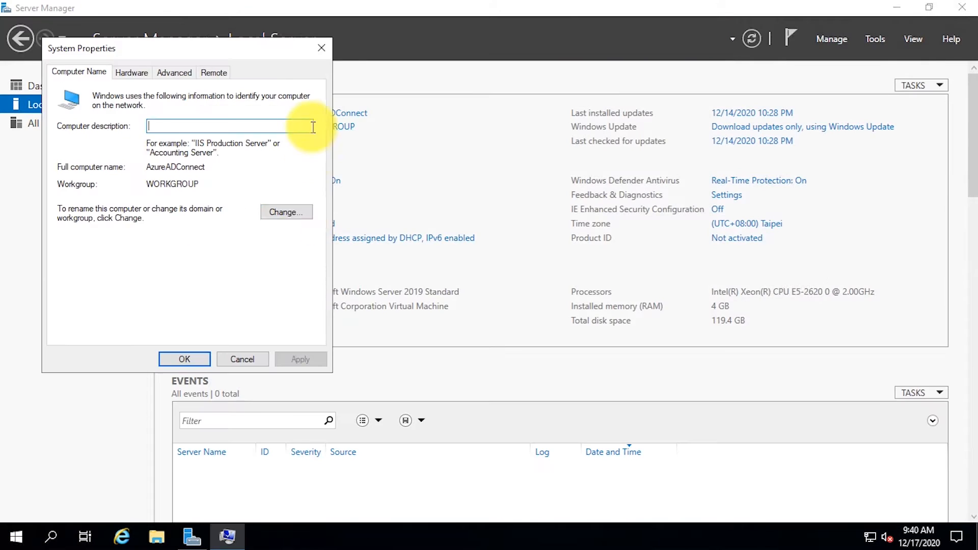
left_click(287, 212)
left_click(71, 241)
type("thbs.net")
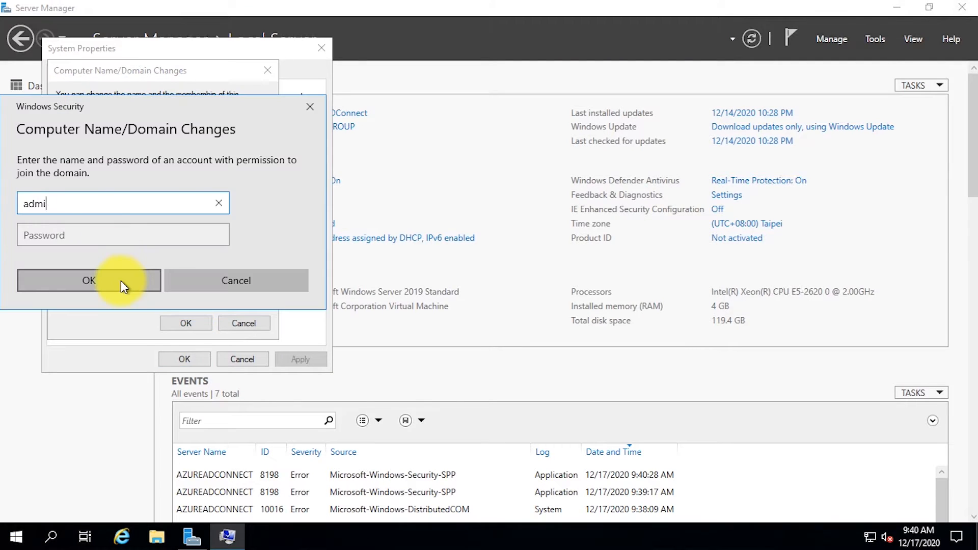
left_click(126, 279)
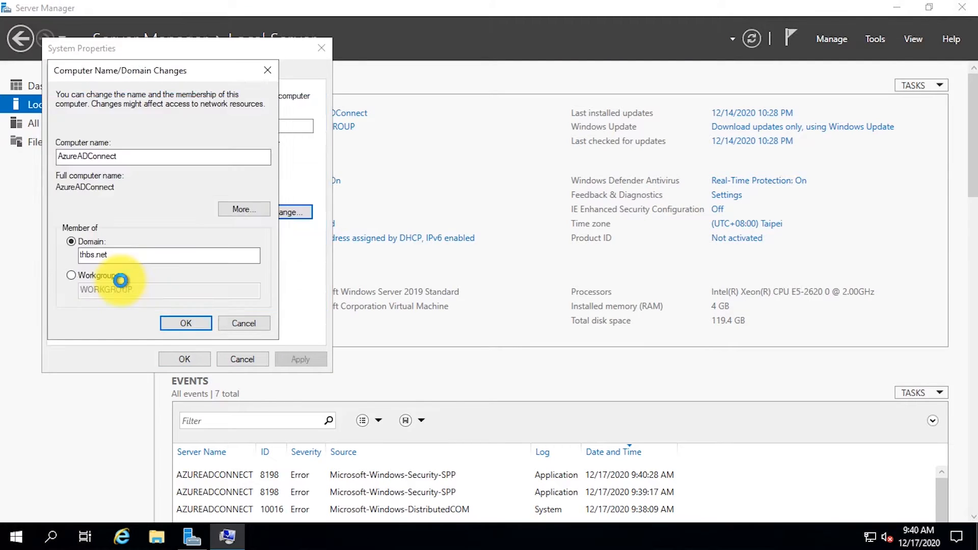
left_click(534, 323)
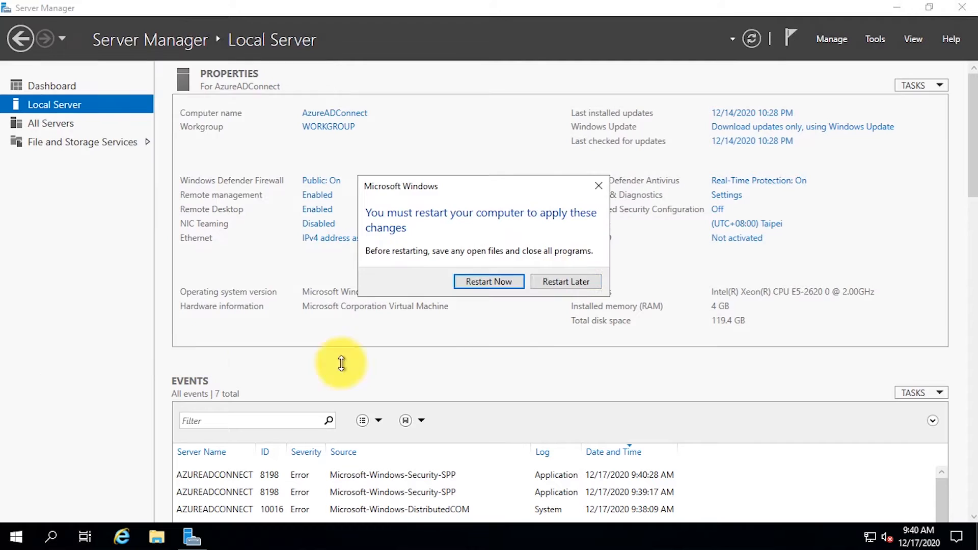
left_click(565, 281)
Step: In Computer Management, add the azureadconnect domain account to the local Administrators group using domain admin credentials
right_click(16, 537)
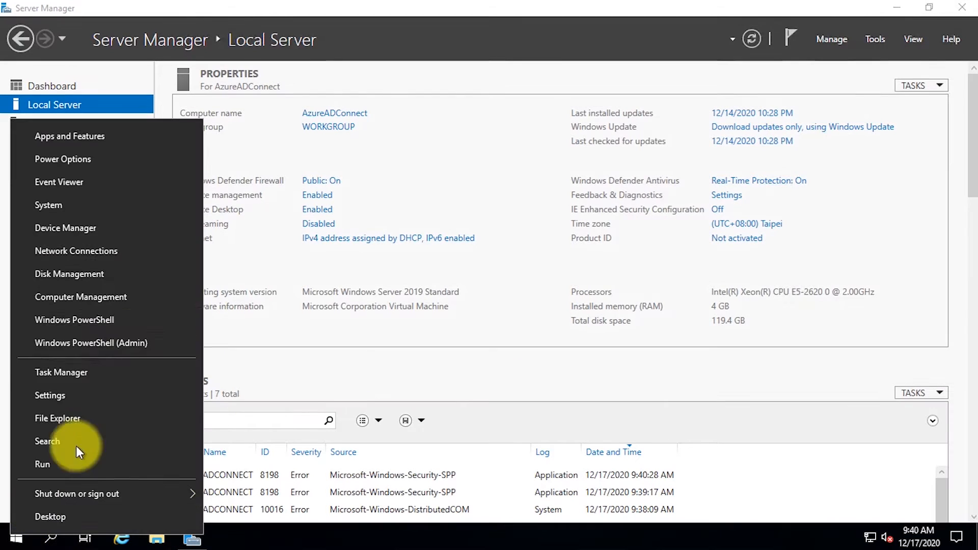
left_click(142, 300)
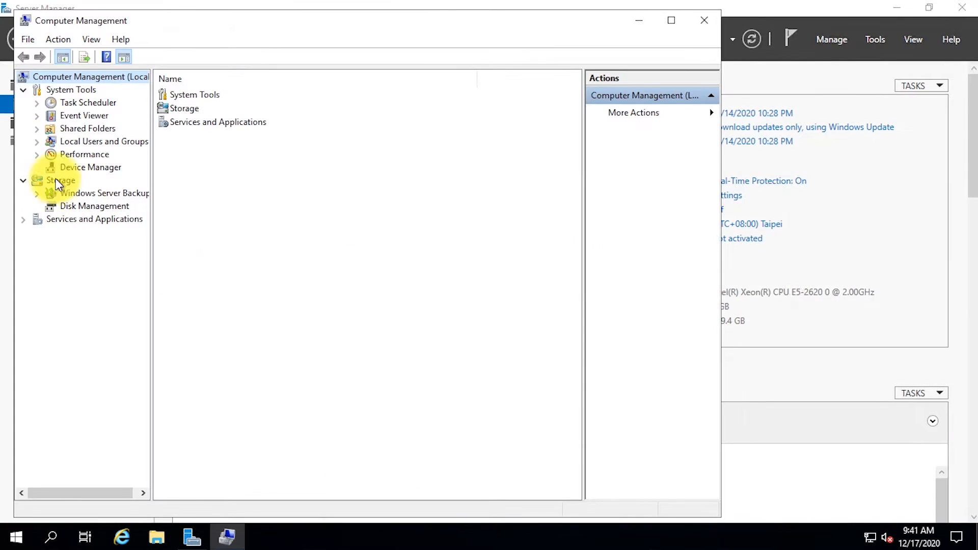
left_click(37, 141)
left_click(82, 166)
left_click(228, 111)
double_click(228, 111)
left_click(289, 380)
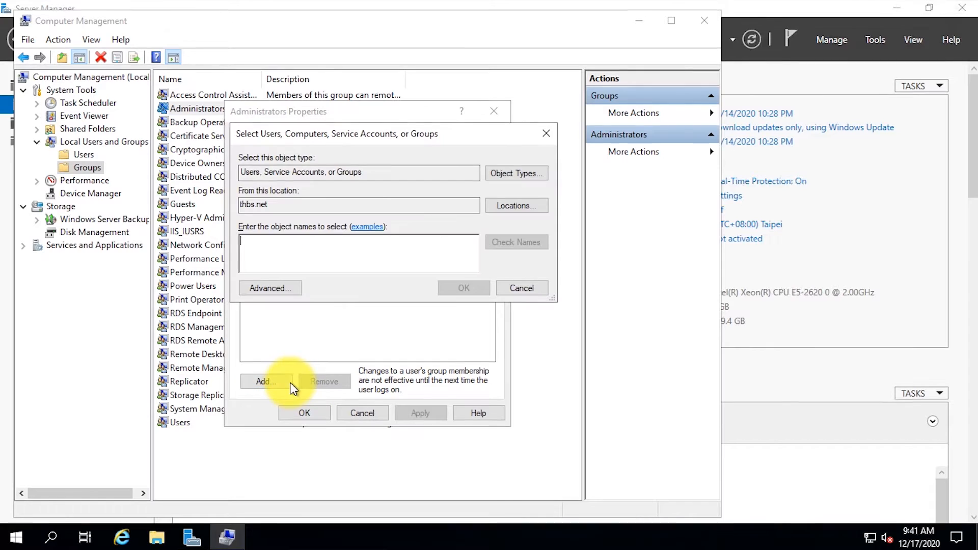
type("azureadconnect")
key("Return")
type("administrator")
key("Tab")
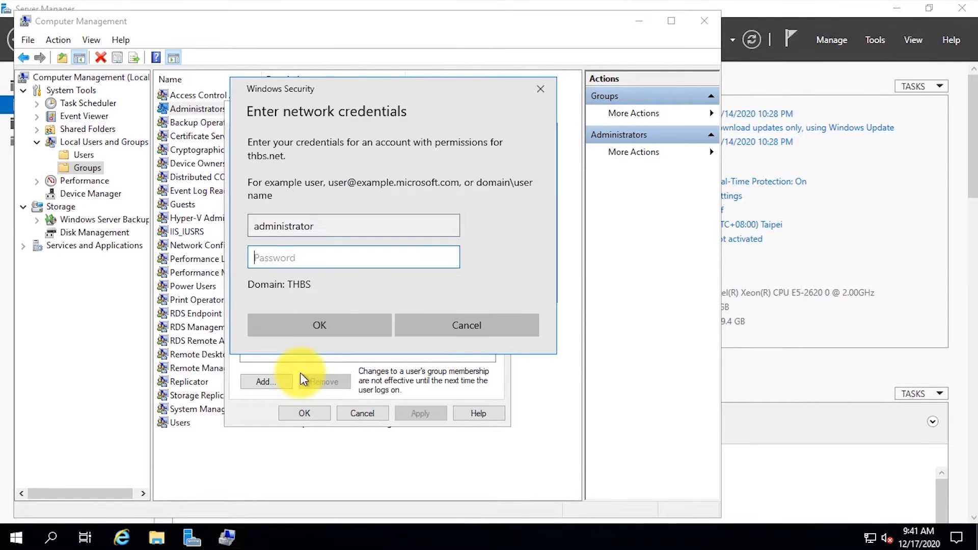
type("********")
key("Return")
left_click(464, 288)
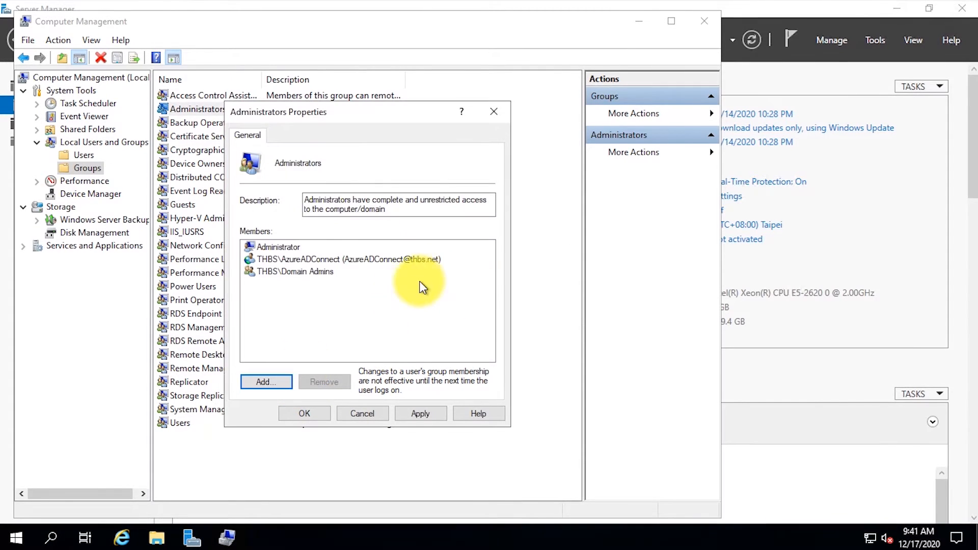
left_click(304, 412)
Step: Restart the server from the power user menu
right_click(17, 537)
mouse_move(87, 503)
left_click(249, 502)
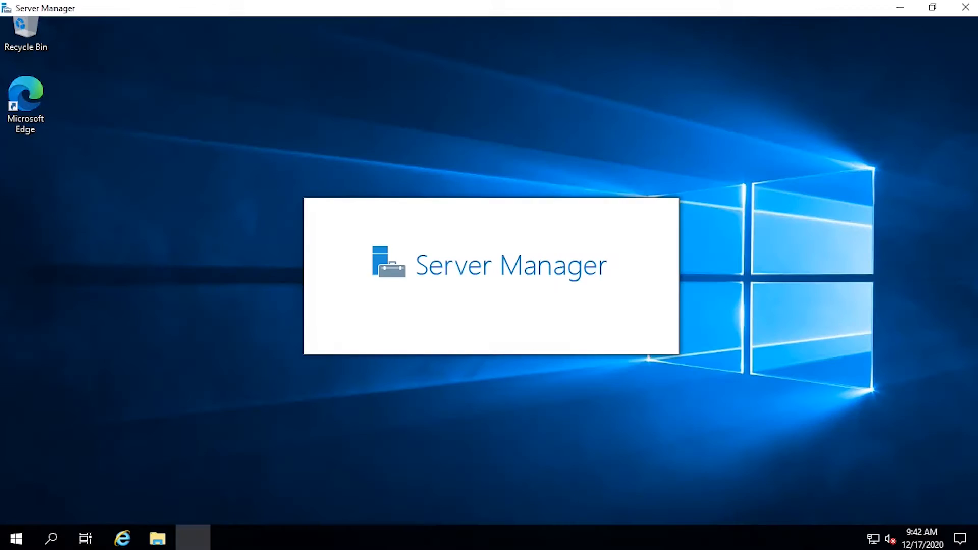
Step: Download the Azure AD Connect installer via the portal's Azure AD Connect page, show it in its folder, and return to the VM
left_click(90, 538)
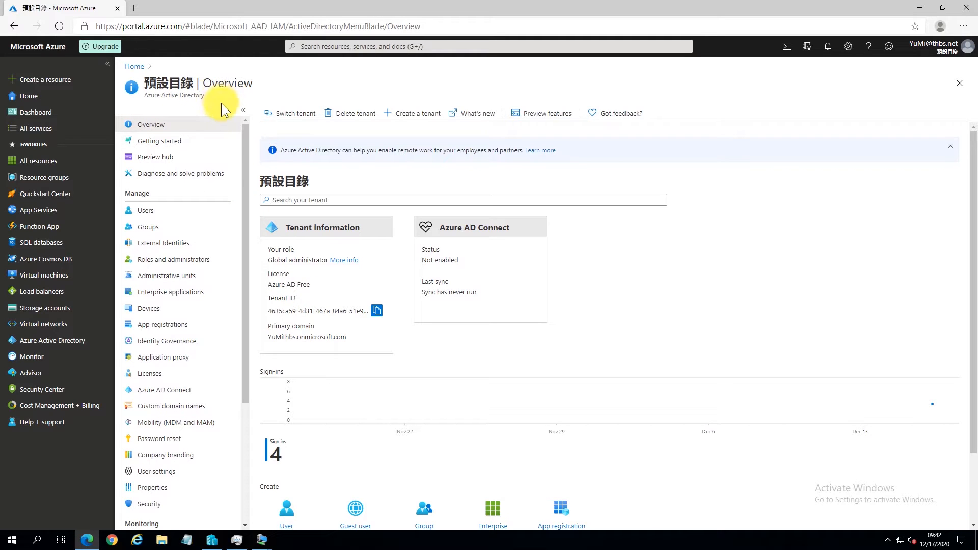
left_click(189, 395)
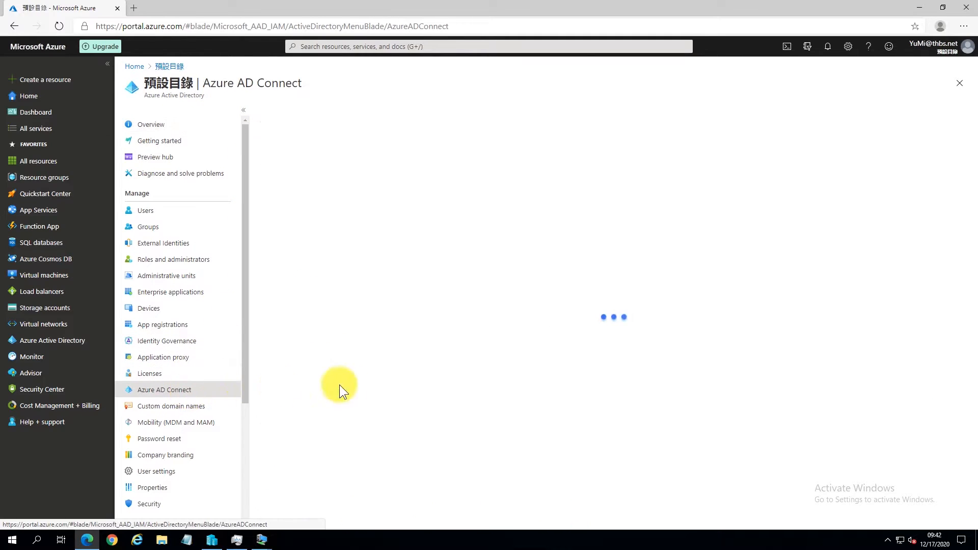
left_click(451, 268)
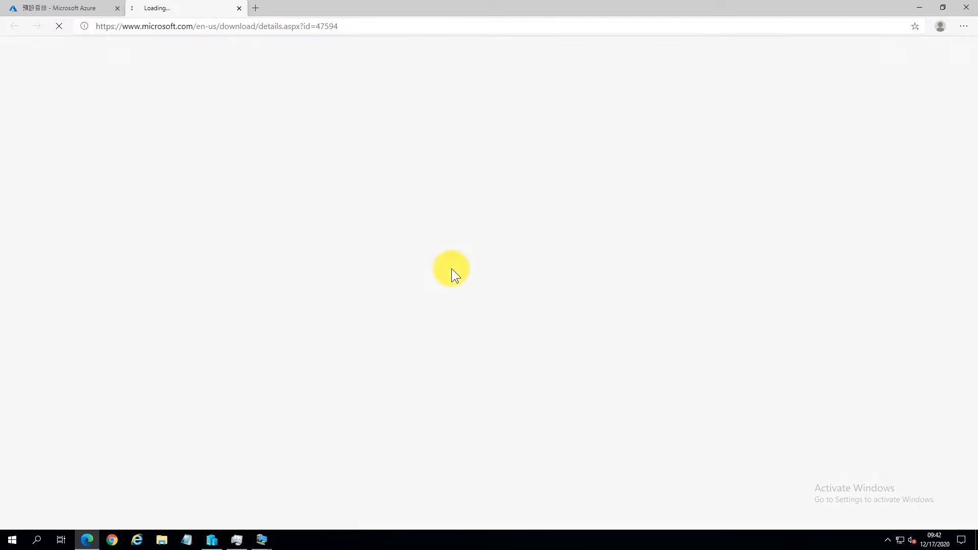
left_click(535, 467)
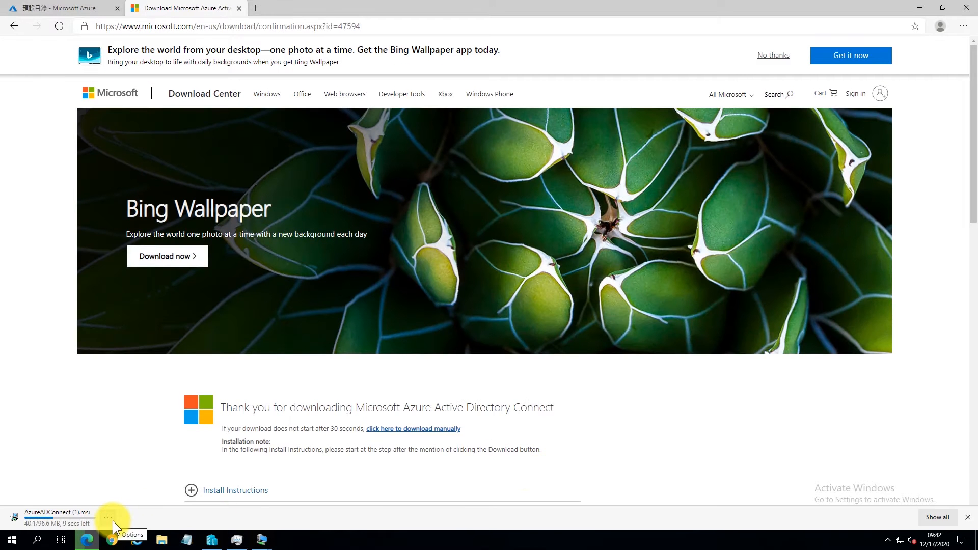
left_click(112, 520)
left_click(130, 463)
left_click(264, 540)
left_click(334, 498)
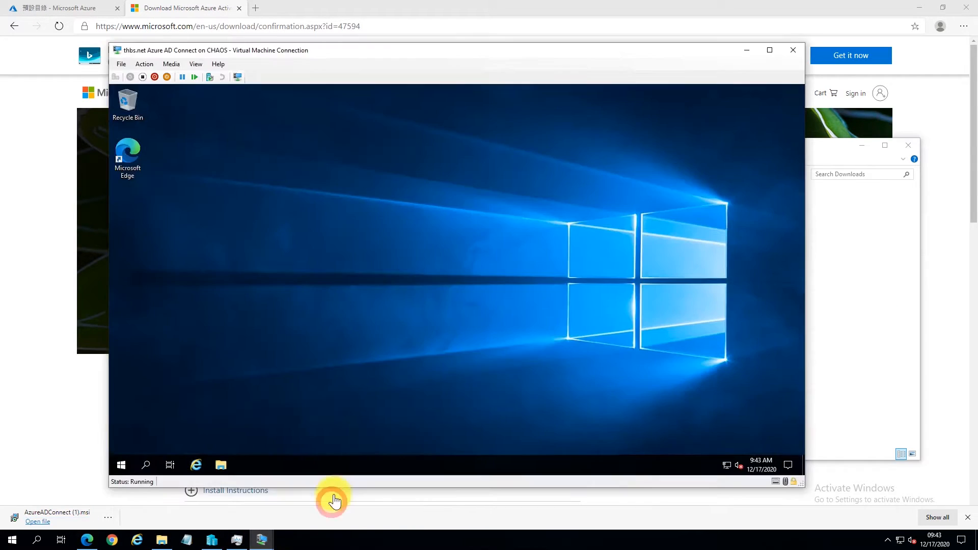
Step: Paste AzureADConnect.msi onto the server desktop and run it, approving the UAC prompt
right_click(150, 212)
left_click(189, 267)
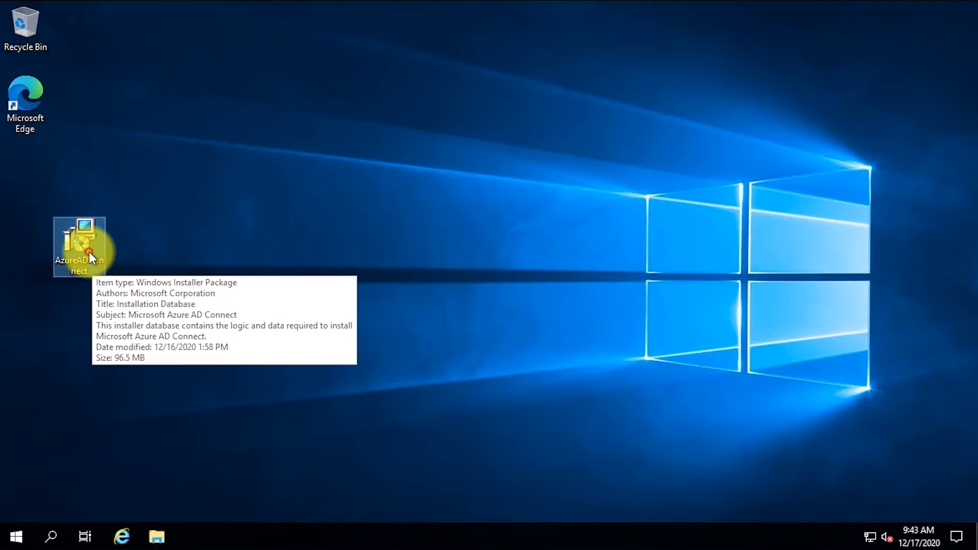
double_click(90, 252)
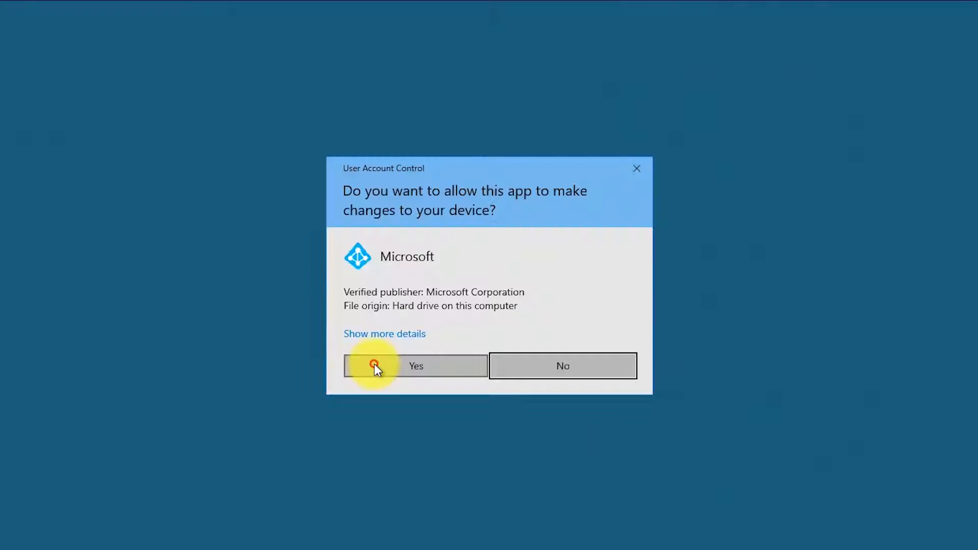
left_click(376, 366)
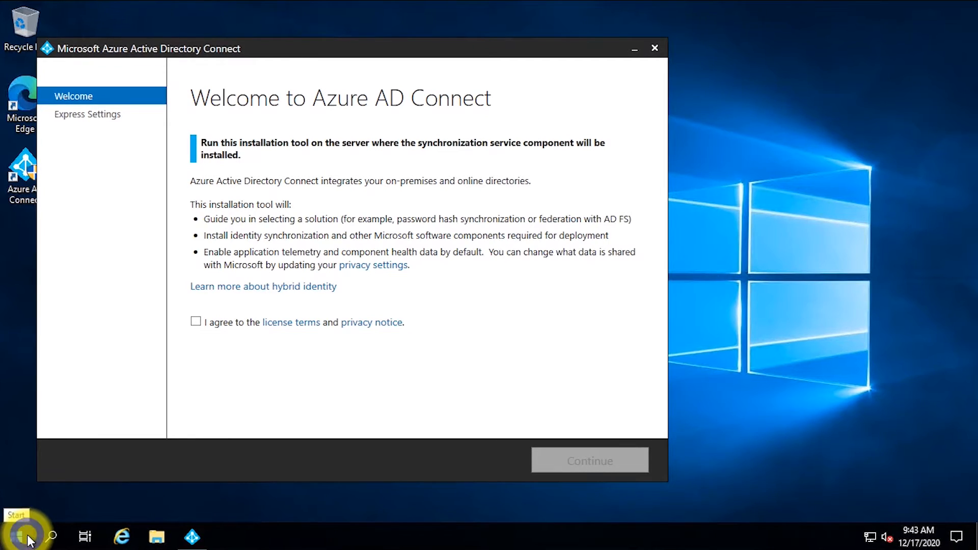
right_click(18, 535)
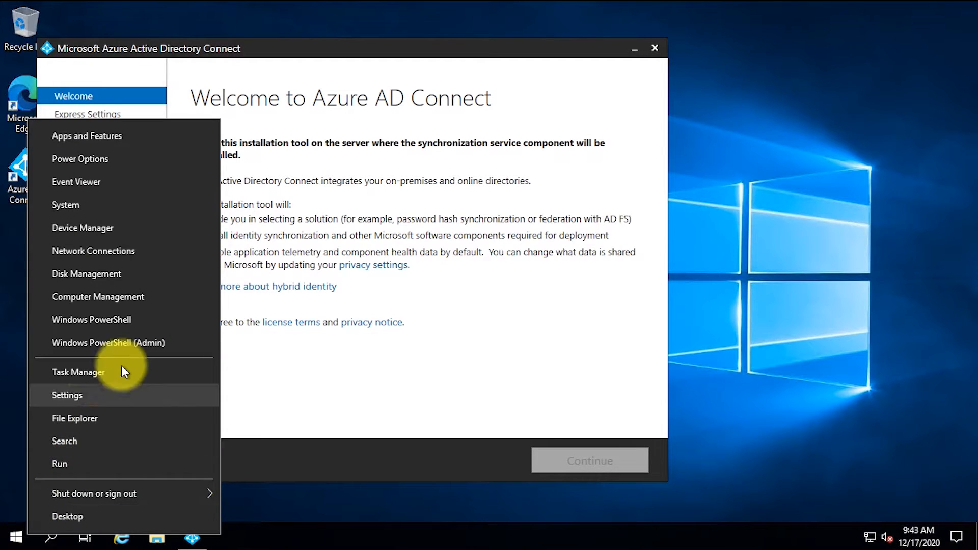
left_click(132, 344)
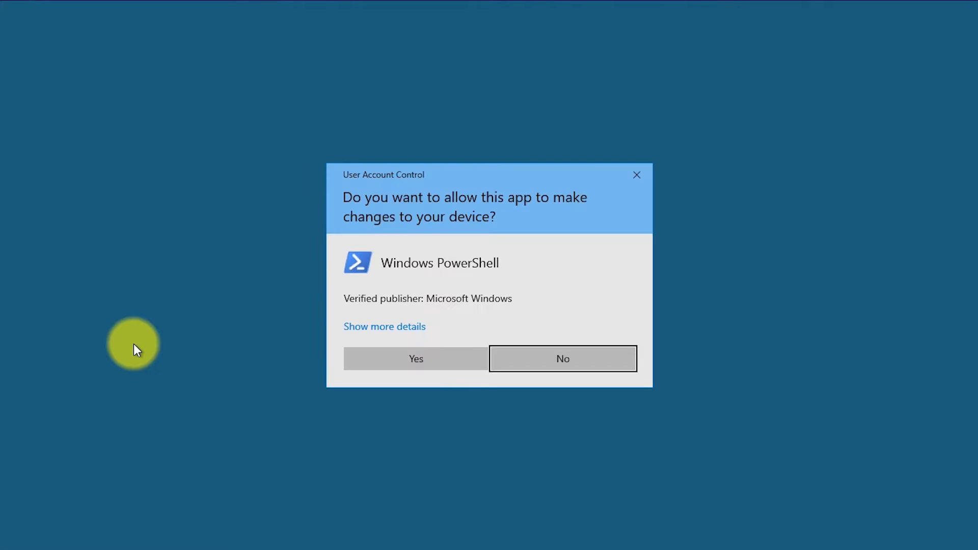
key("Left")
key("Return")
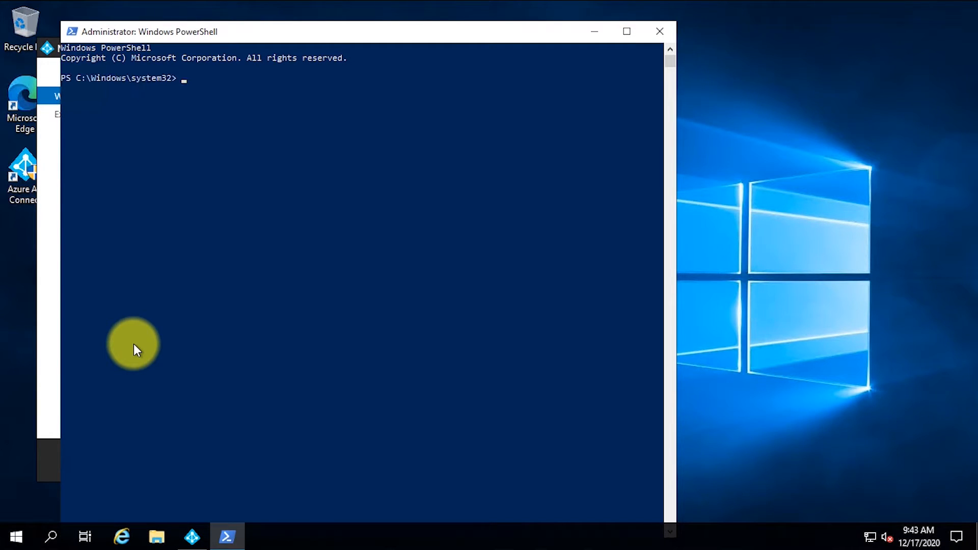
type("ping -a www.hinet.net")
key("Return")
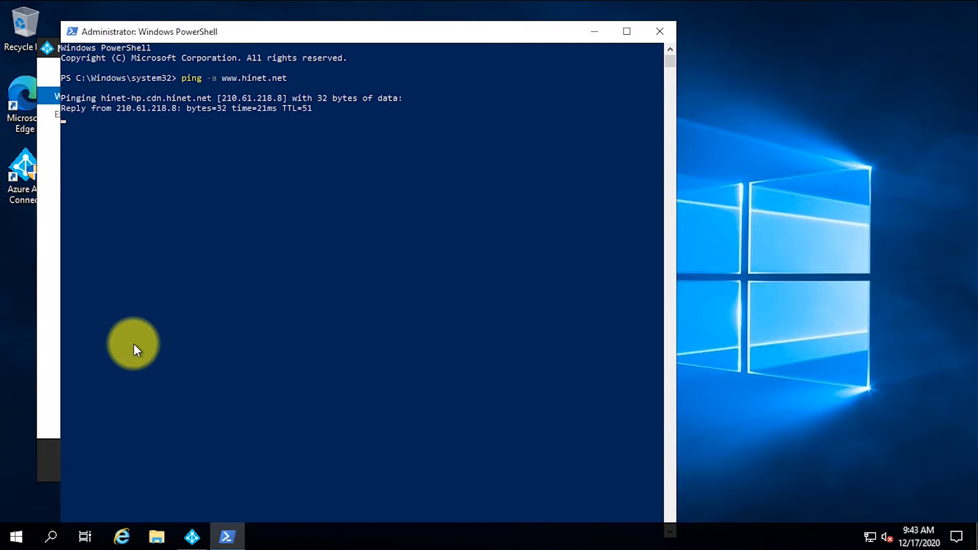
left_click(660, 32)
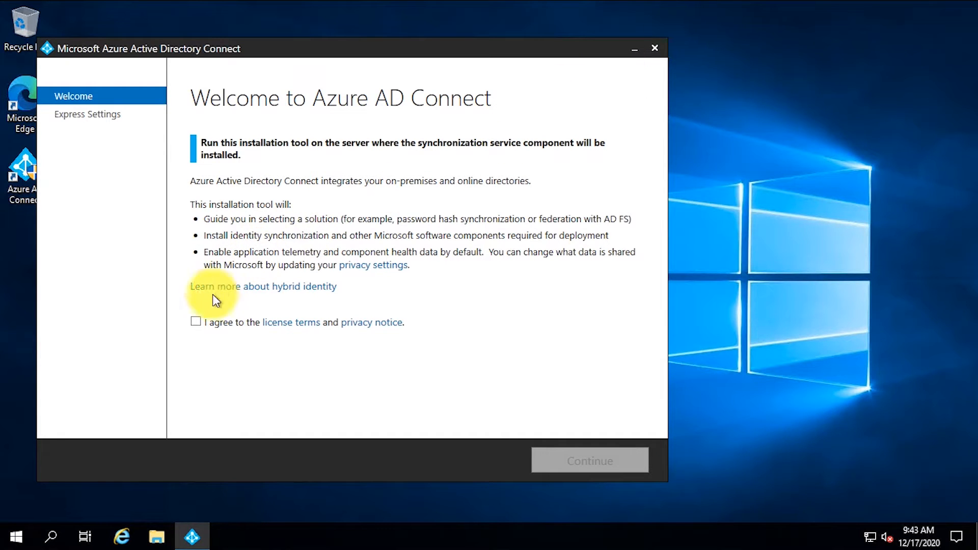
Step: Agree to the Azure AD Connect license terms and privacy notice and continue
left_click(197, 322)
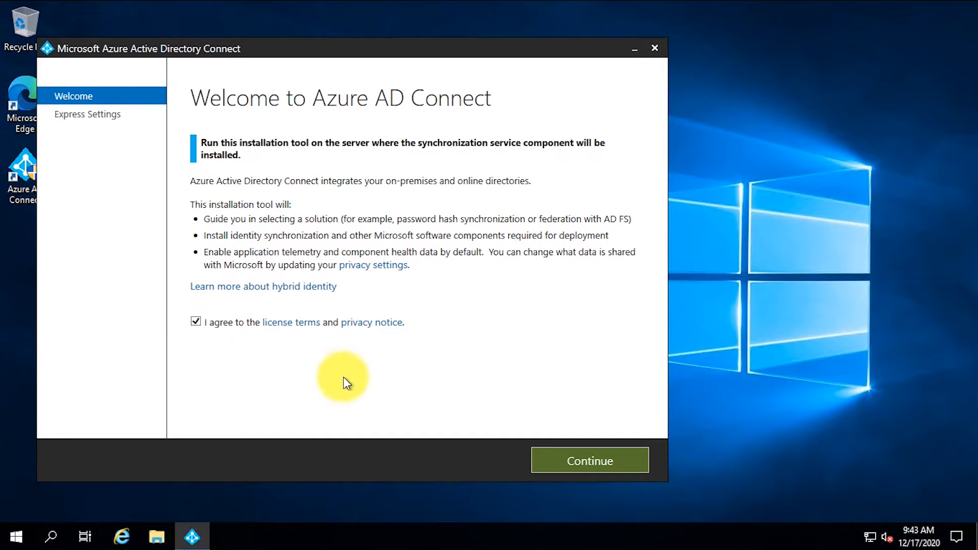
left_click(601, 462)
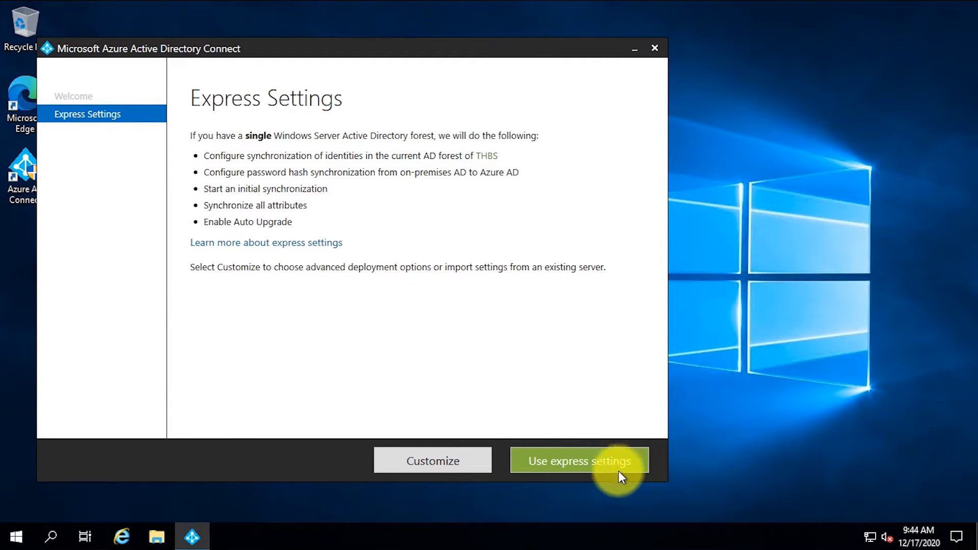
Step: Choose Customize, review the location, SQL Server, service account and sync group options, leave all unchecked, and install
left_click(459, 466)
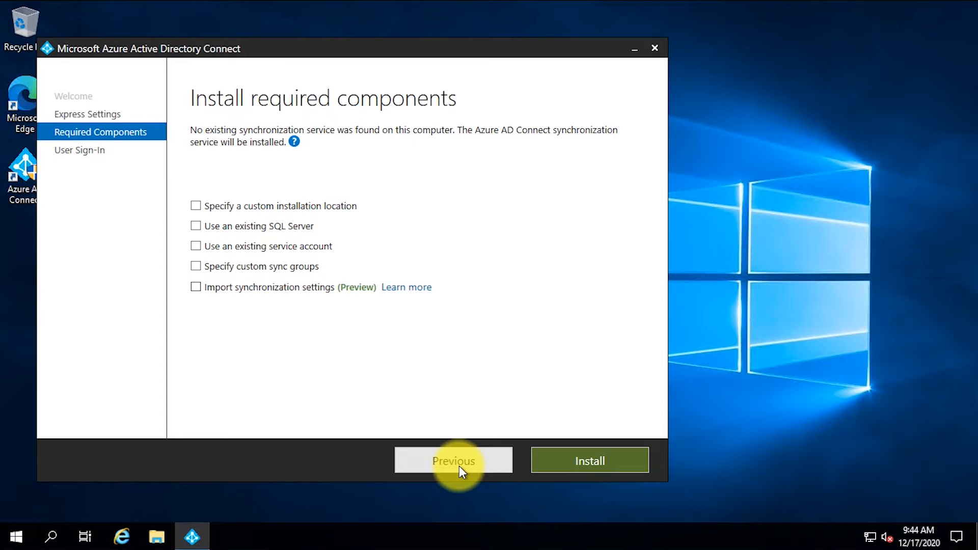
left_click(199, 206)
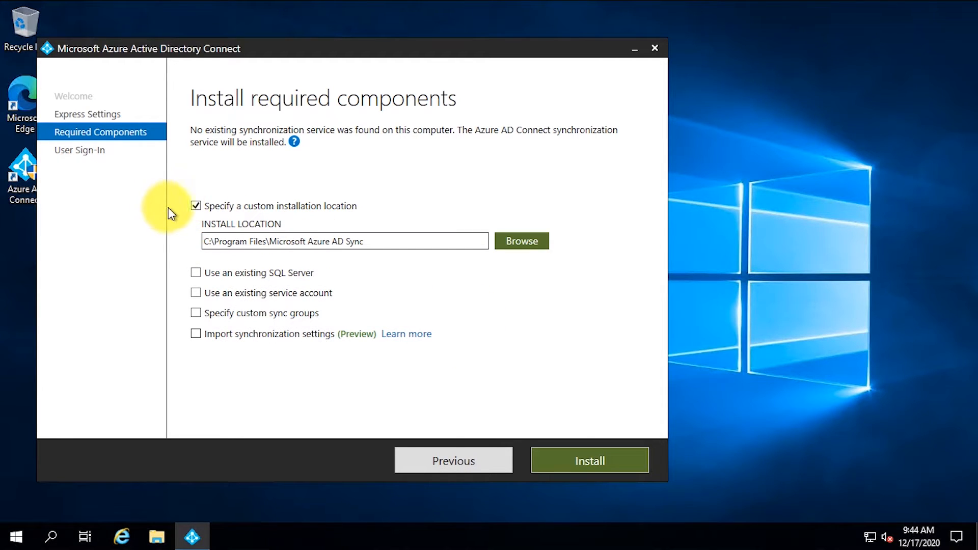
left_click(197, 206)
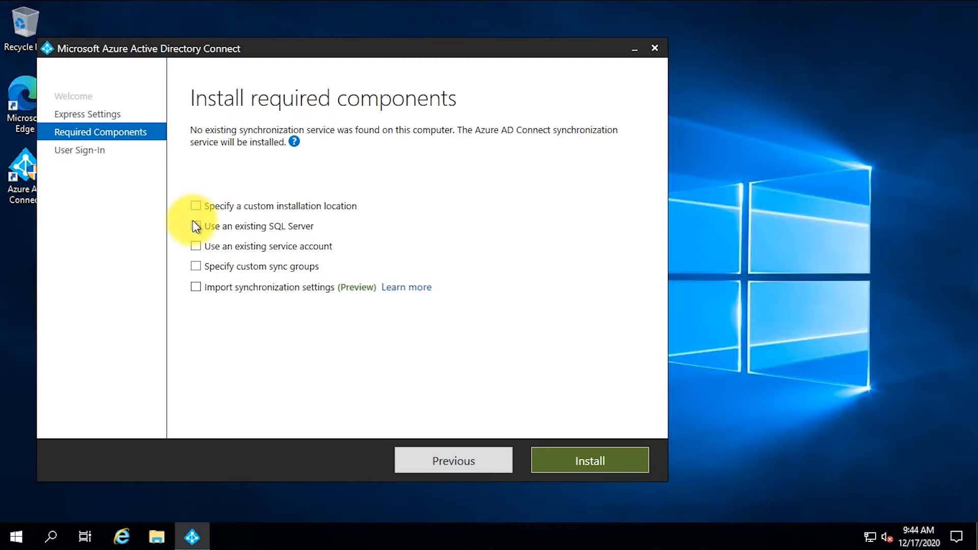
left_click(195, 228)
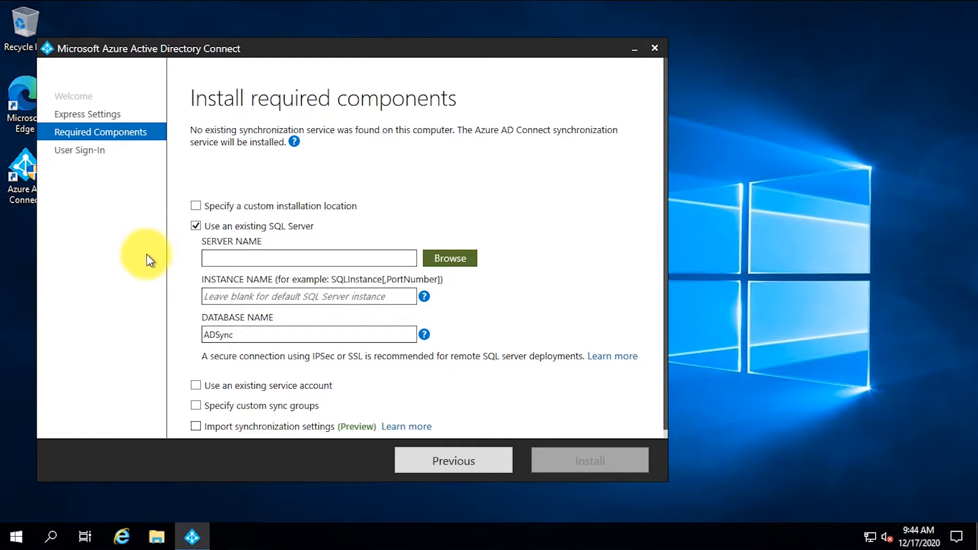
left_click(196, 226)
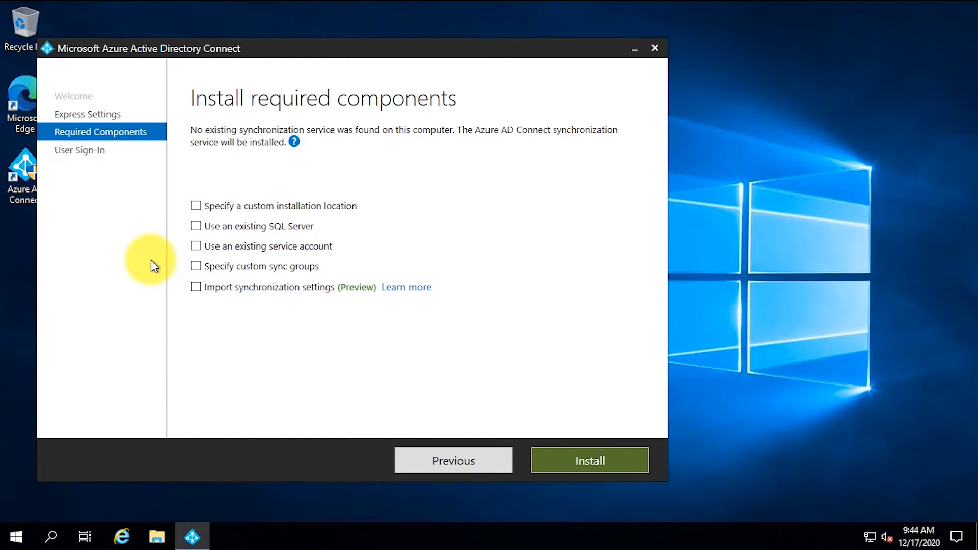
left_click(196, 246)
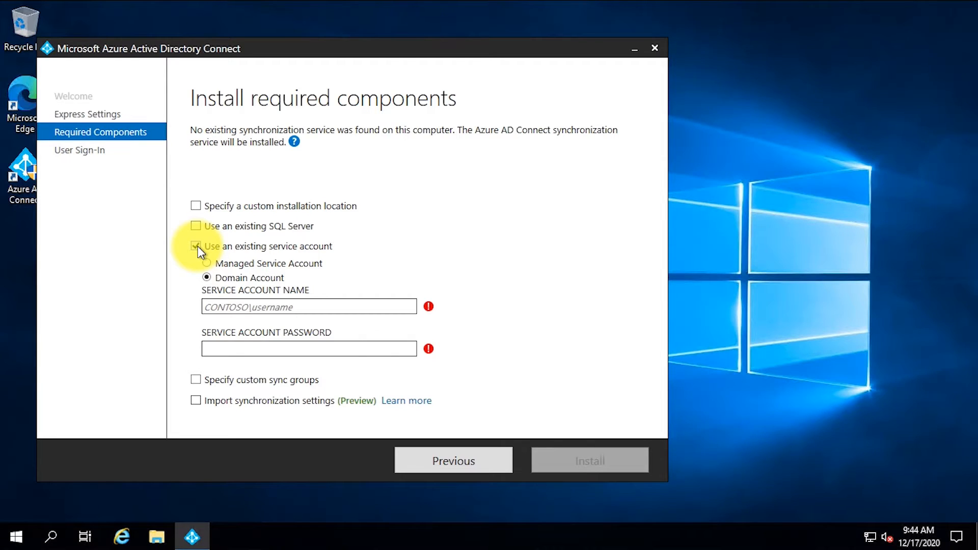
left_click(198, 246)
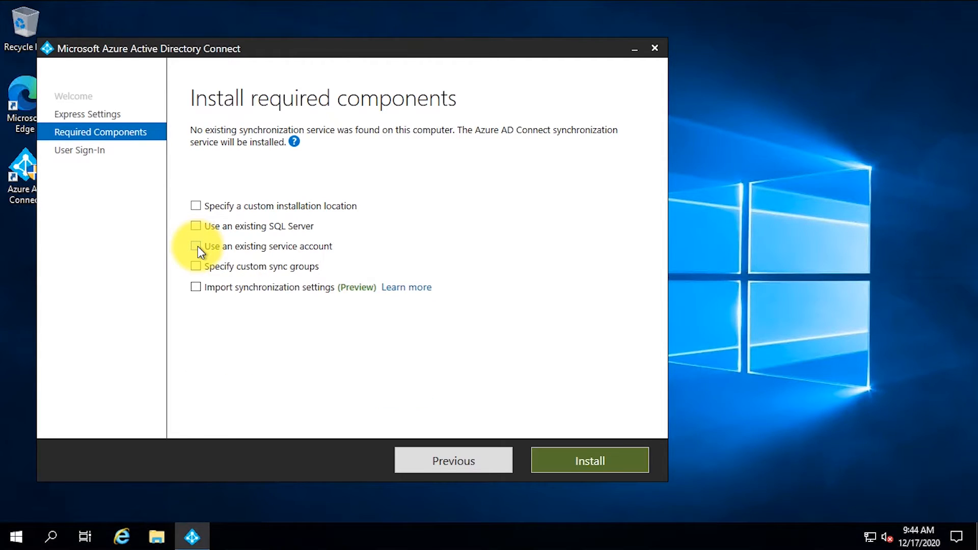
left_click(195, 267)
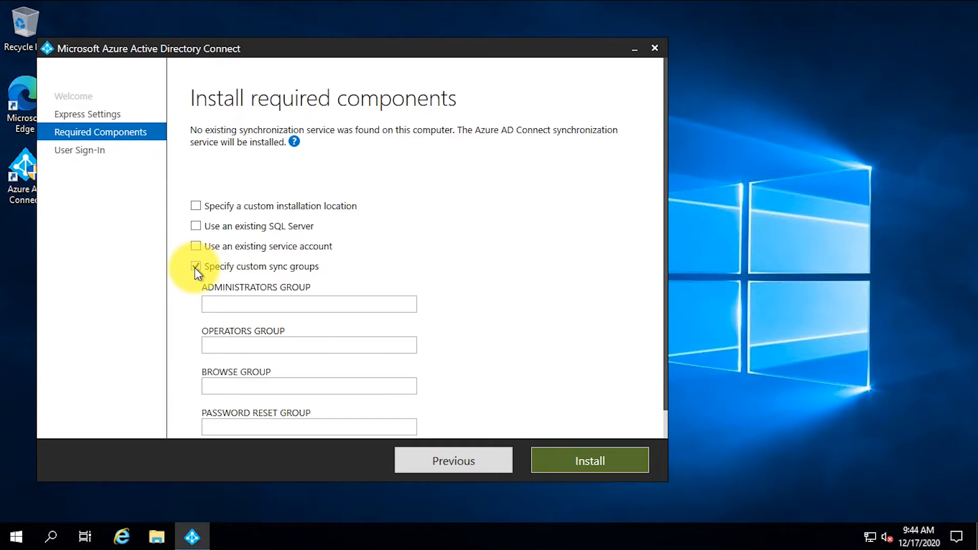
left_click(194, 268)
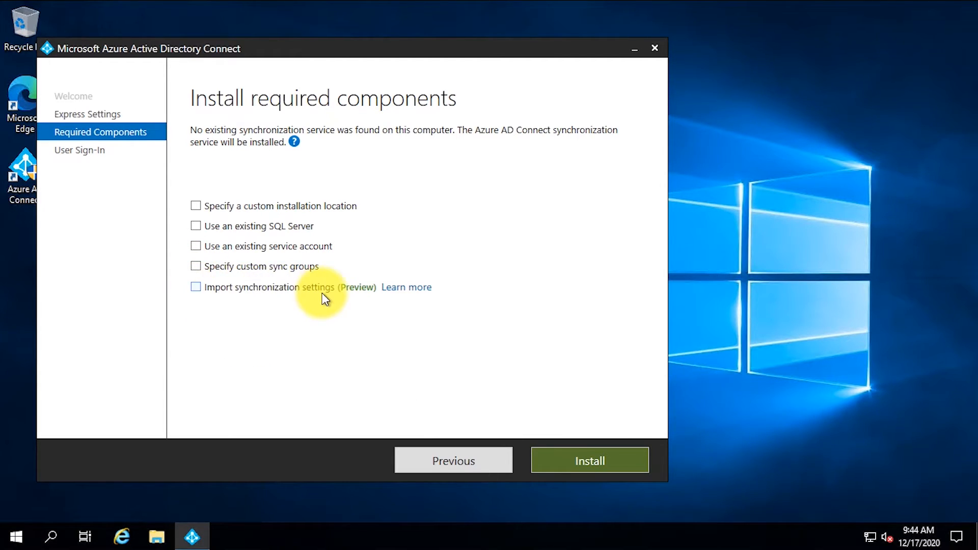
left_click(608, 466)
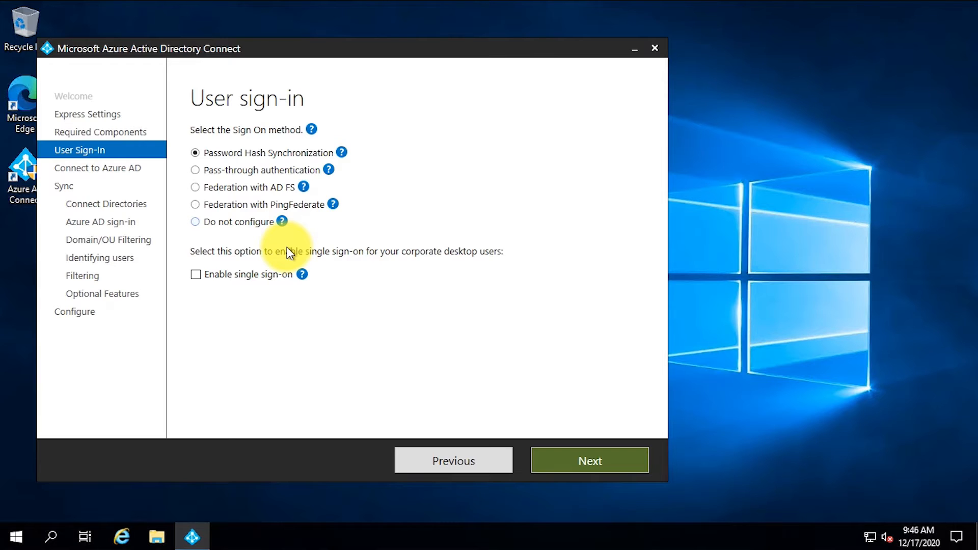
Step: Keep Password Hash Synchronization, enable single sign-on, and go to the Connect to Azure AD page
left_click(196, 275)
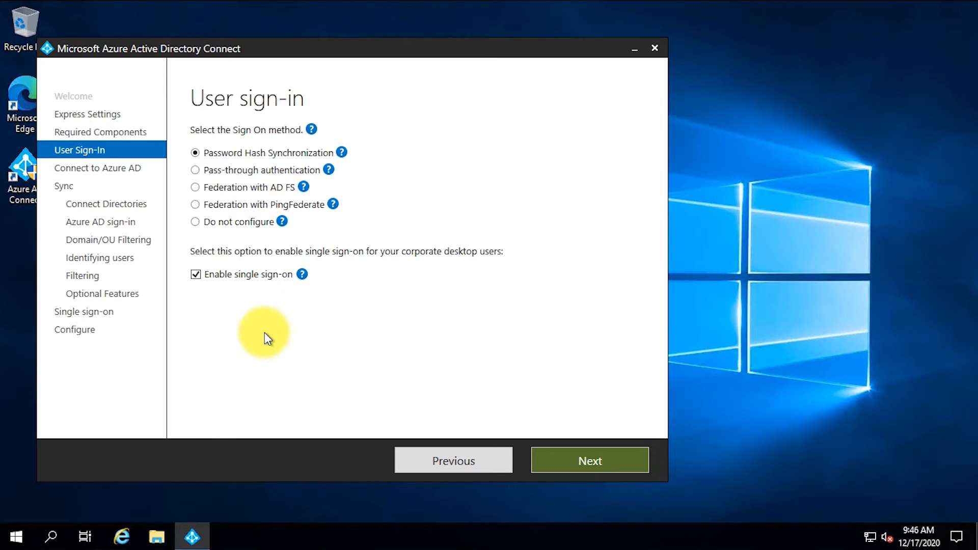
left_click(625, 469)
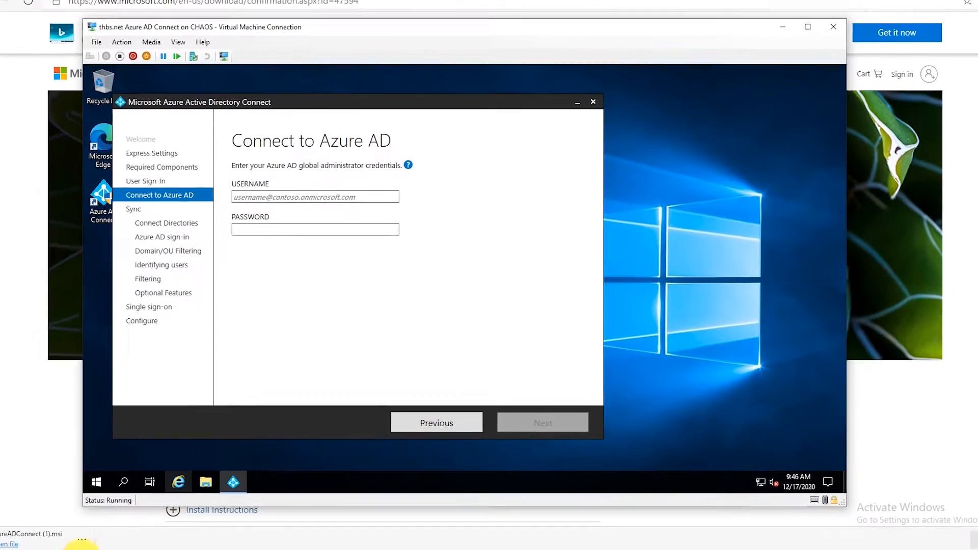
Step: In the browser, close the Download Center tab and open Users from the Azure AD Connect blade
left_click(87, 540)
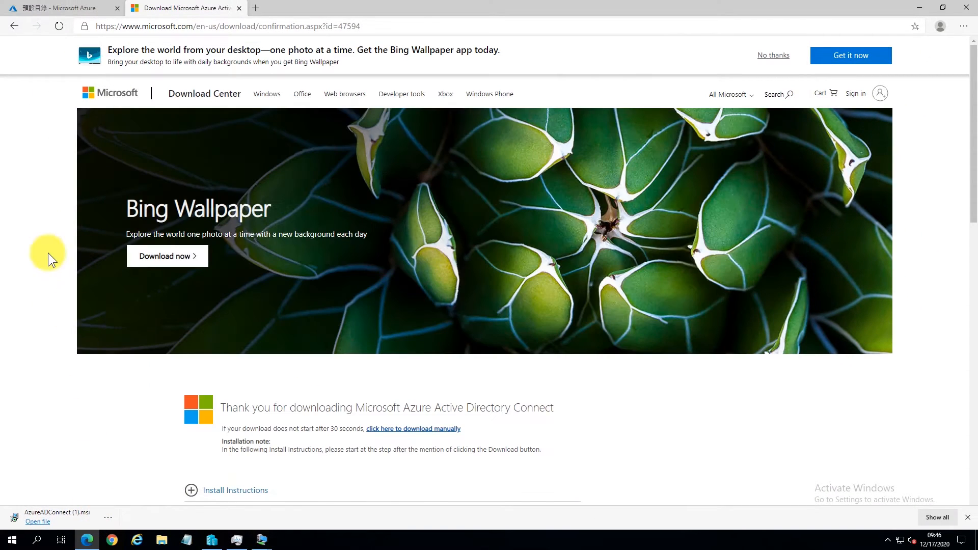
left_click(240, 8)
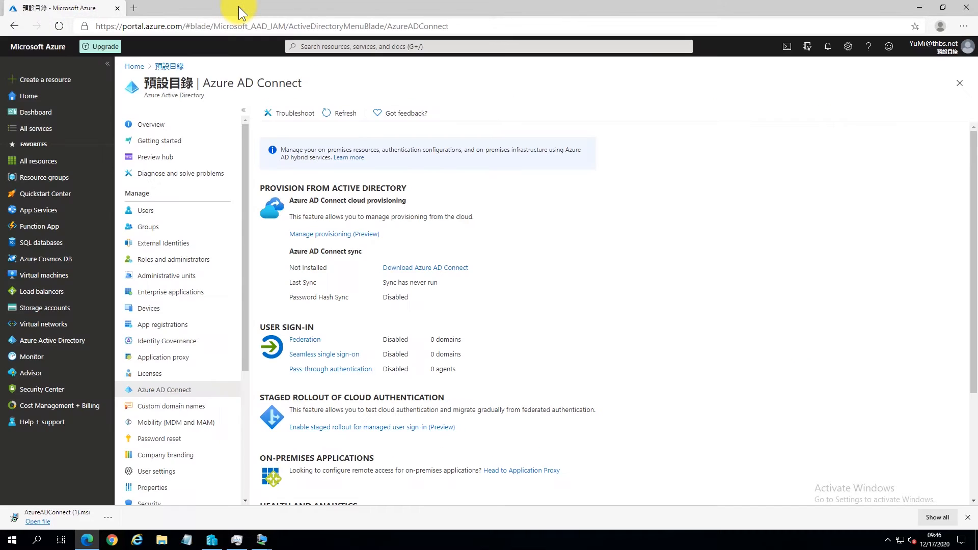
left_click(153, 218)
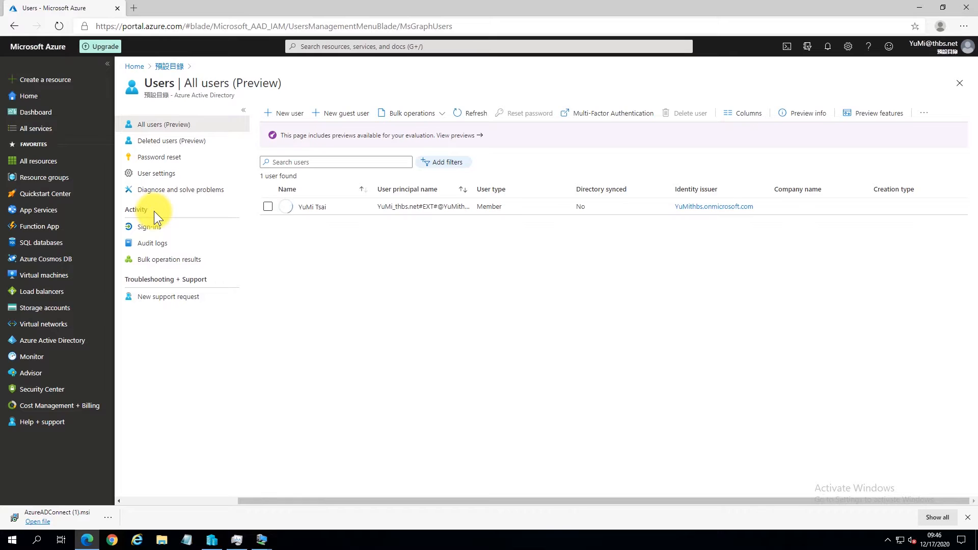
Step: Start a new directory user and enter its user name and a matching display name
left_click(293, 114)
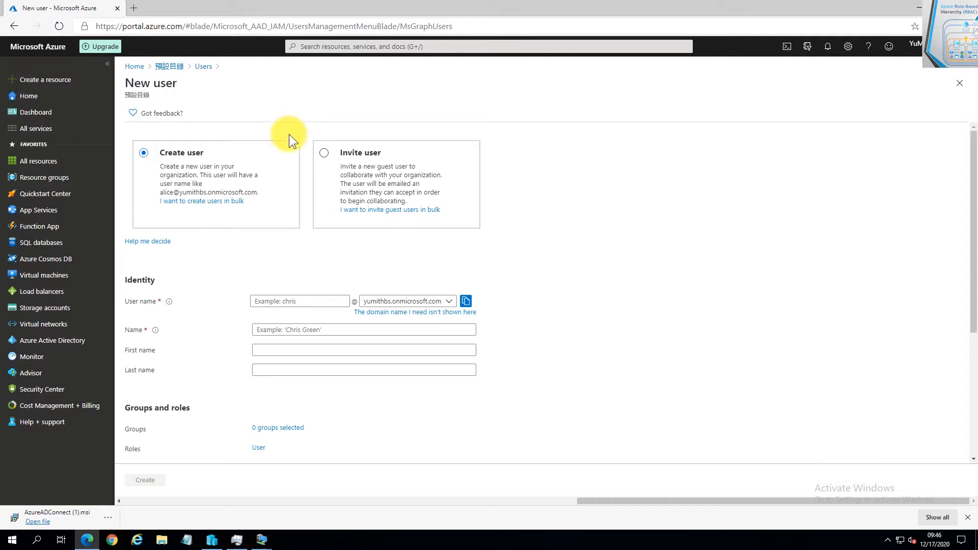
left_click(282, 301)
left_click(282, 299)
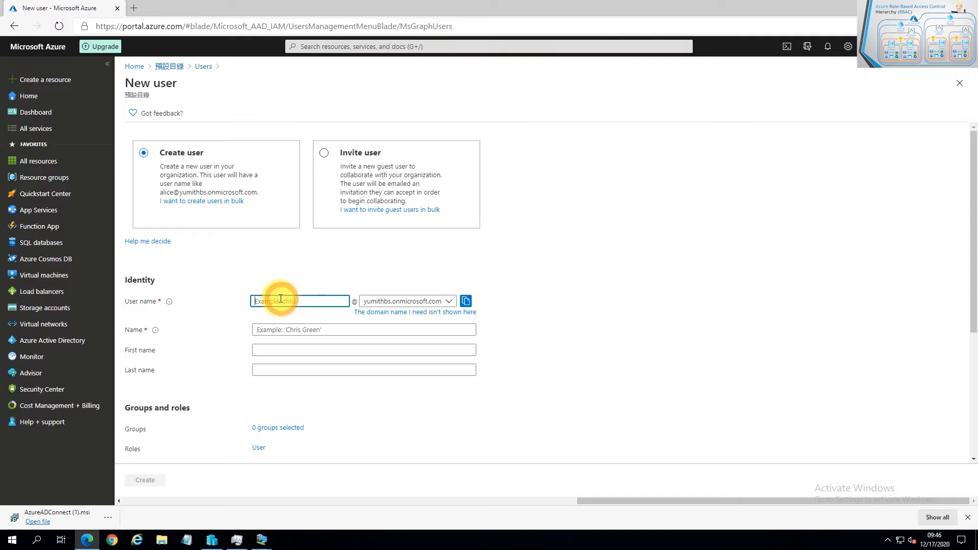
type("Adminis")
key("ctrl+a")
key("BackSpace")
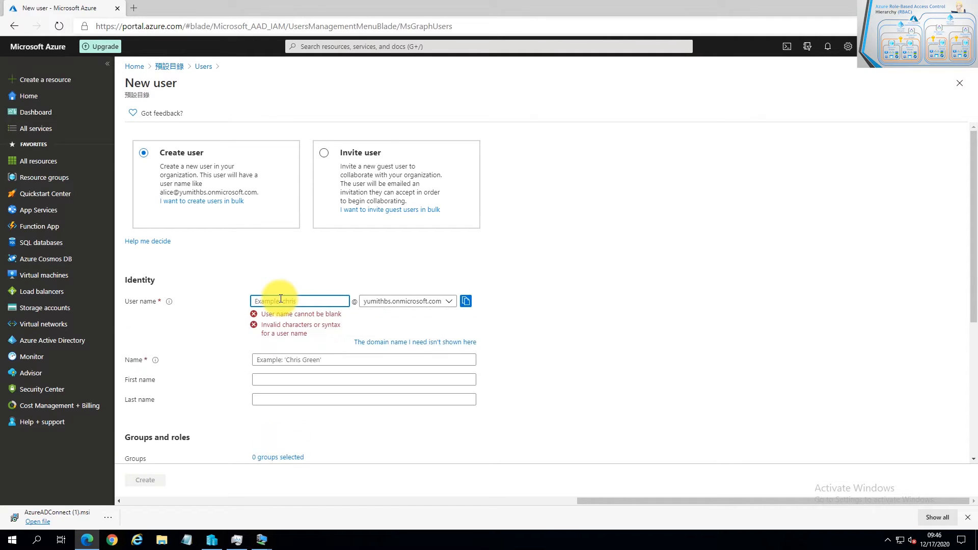
type("Dino902")
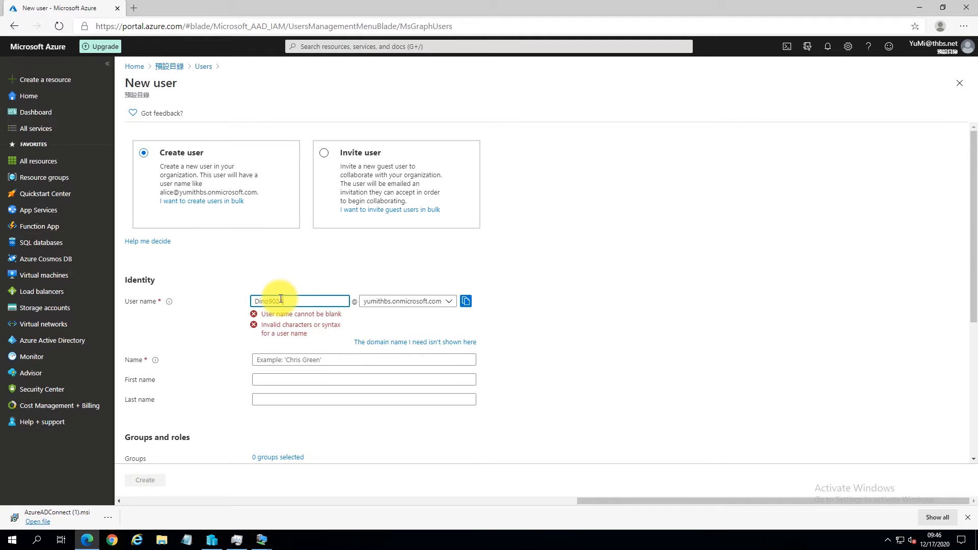
type("1")
left_click(282, 330)
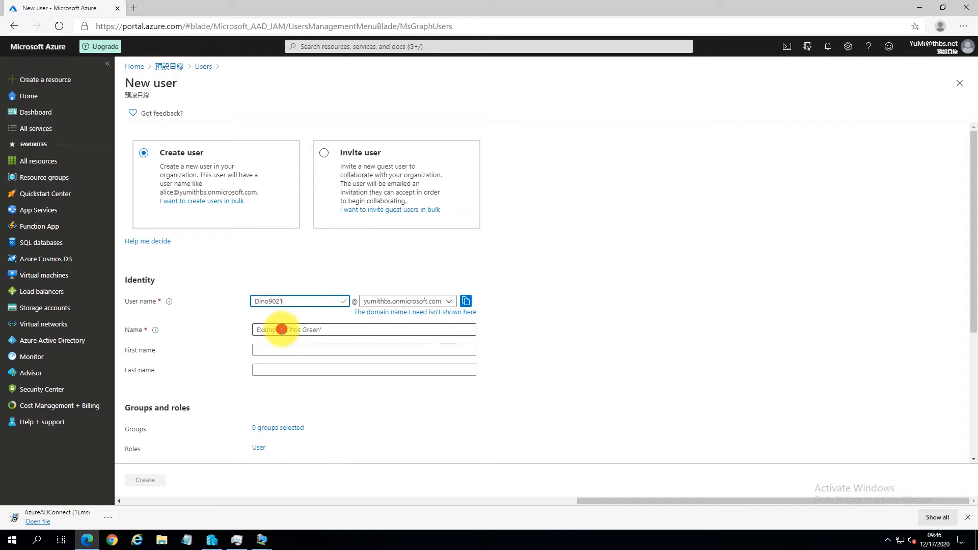
type("Dino902")
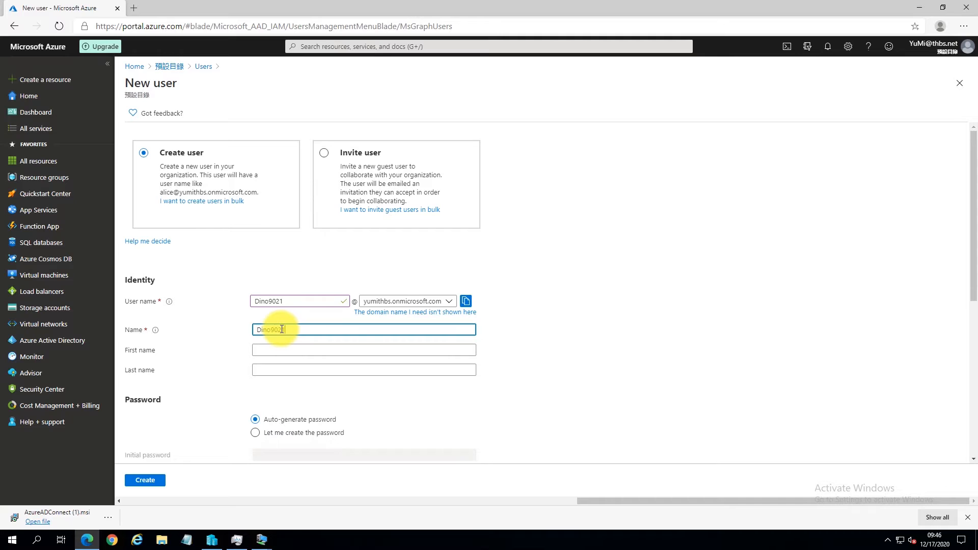
type("1")
scroll(277, 344, "down", 3)
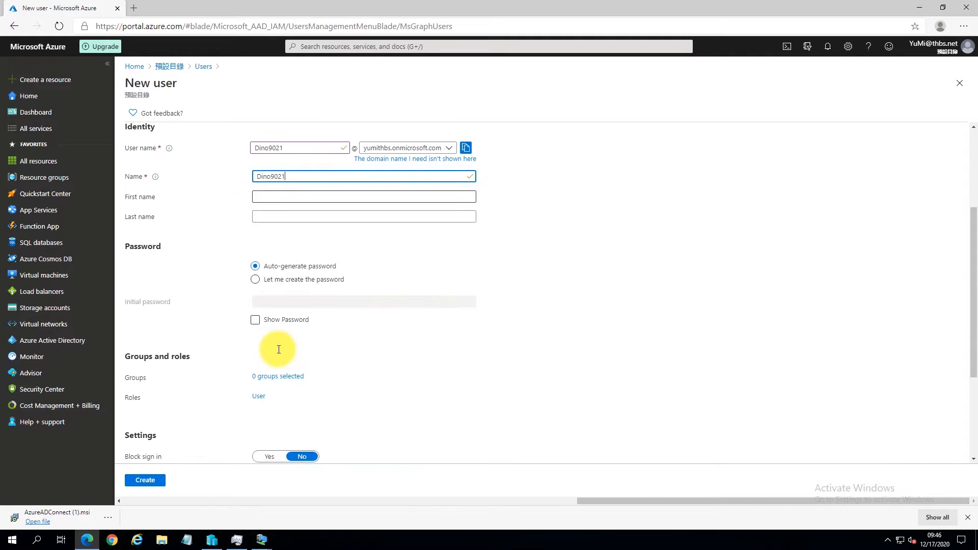
Step: Choose 'Let me create the password' and enter a custom initial password
left_click(256, 280)
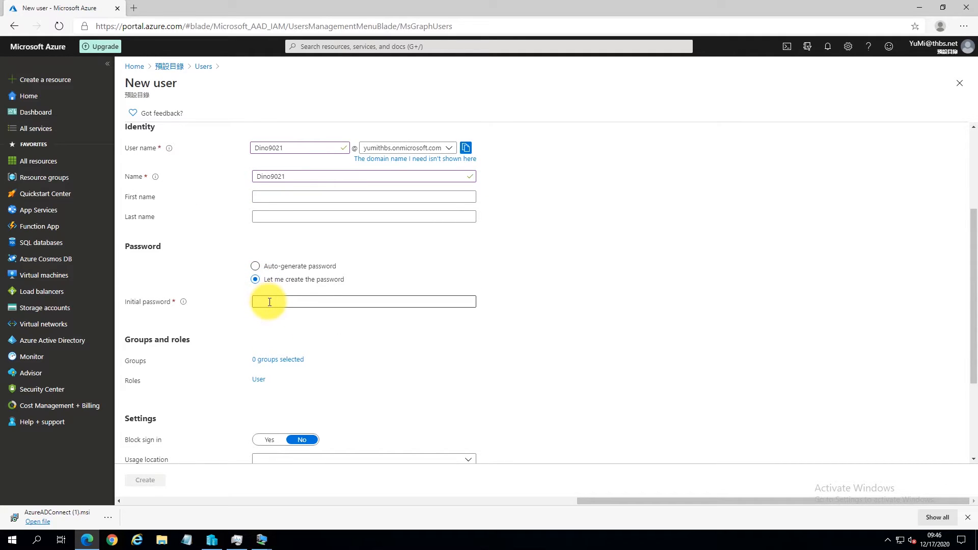
left_click(269, 302)
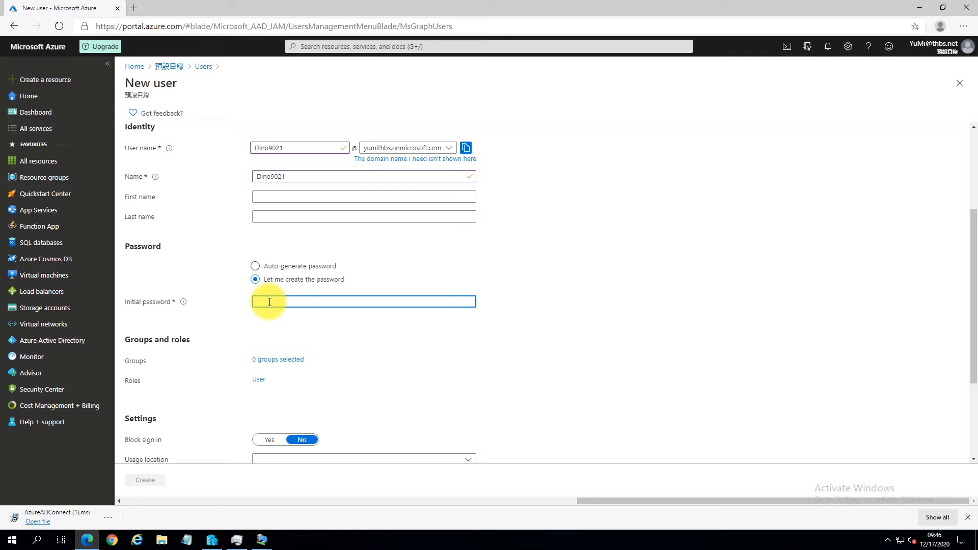
mouse_move(183, 303)
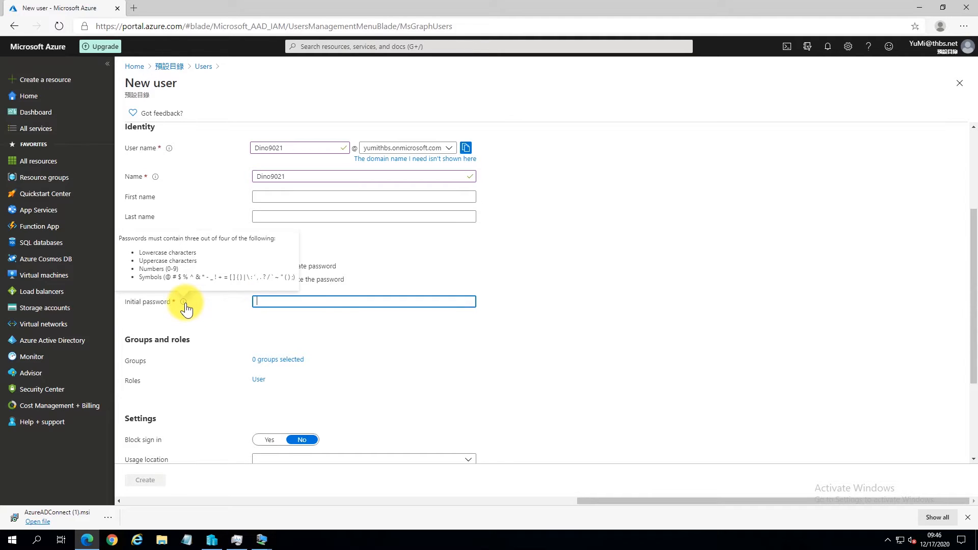
left_click(270, 301)
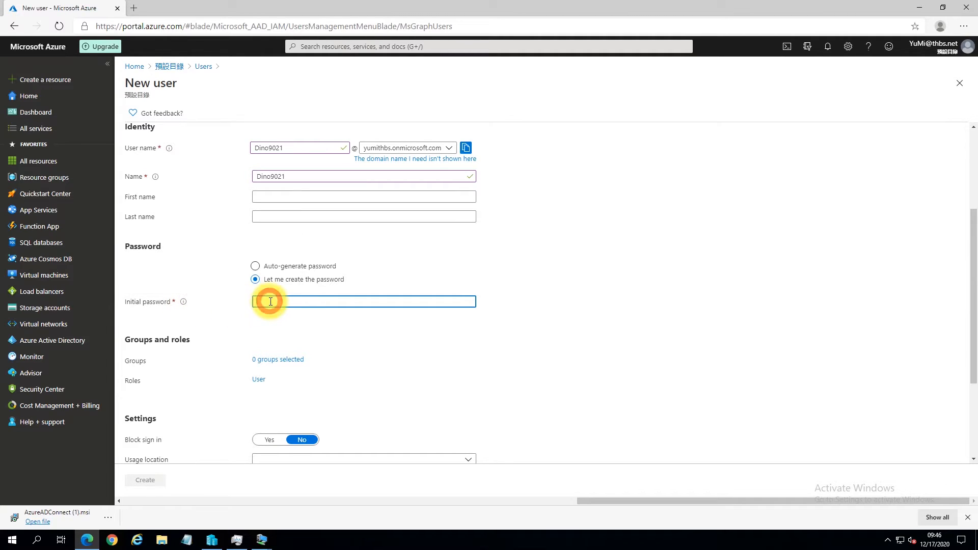
type("••••••••")
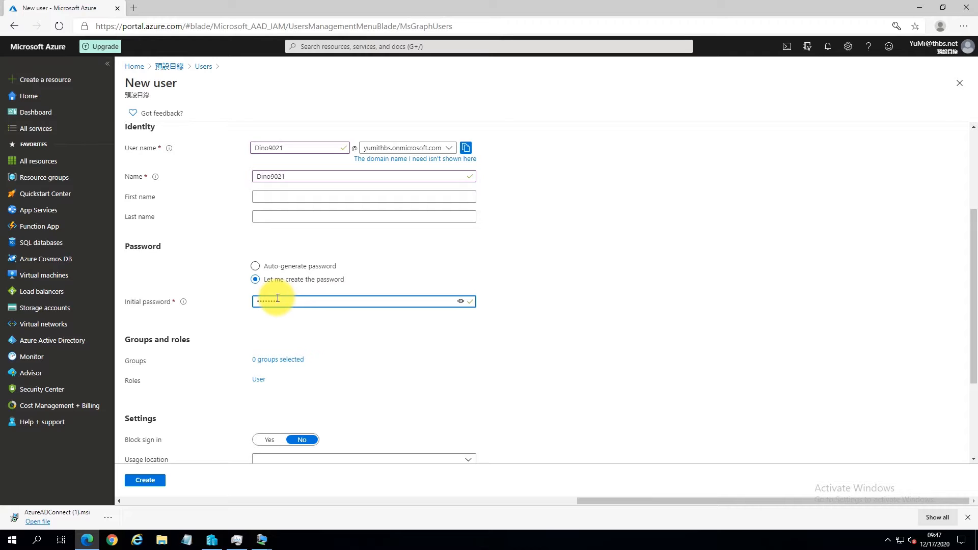
scroll(277, 297, "down", 2)
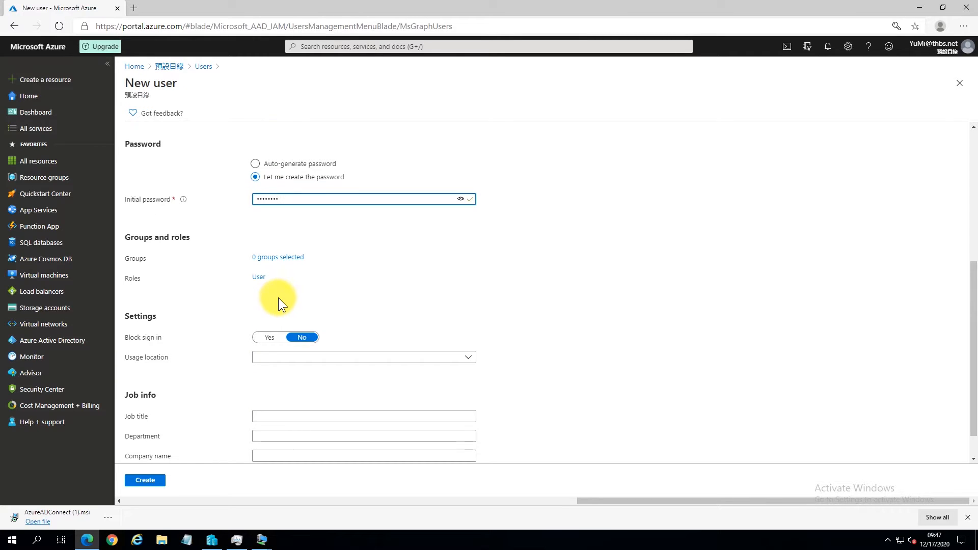
Step: Assign the Global administrator role to the new user
left_click(259, 277)
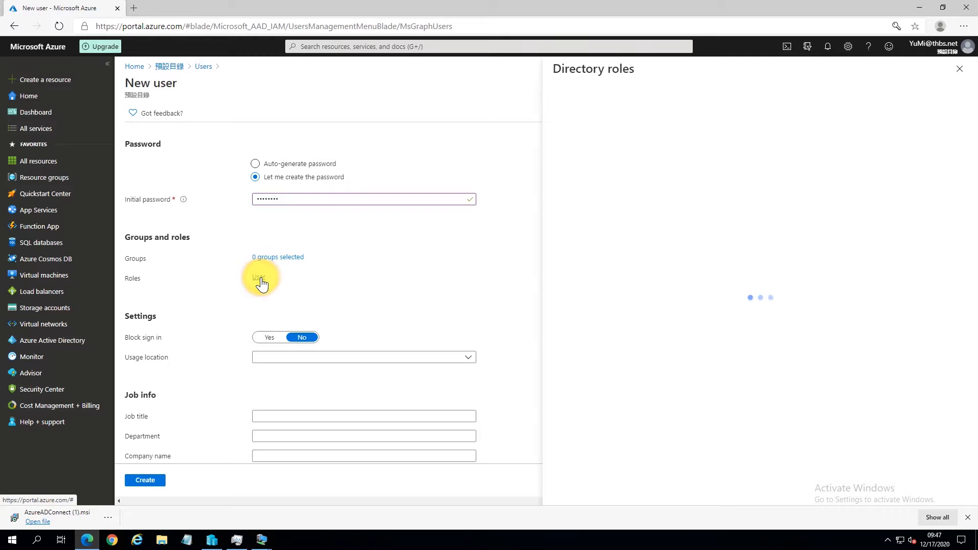
left_click(655, 152)
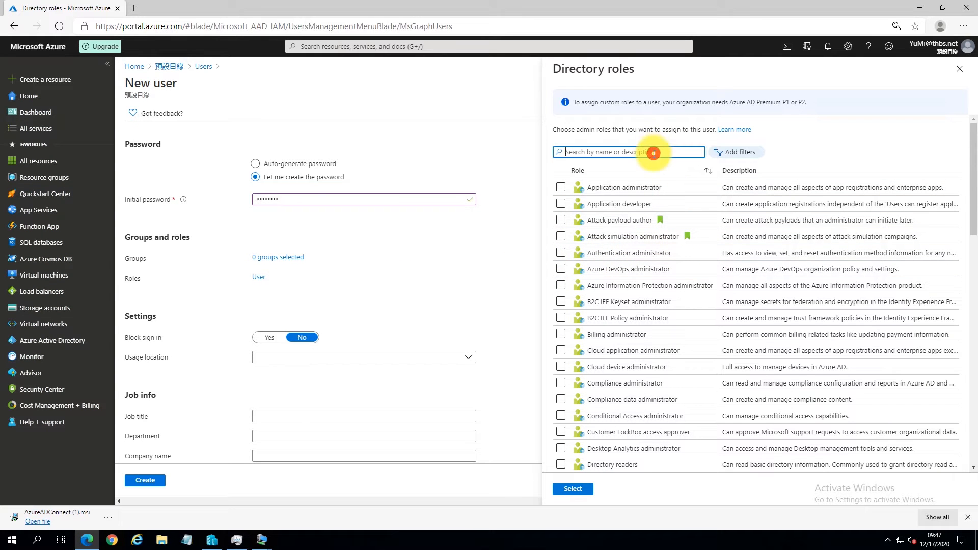
type("glob")
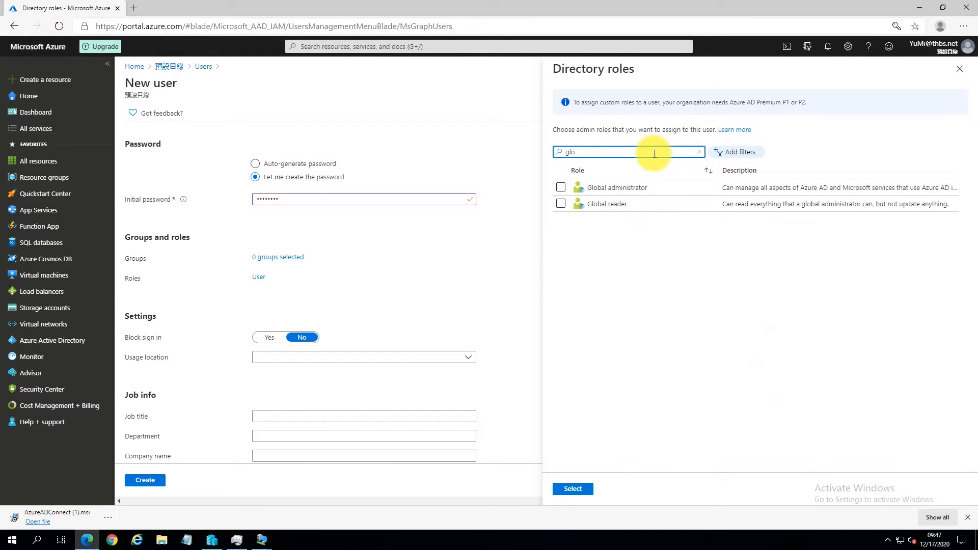
left_click(634, 190)
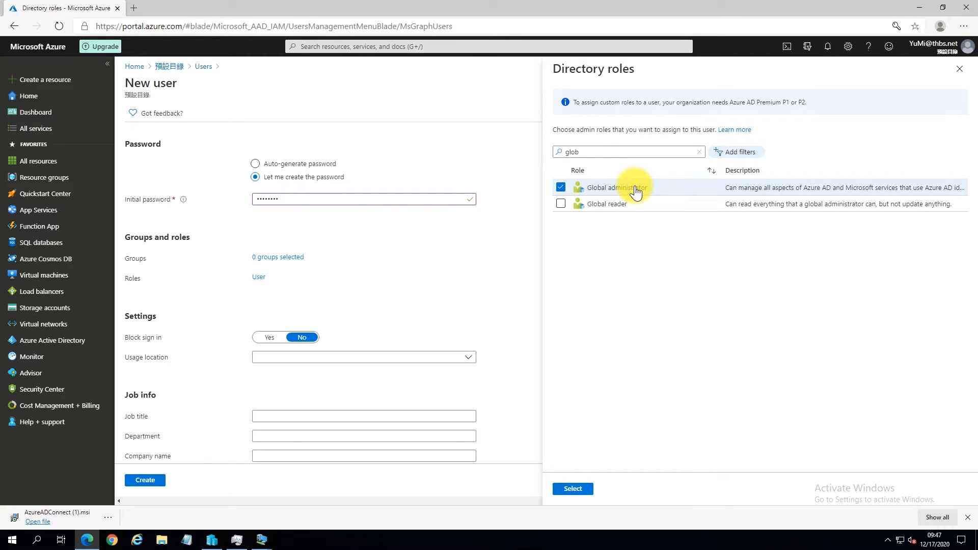
left_click(573, 489)
Step: Set the usage location to Taiwan and create the user account
scroll(542, 425, "down", 2)
left_click(430, 321)
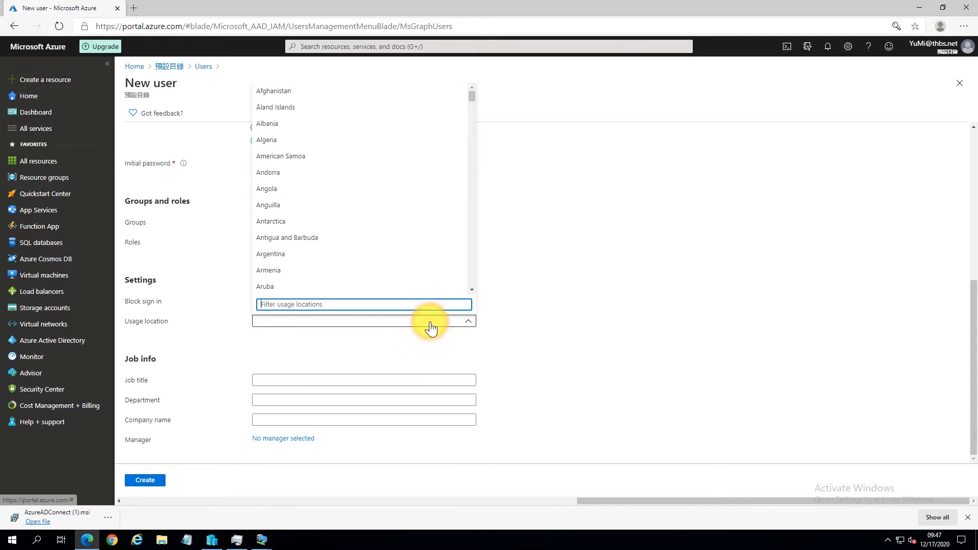
type("taiw")
left_click(286, 286)
left_click(152, 479)
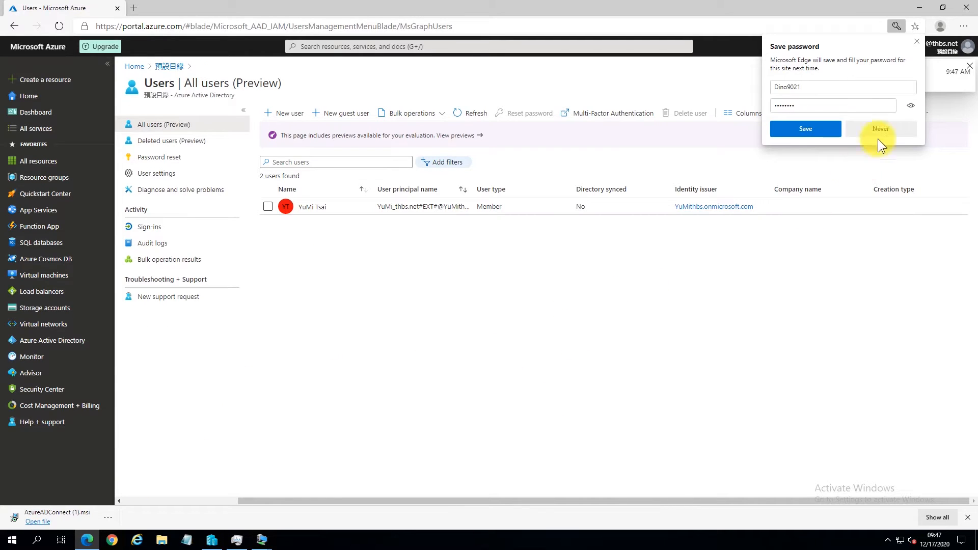
left_click(912, 42)
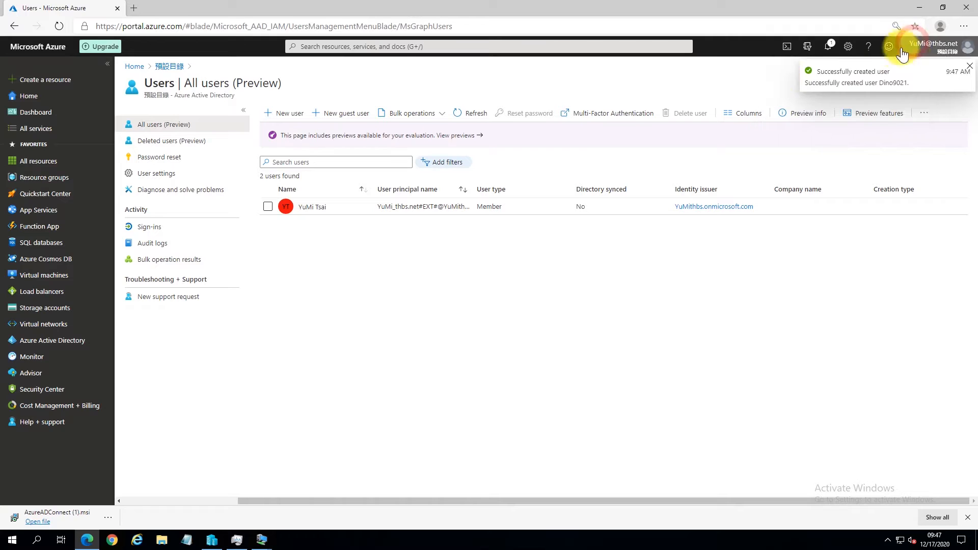
Step: Refresh the user list and reopen Azure Active Directory's Users list
left_click(474, 115)
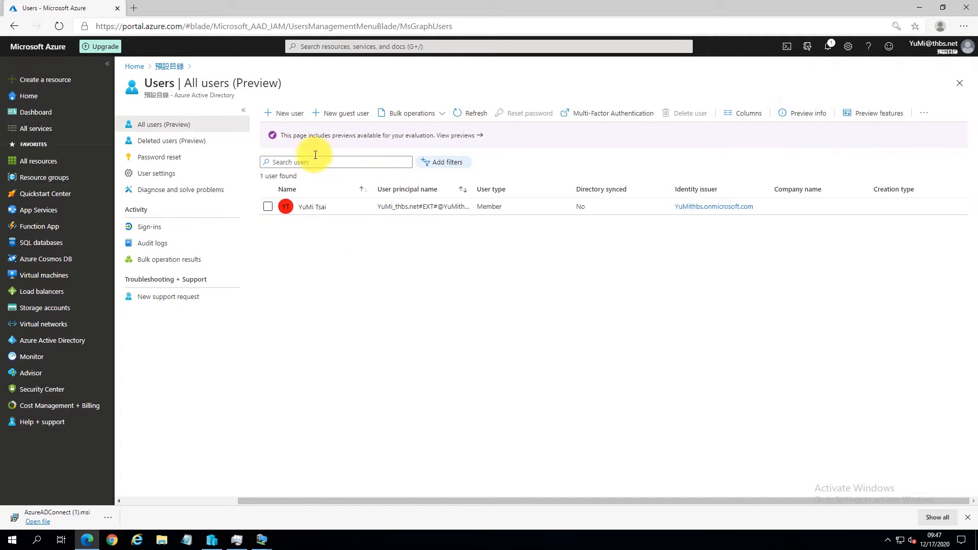
left_click(959, 83)
left_click(960, 83)
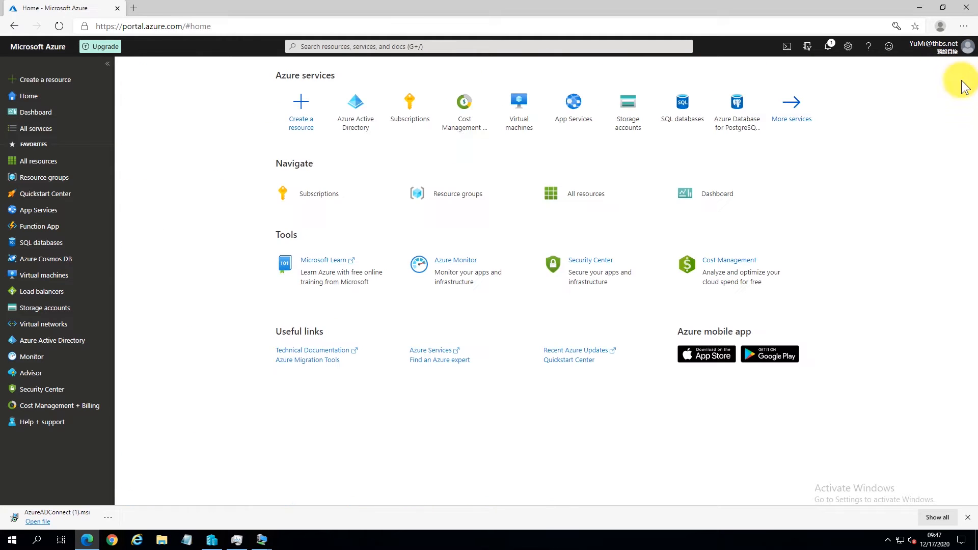
left_click(45, 344)
left_click(141, 210)
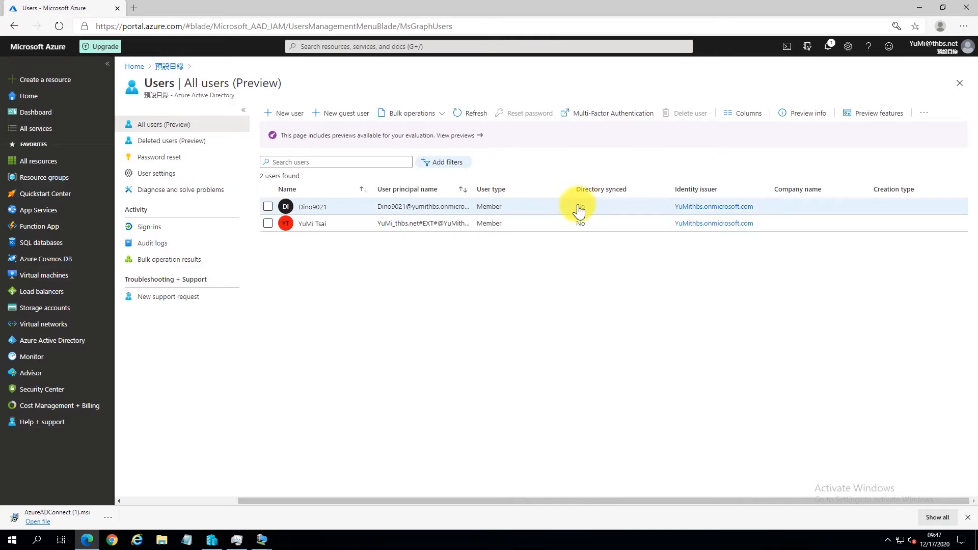
Step: Sign in with a different account using the new user's sign-in name and temporary password
left_click(938, 46)
left_click(910, 162)
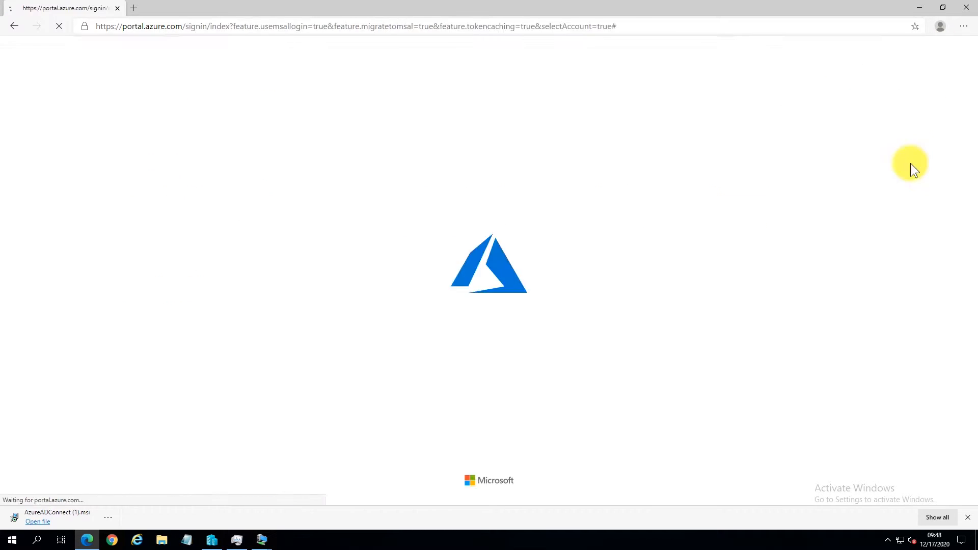
left_click(466, 321)
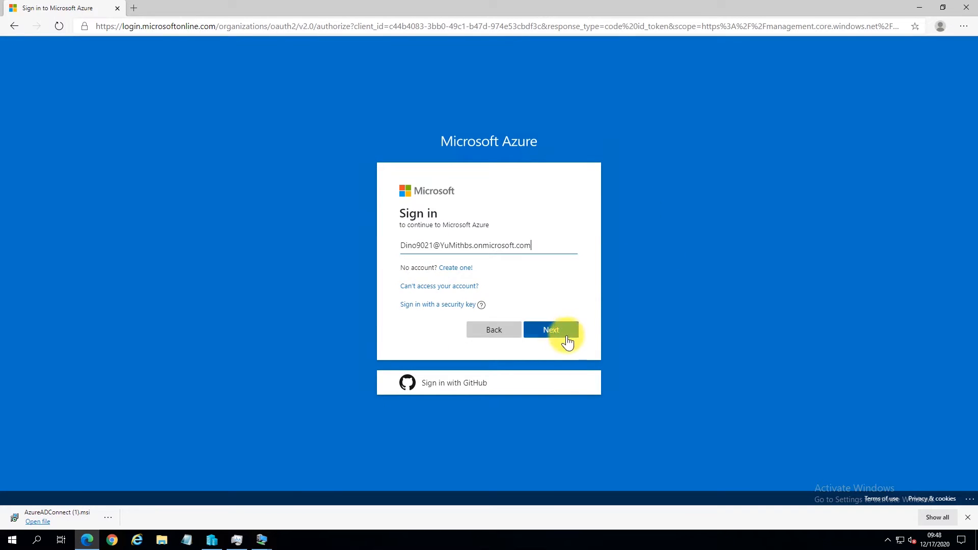
left_click(566, 334)
type("••••••••")
left_click(566, 334)
Step: Replace the temporary password with a new one and finish signing in as the new admin
left_click(914, 41)
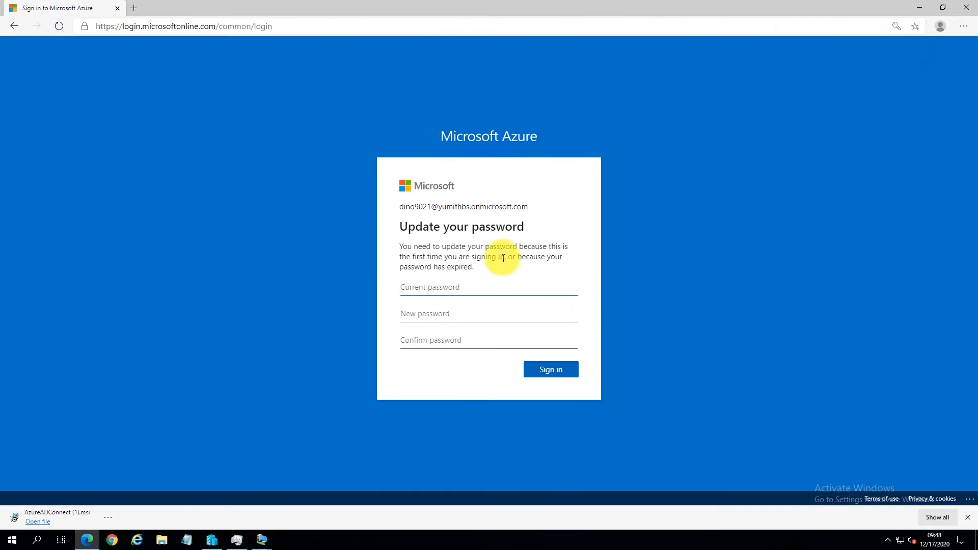
left_click(480, 286)
type("•••••••")
key("Tab")
type("••••••••")
key("Tab")
type("••••••••")
left_click(540, 370)
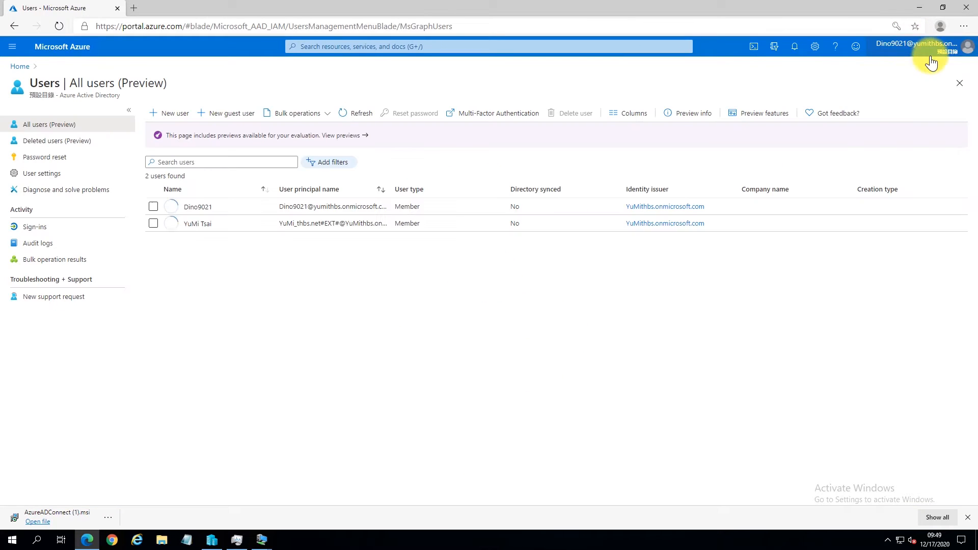
left_click(936, 51)
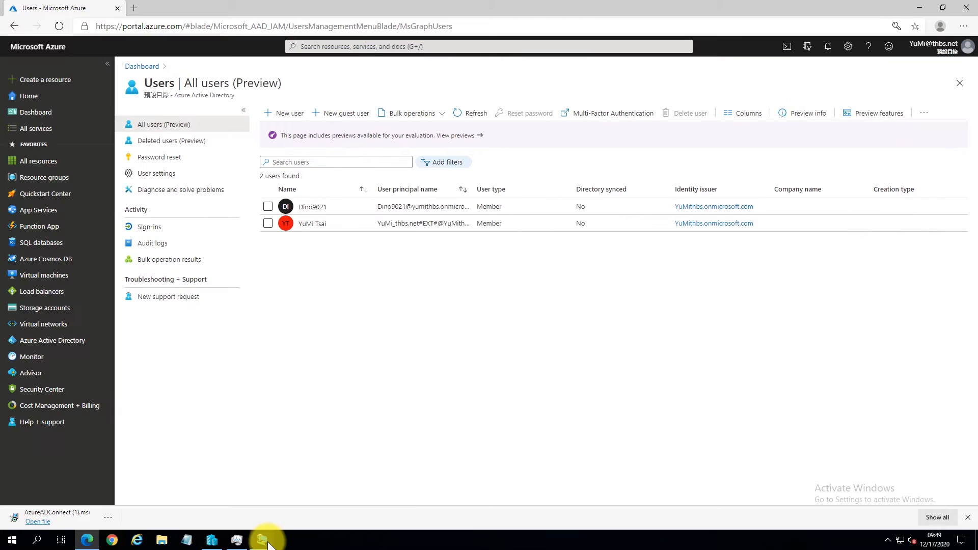
Step: On Azure AD Connect's Connect to Azure AD page, enter the new global admin's username and password and continue
mouse_move(267, 544)
left_click(372, 505)
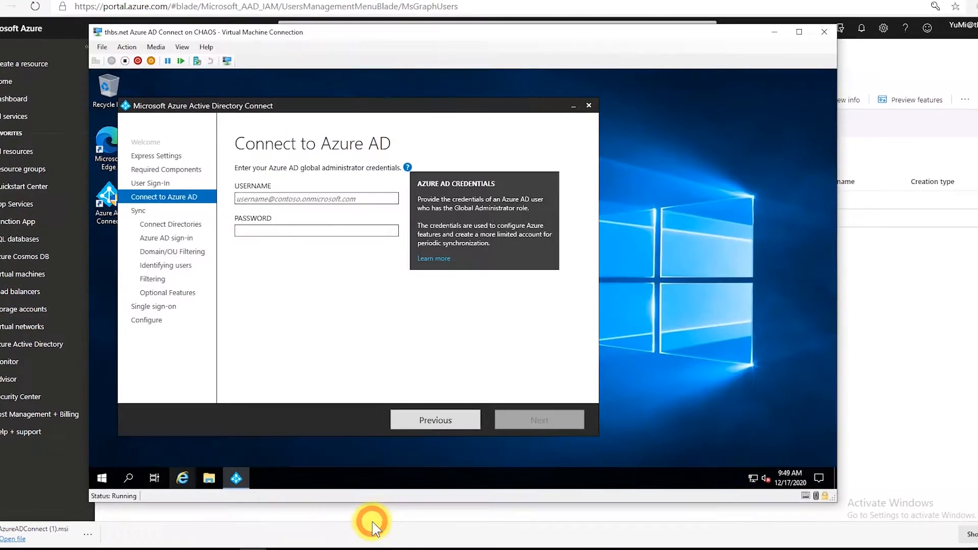
left_click(343, 173)
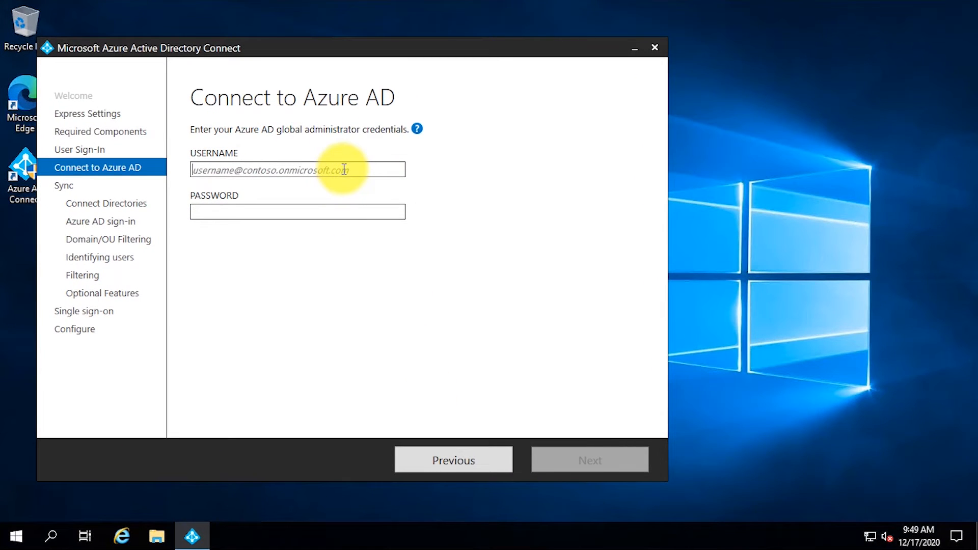
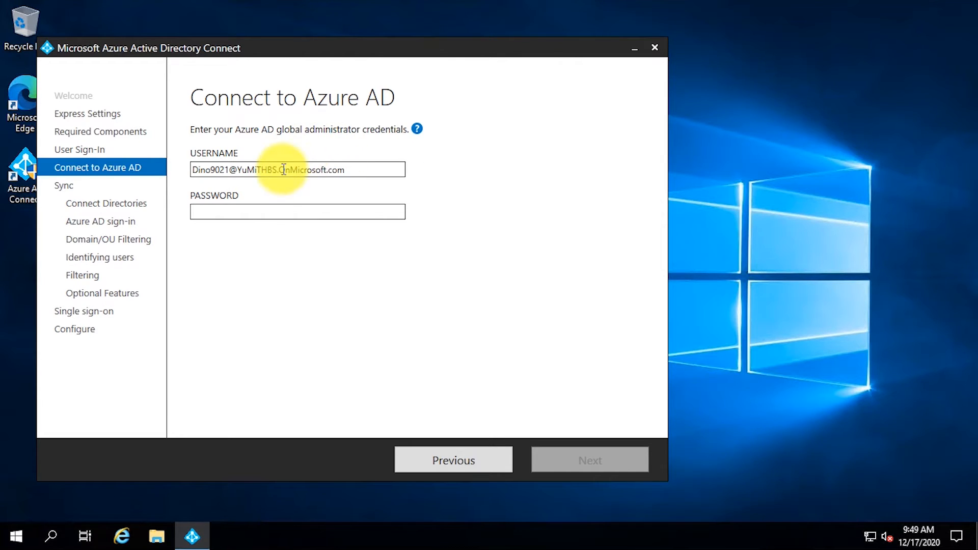
left_click(273, 211)
type("********")
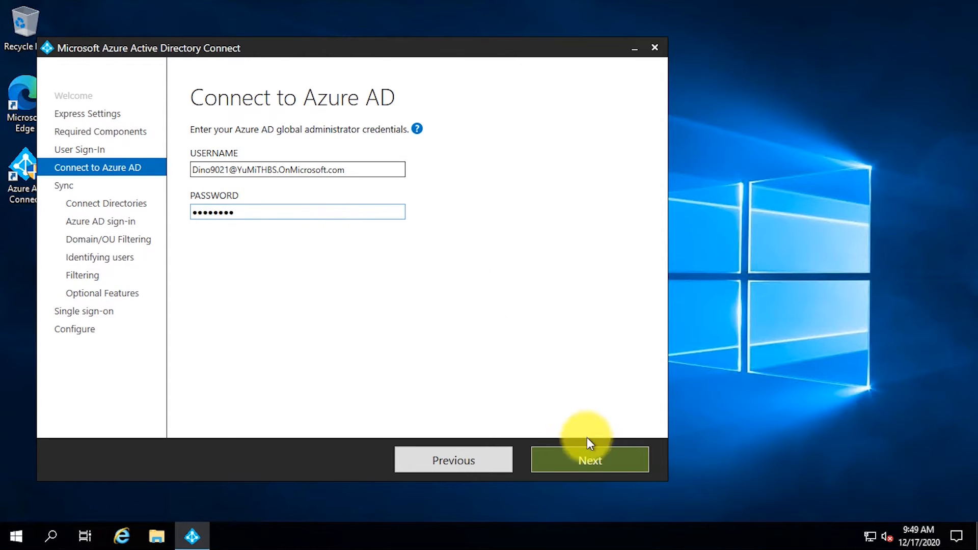
left_click(626, 468)
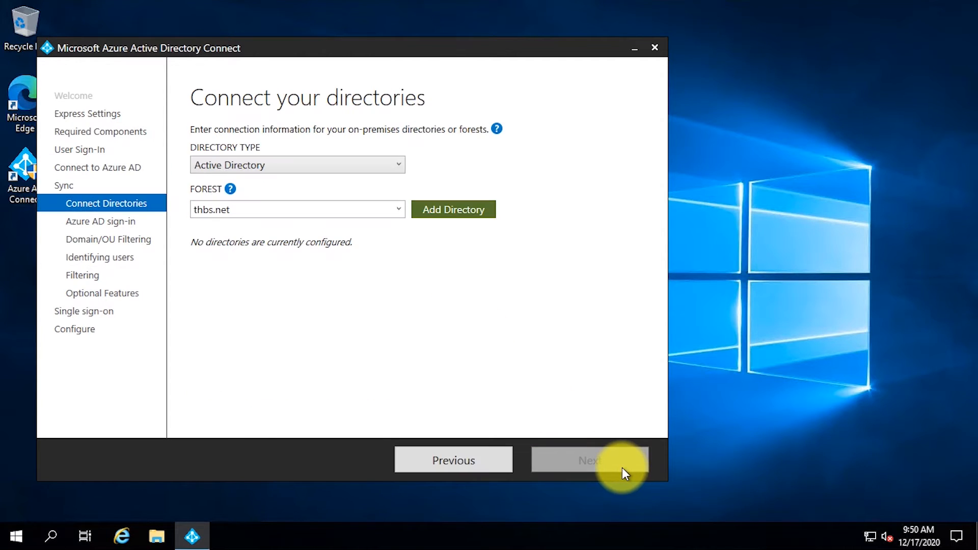
Step: Add the thbs.net directory using the existing account thbs.net\AzureADConnect, then continue
left_click(448, 212)
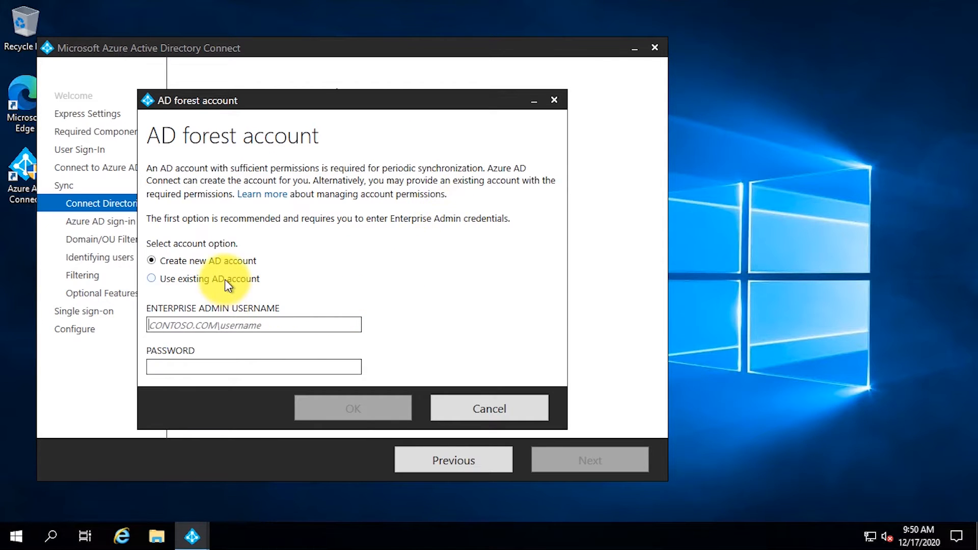
left_click(225, 279)
left_click(290, 324)
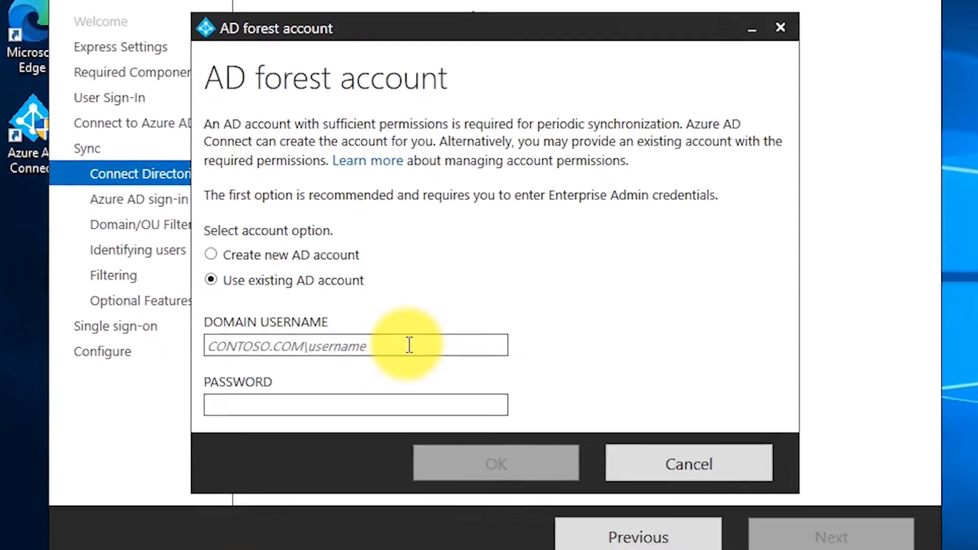
left_click(409, 345)
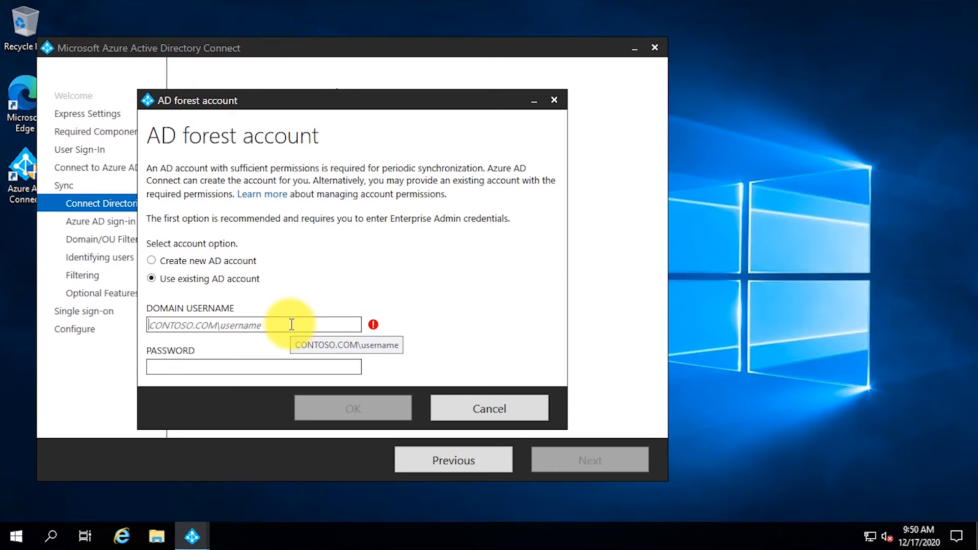
type("thbs.net")
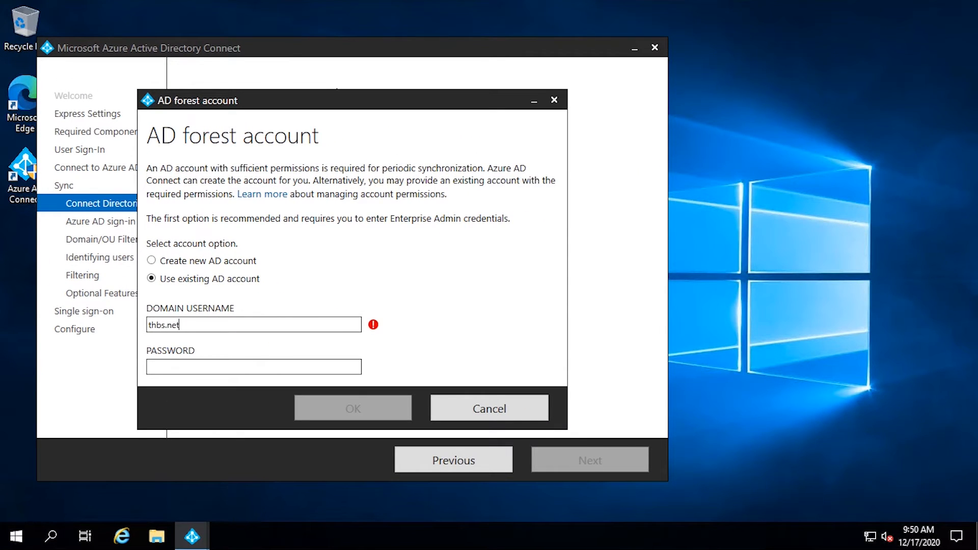
type("\\AzureADConnect")
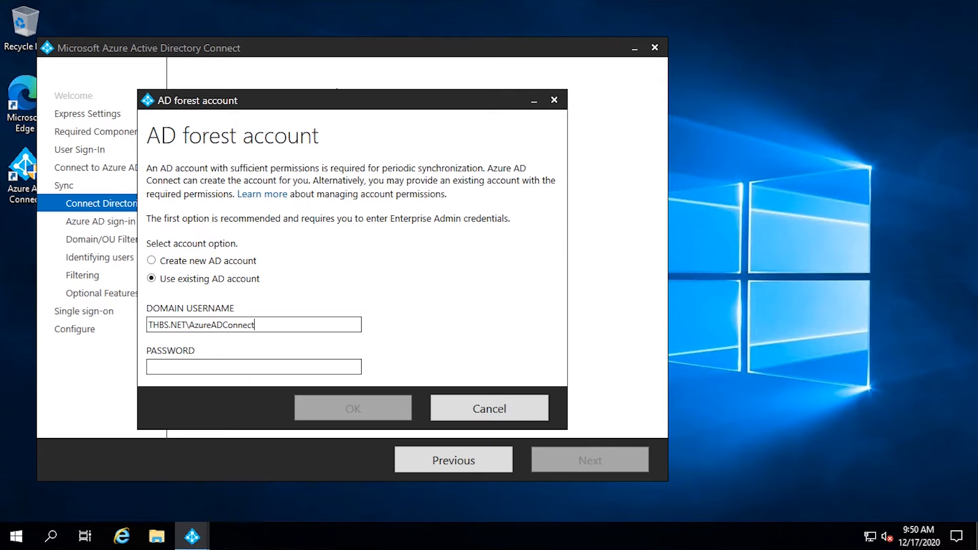
key("Tab")
type("*******")
left_click(352, 405)
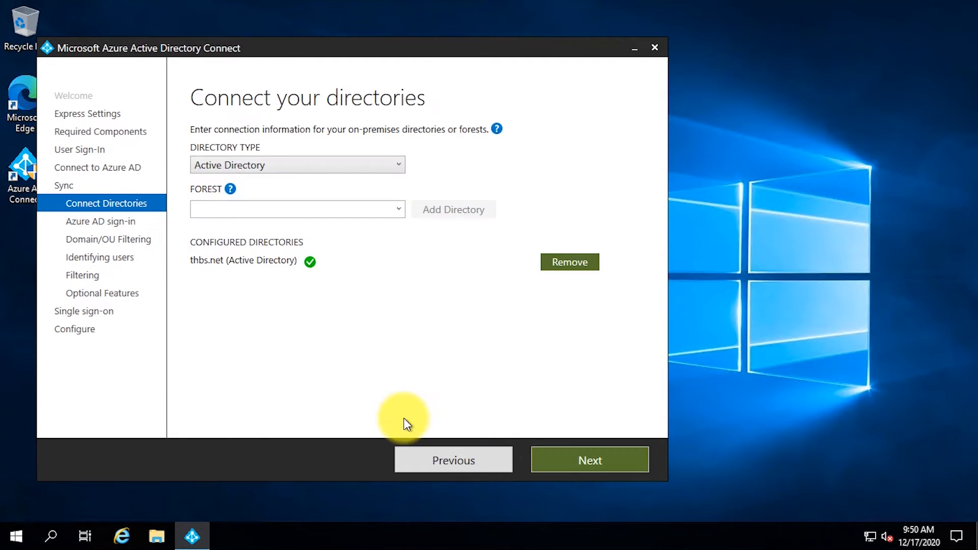
left_click(593, 459)
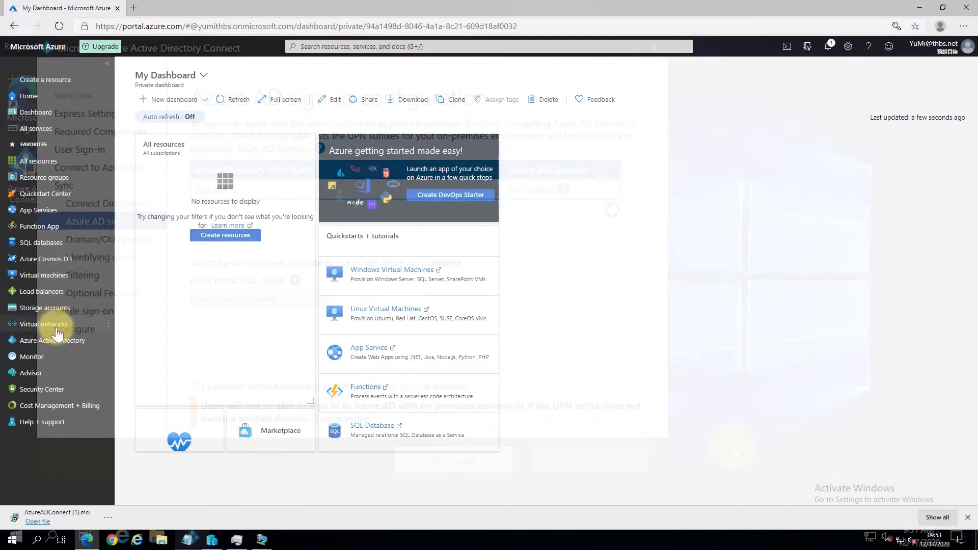
Step: Add thbs.net under Custom domain names to display its TXT verification record
left_click(54, 341)
left_click_drag(246, 346, 242, 387)
left_click(171, 341)
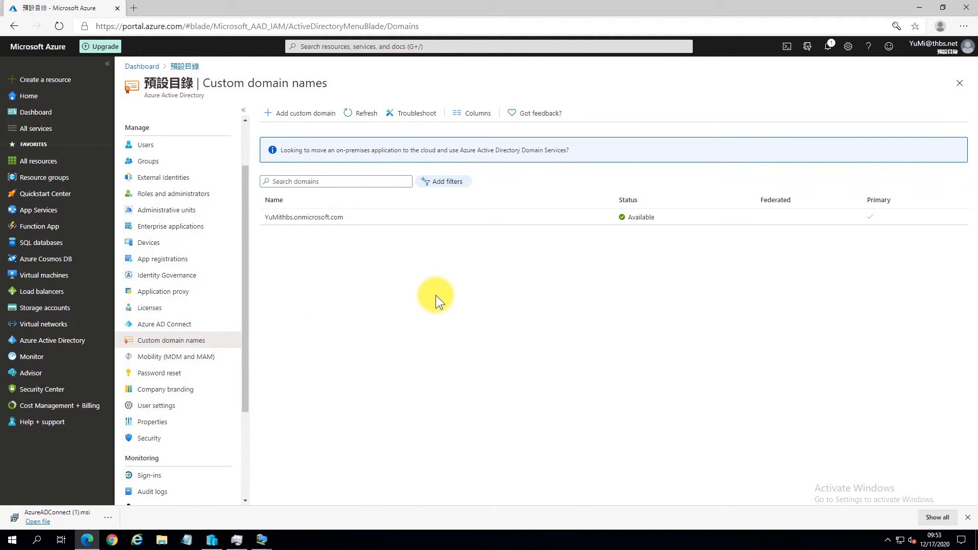
left_click(314, 117)
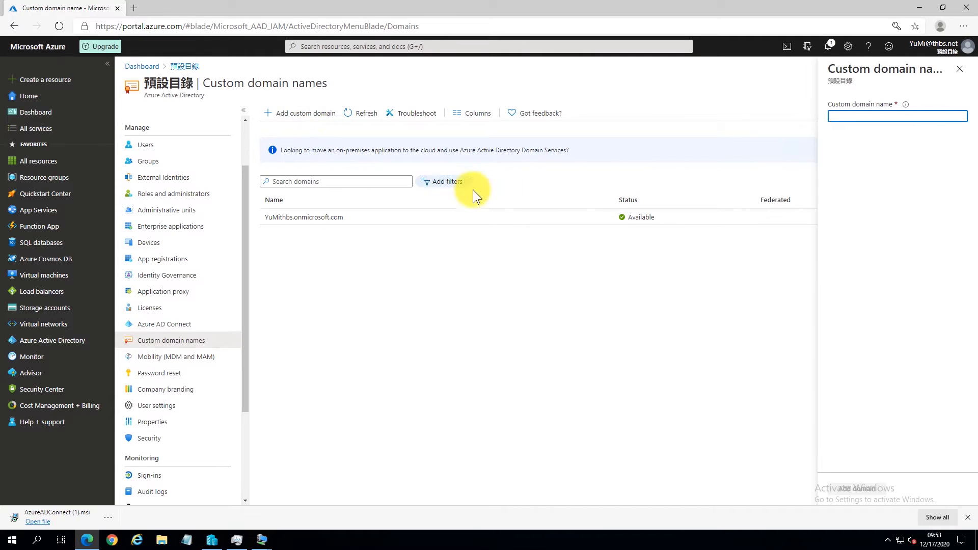
type("thb")
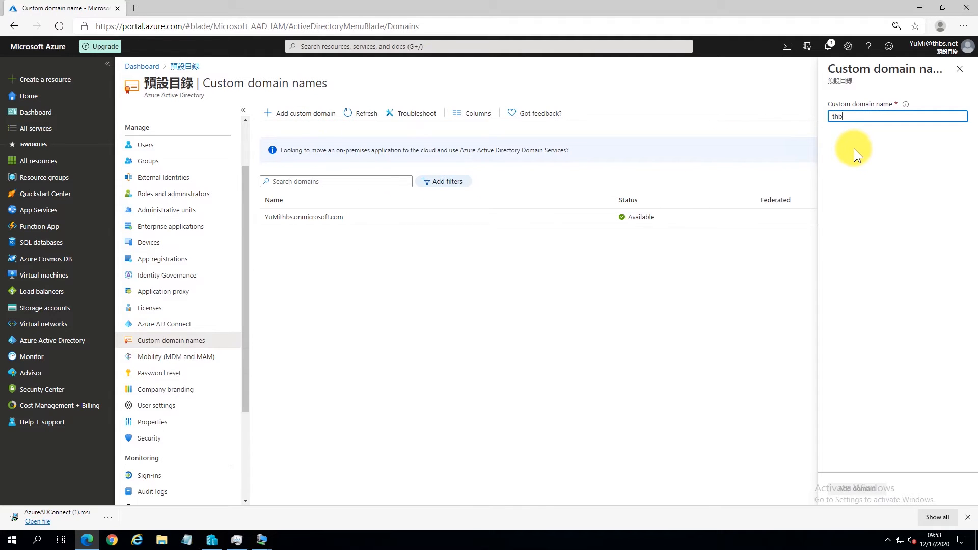
type("s.net")
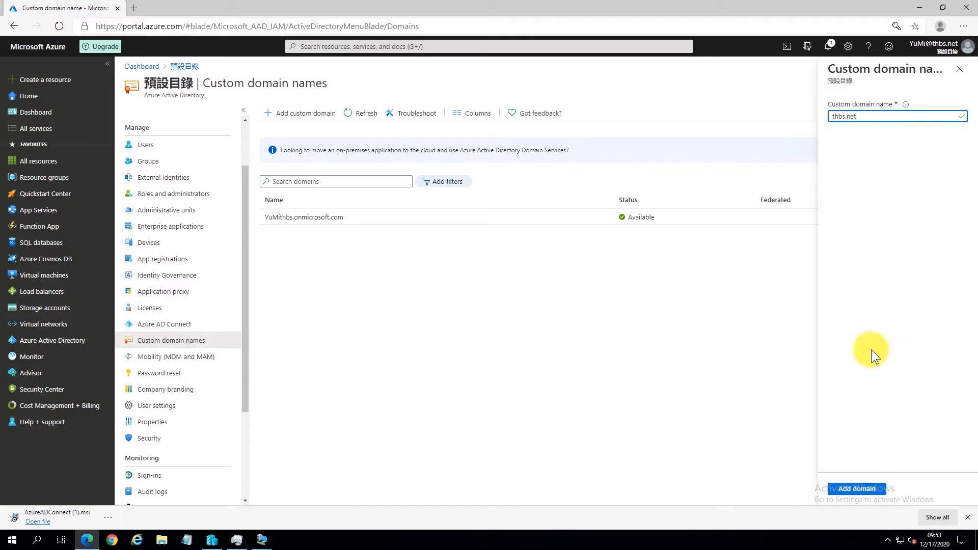
left_click(860, 488)
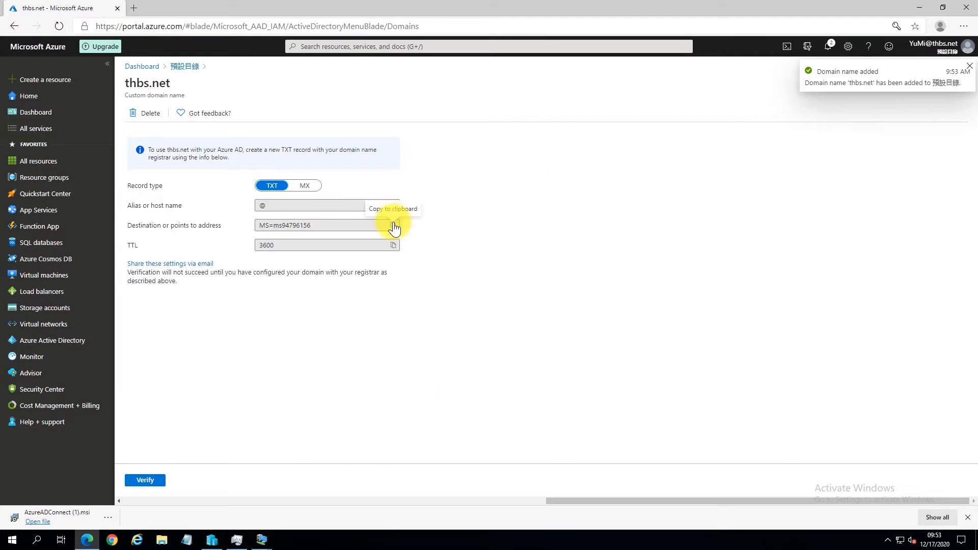
Step: Log in to the Network Solutions Account Manager and open DNS editing for the domains
left_click(134, 8)
type("www.networksolutions.com")
key("Return")
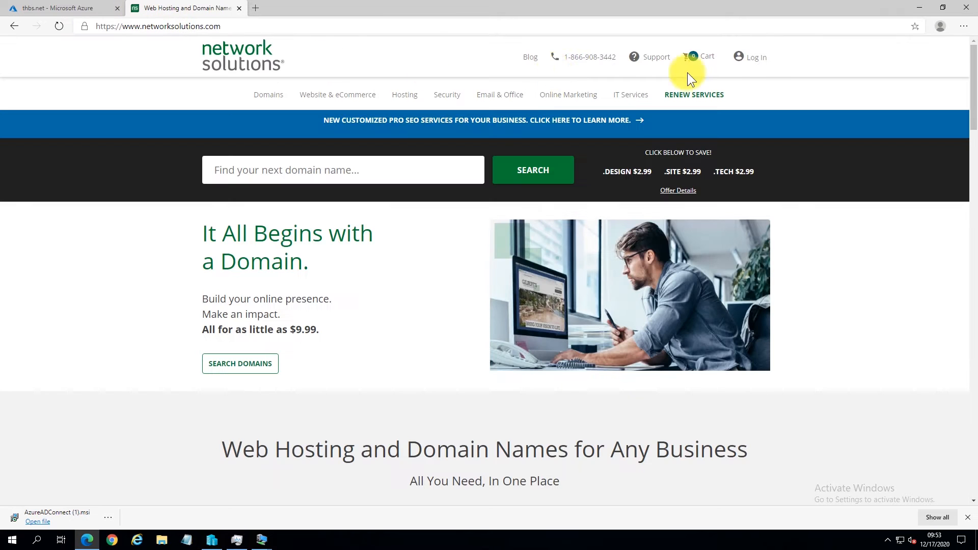
left_click(755, 58)
key("Tab")
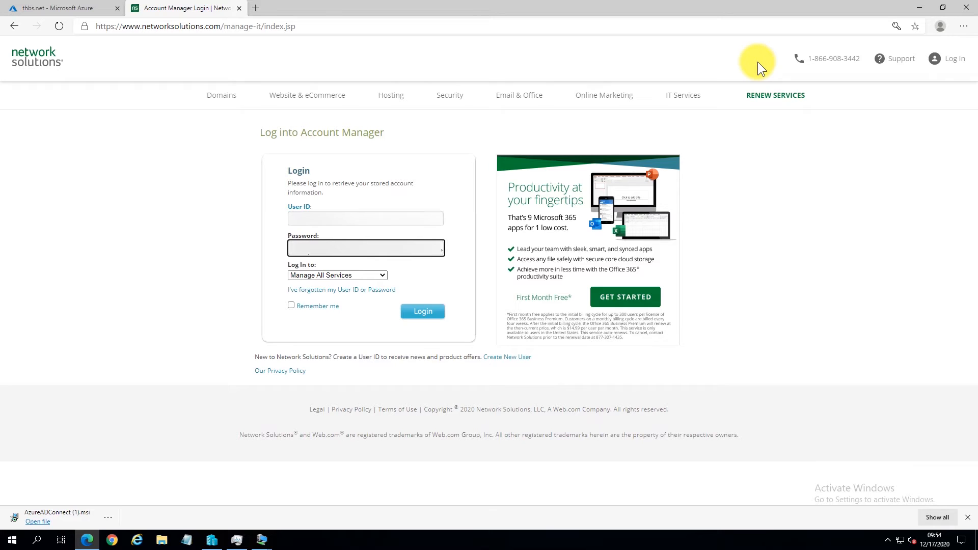
left_click(305, 277)
left_click(306, 294)
left_click(423, 311)
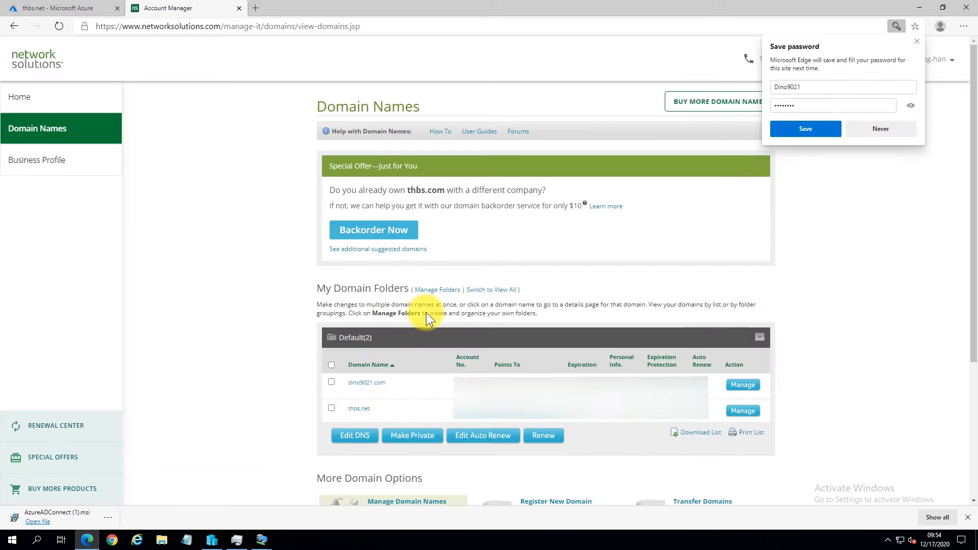
left_click(354, 435)
left_click(915, 43)
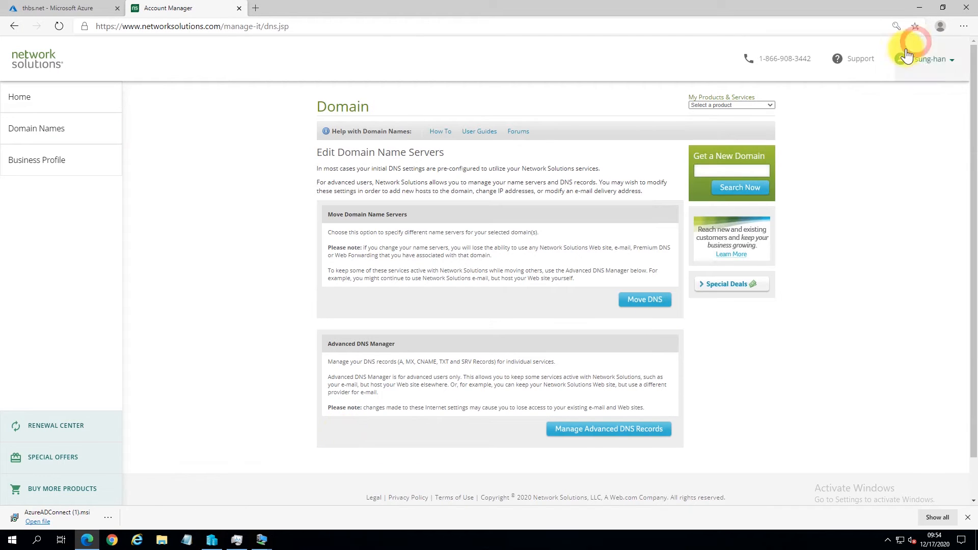
Step: Paste the Azure value MS=ms94796156 into thbs.net's TXT record editor
left_click(627, 429)
left_click_drag(962, 133, 958, 398)
left_click(552, 311)
left_click(64, 9)
left_click(393, 225)
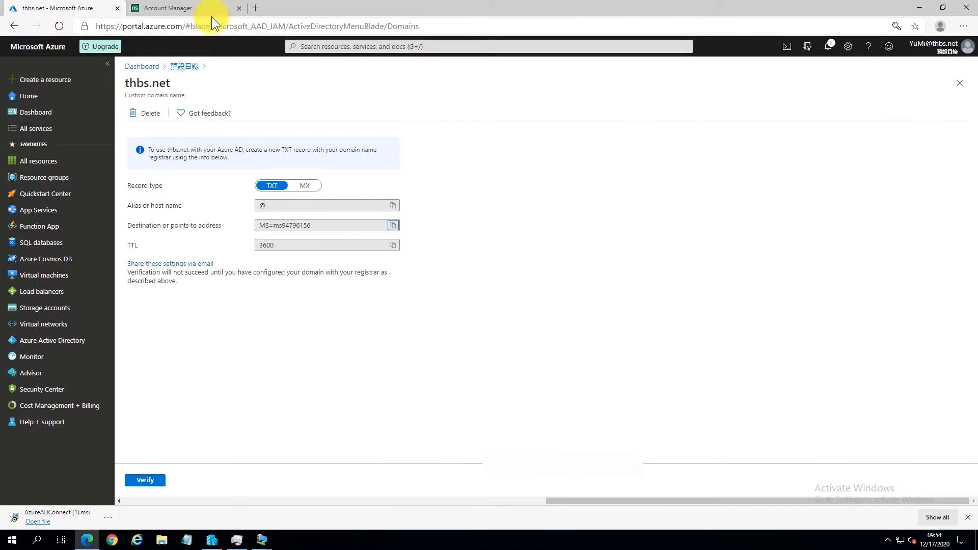
left_click(202, 9)
left_click(551, 387)
key("ctrl+v")
Step: Confirm and save the new TXT record, then log out of Network Solutions
left_click_drag(969, 200, 965, 402)
left_click(882, 397)
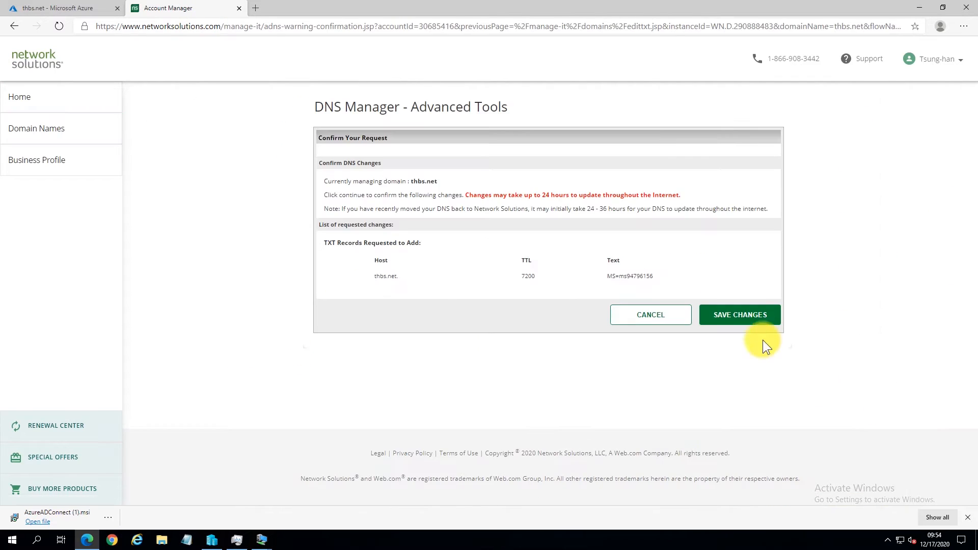
left_click(757, 318)
left_click(400, 216)
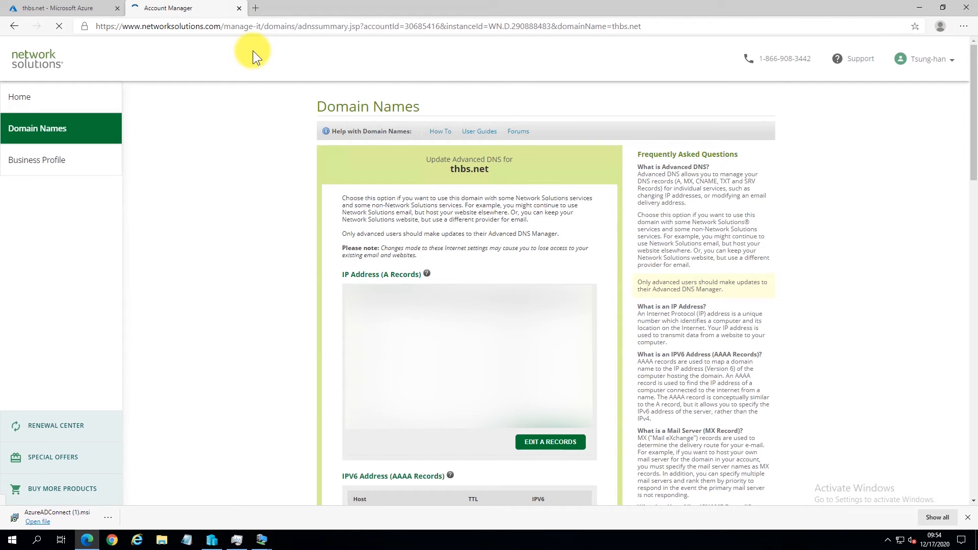
left_click(940, 63)
left_click(864, 202)
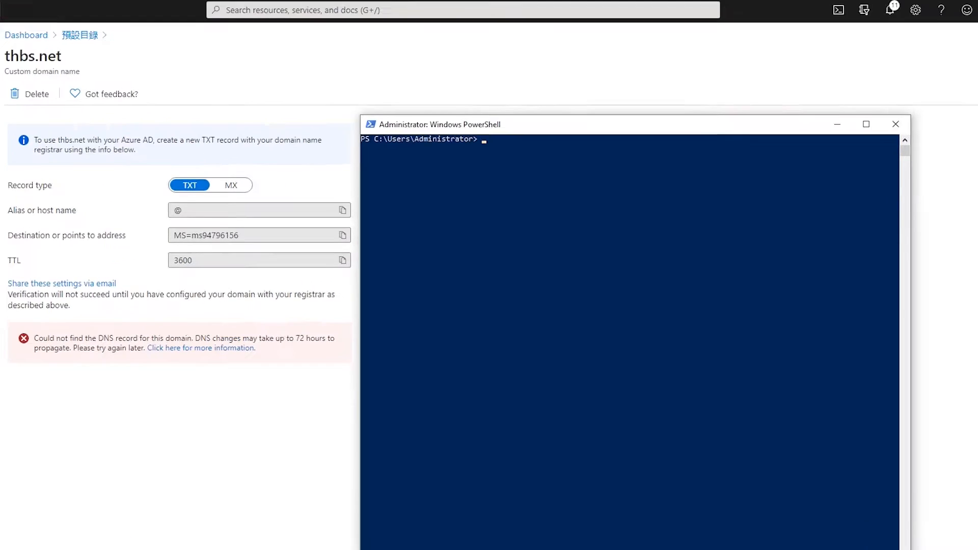
Step: Query thbs.net's TXT records with nslookup (set q=txt), then verify the domain in Azure
type("nslookup")
key("Return")
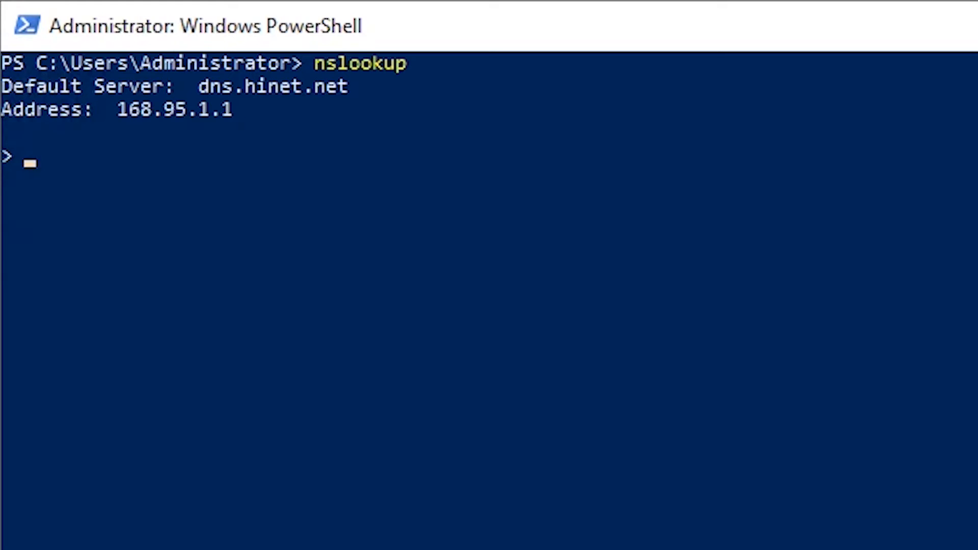
type("set q=txt")
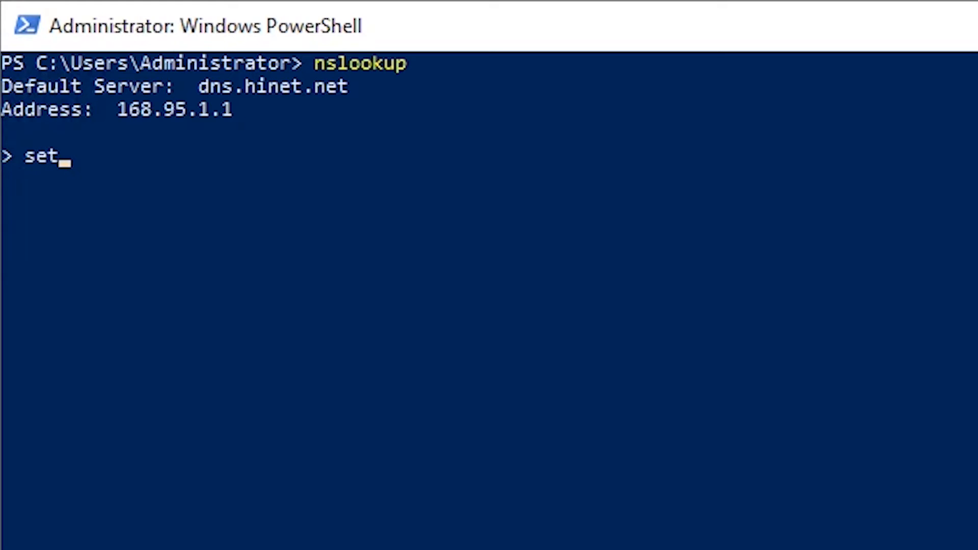
key("Return")
type("thbs.net")
key("Return")
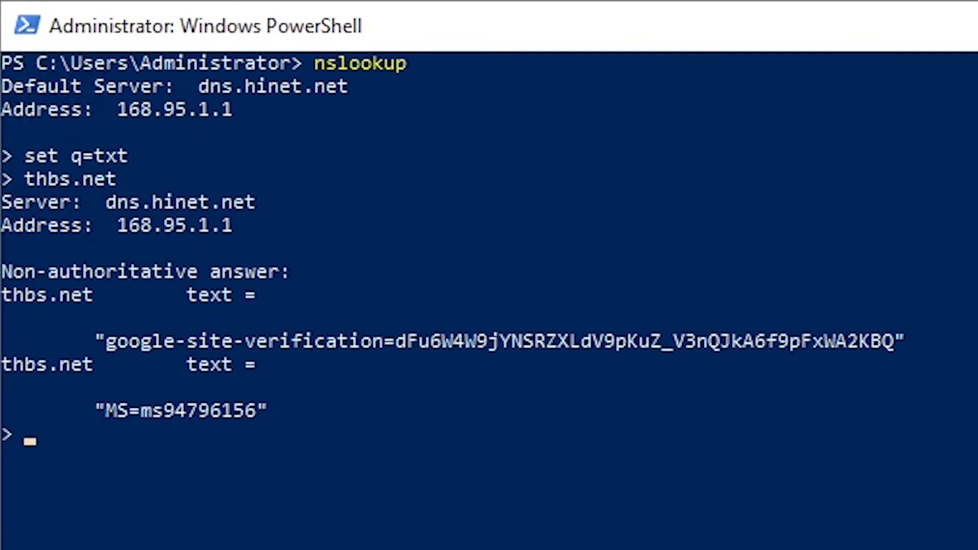
key("alt+Tab")
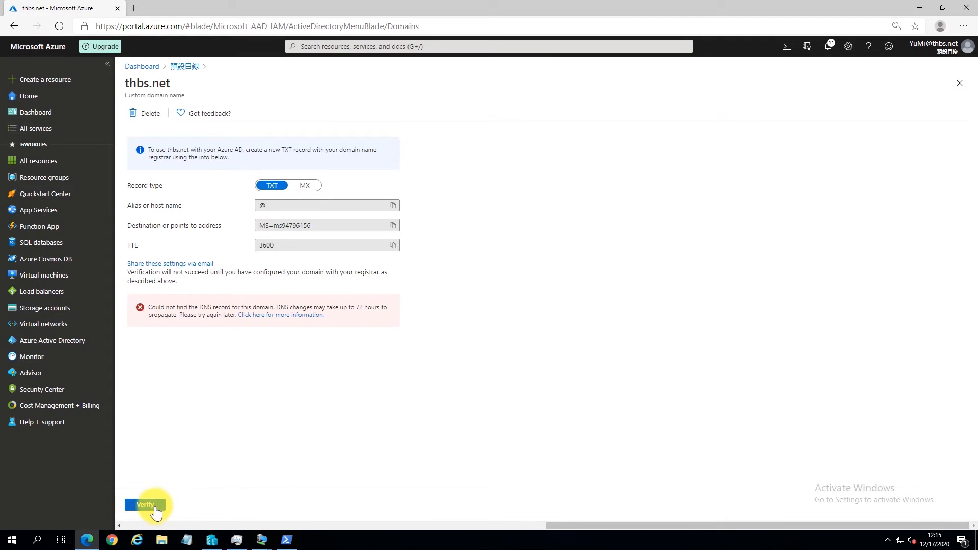
left_click(145, 504)
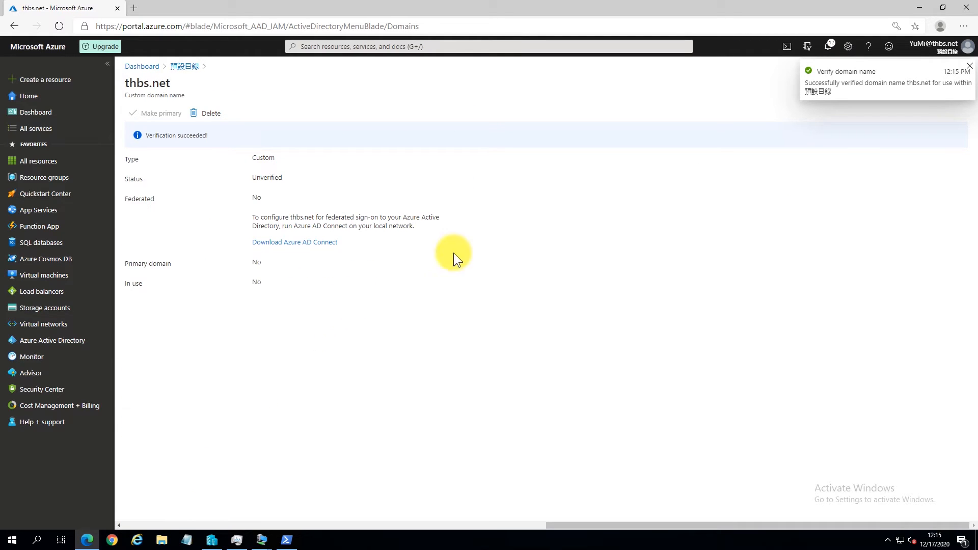
Step: Dismiss the success notice and close the thbs.net blade to show the Verified domain list
left_click(968, 66)
left_click(959, 83)
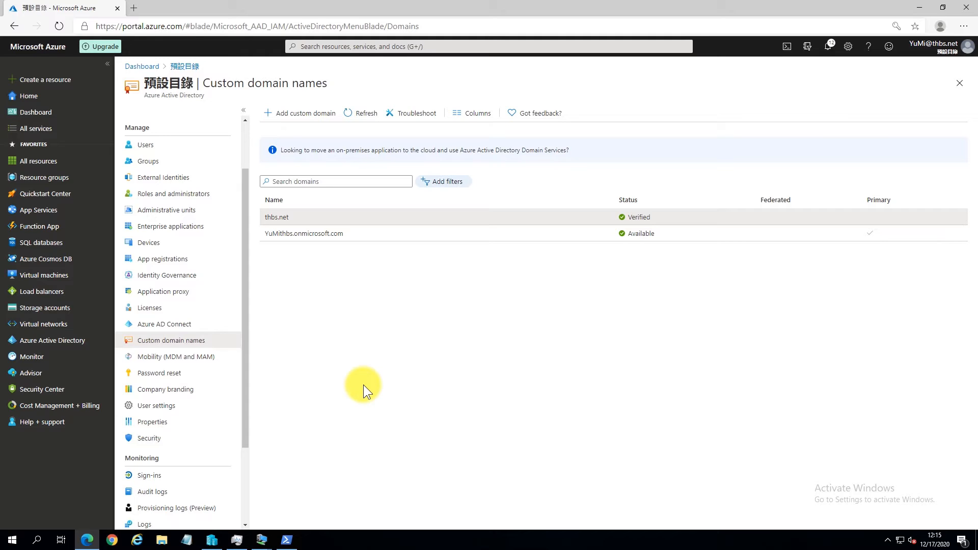
left_click(260, 538)
Step: Step back and forward in Azure AD Connect until thbs.net shows Verified, then continue
left_click(366, 505)
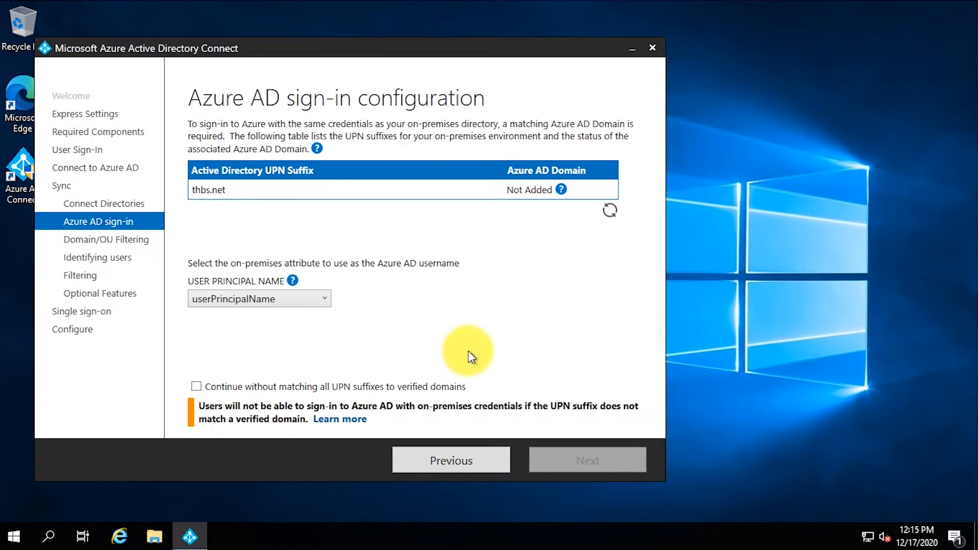
left_click(444, 407)
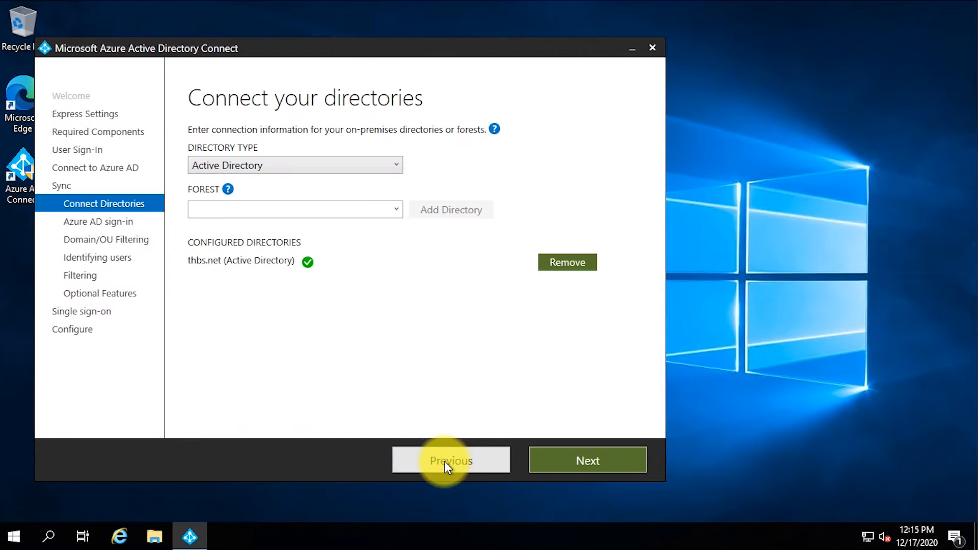
left_click(573, 451)
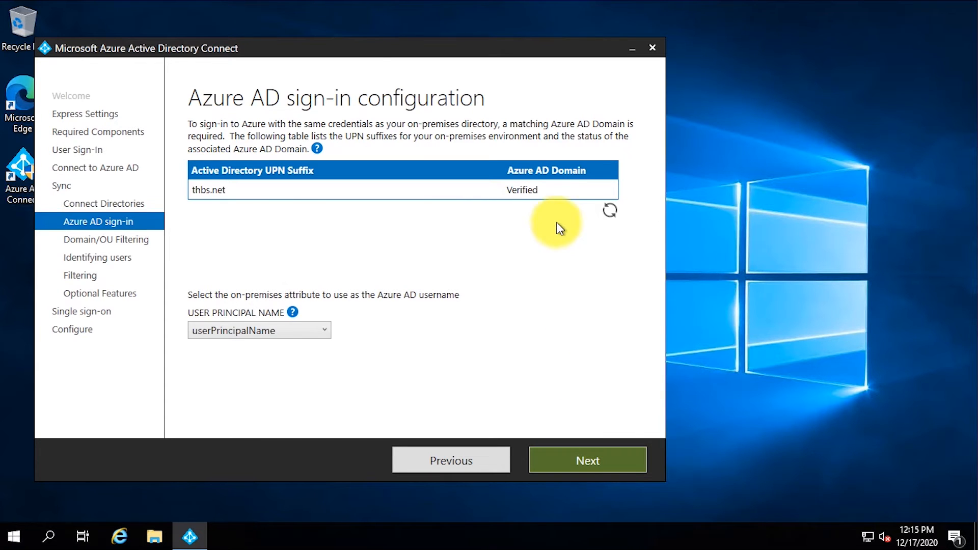
left_click(613, 461)
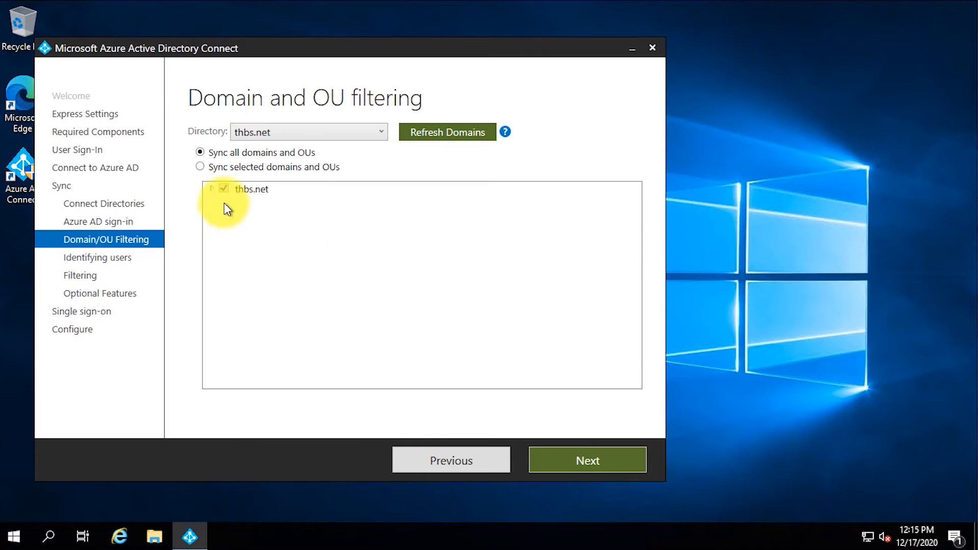
Step: Sync only the Corp OU, with its Azure and Users children, instead of all of thbs.net
left_click(199, 167)
left_click(211, 188)
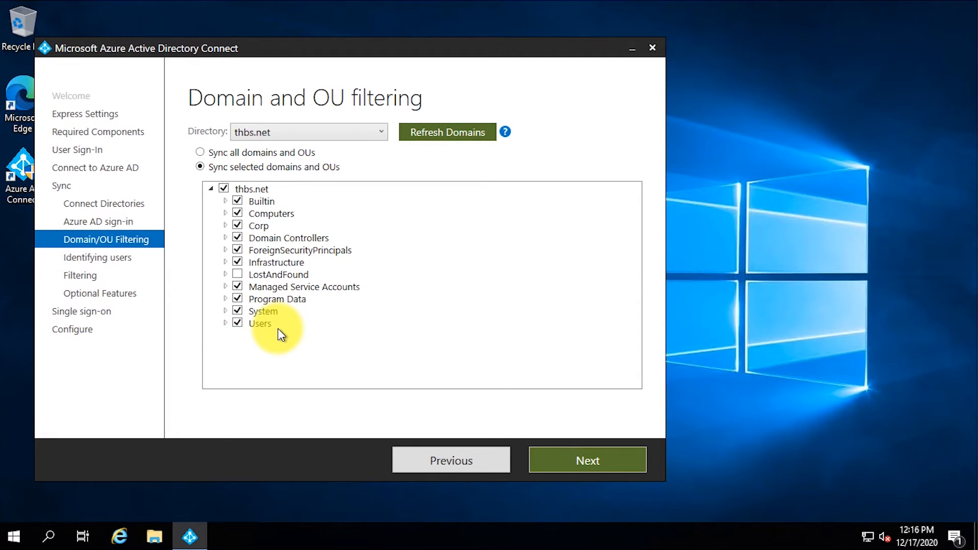
left_click(226, 188)
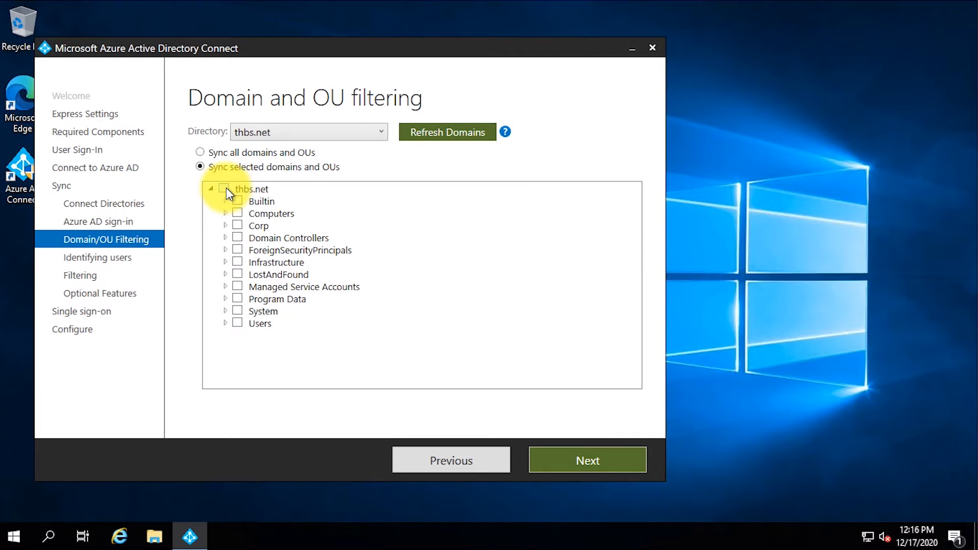
left_click(237, 226)
left_click(225, 226)
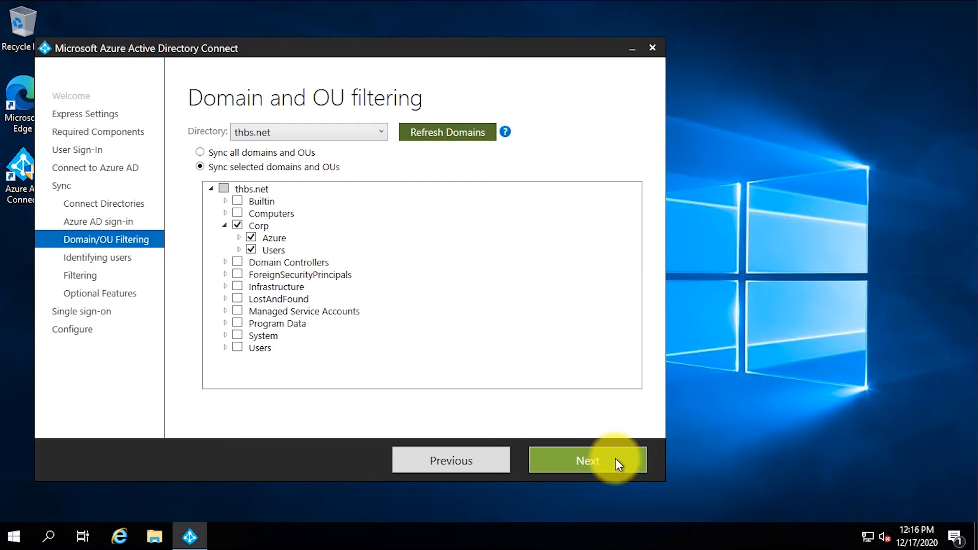
left_click(617, 461)
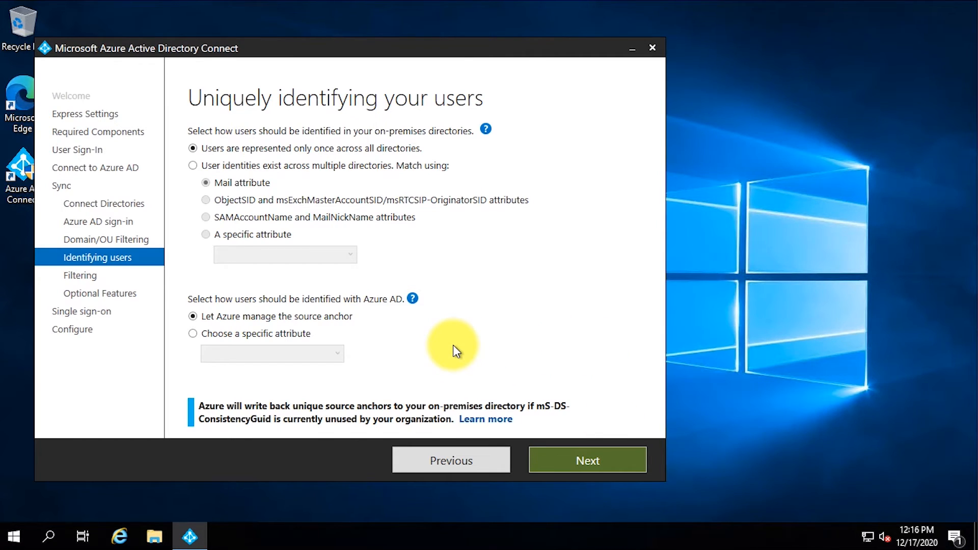
Step: Accept the default user identification and synchronize all users and devices
left_click(594, 460)
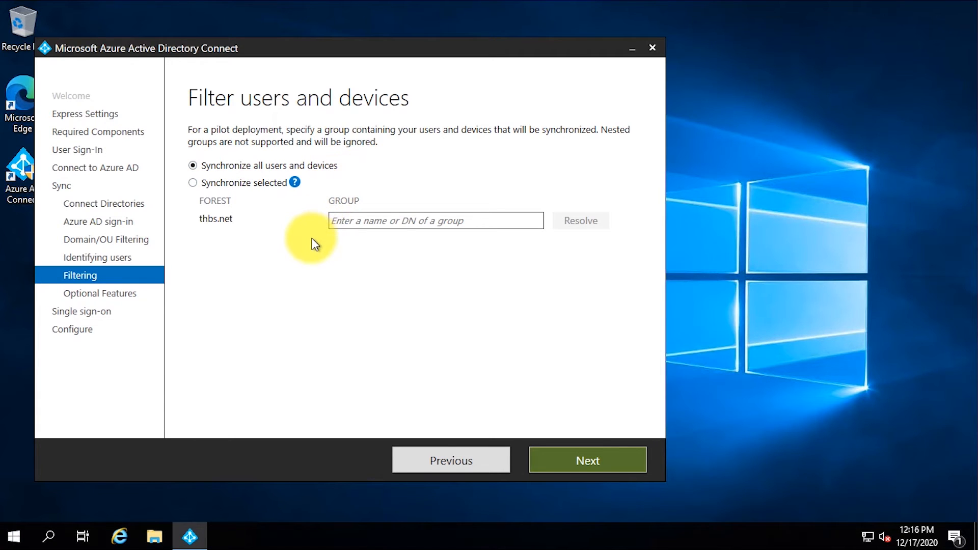
left_click(609, 458)
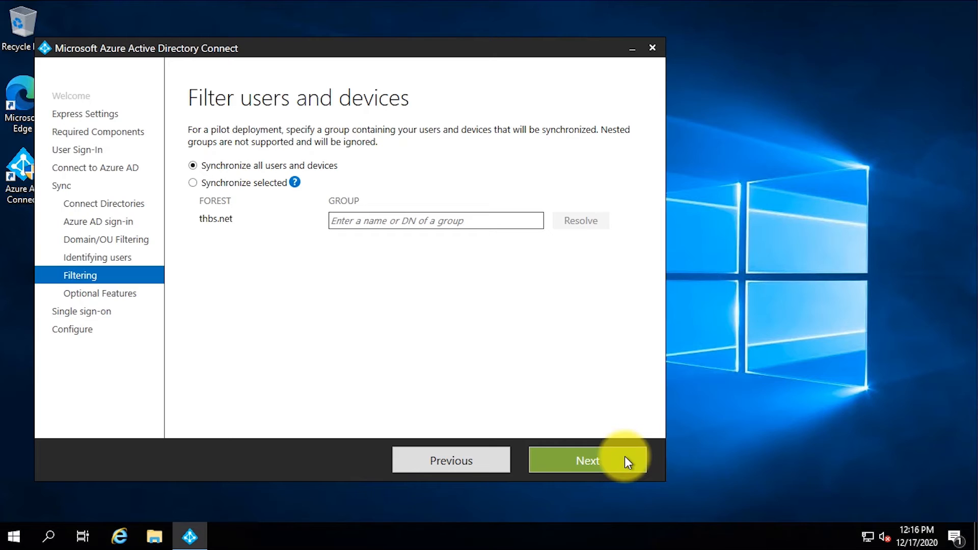
left_click(624, 457)
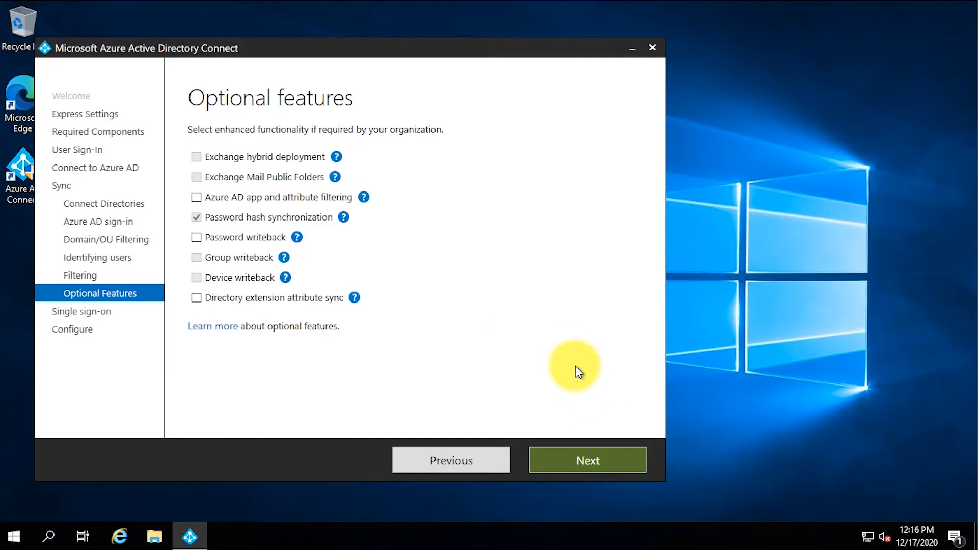
Step: Leave Password hash synchronization as the only optional feature and continue
mouse_move(285, 258)
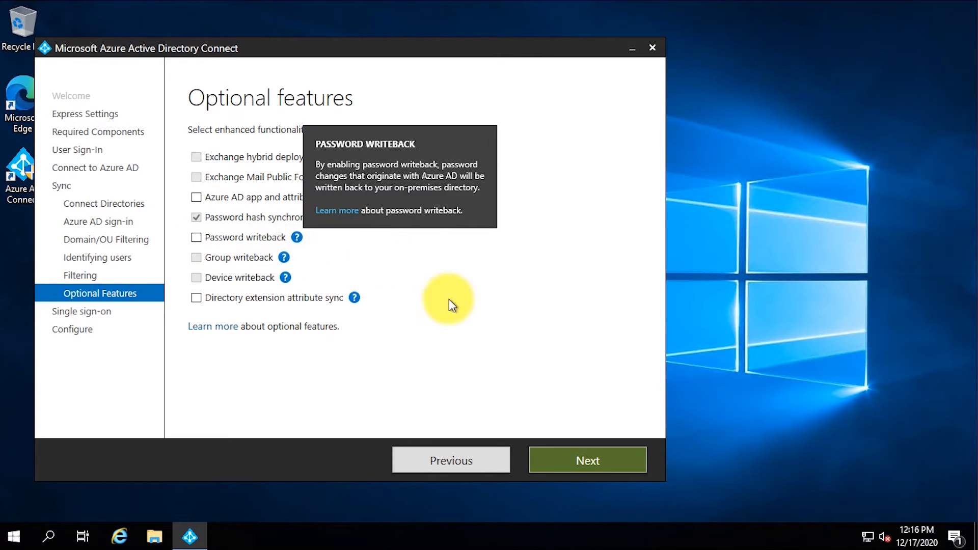
left_click(629, 467)
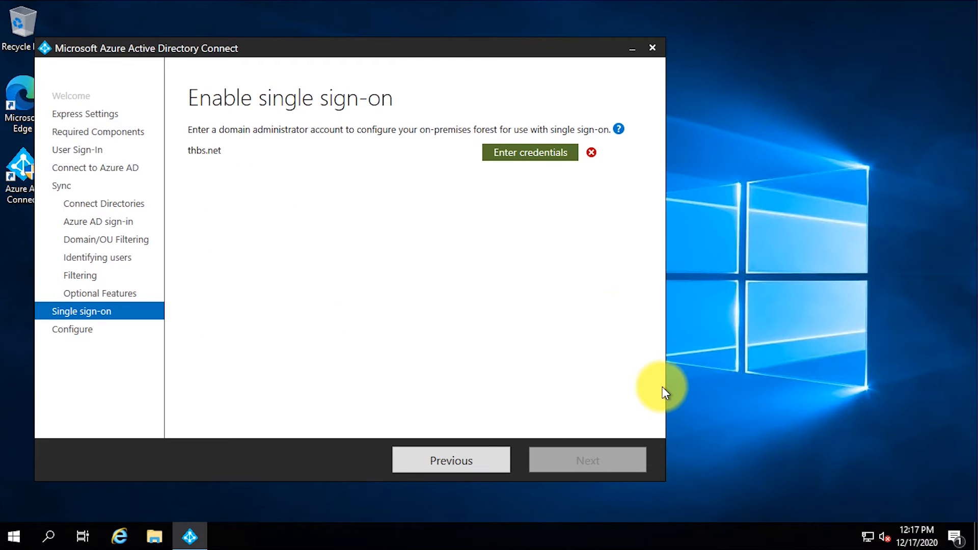
Step: Validate single sign-on with the thbs\administrator domain account, then open the Seamless SSO docs
left_click(564, 154)
left_click(476, 298)
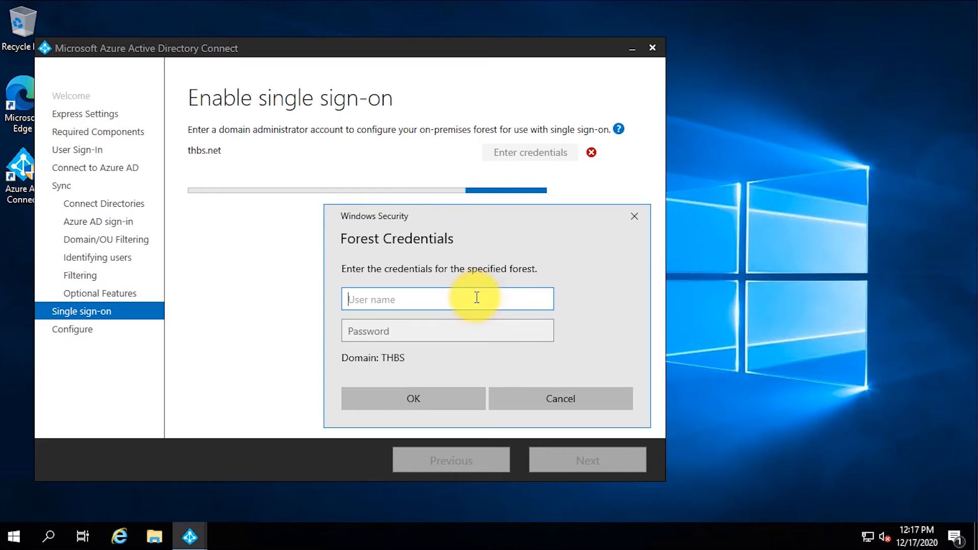
type("thbs\\ad")
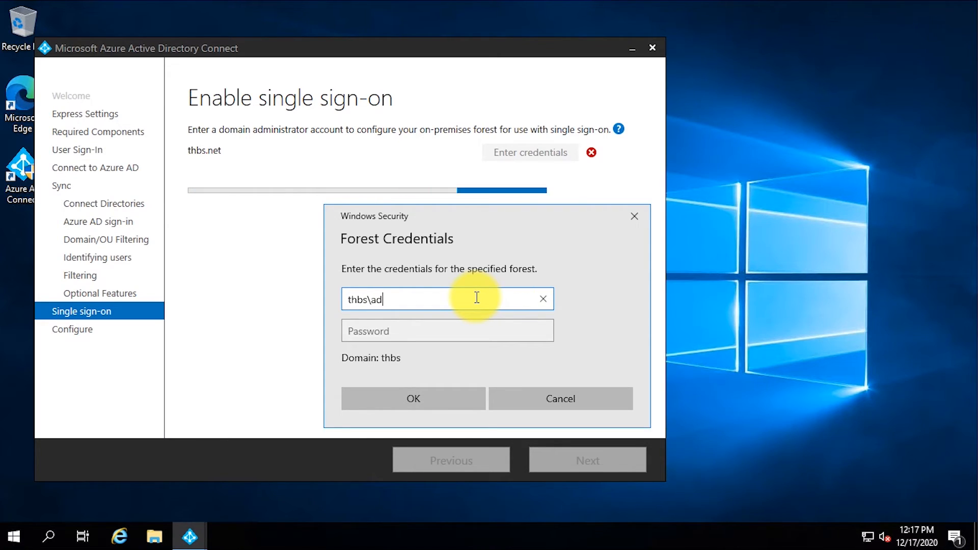
type("ministrator")
key("Tab")
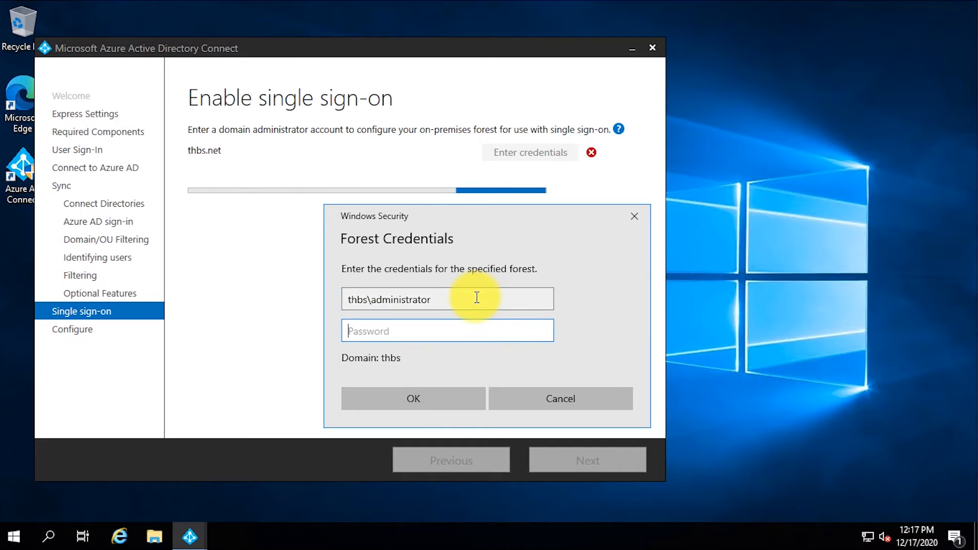
type("••••••••")
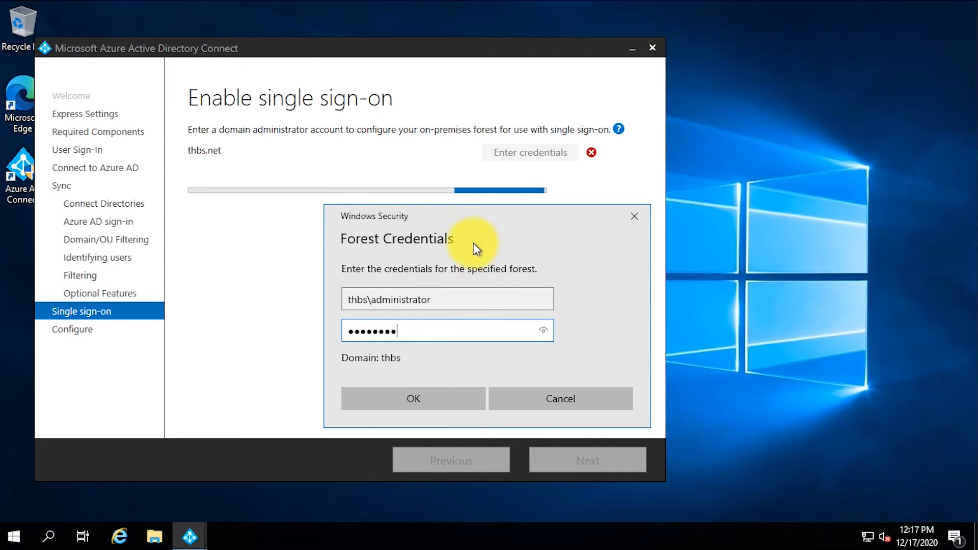
left_click(447, 403)
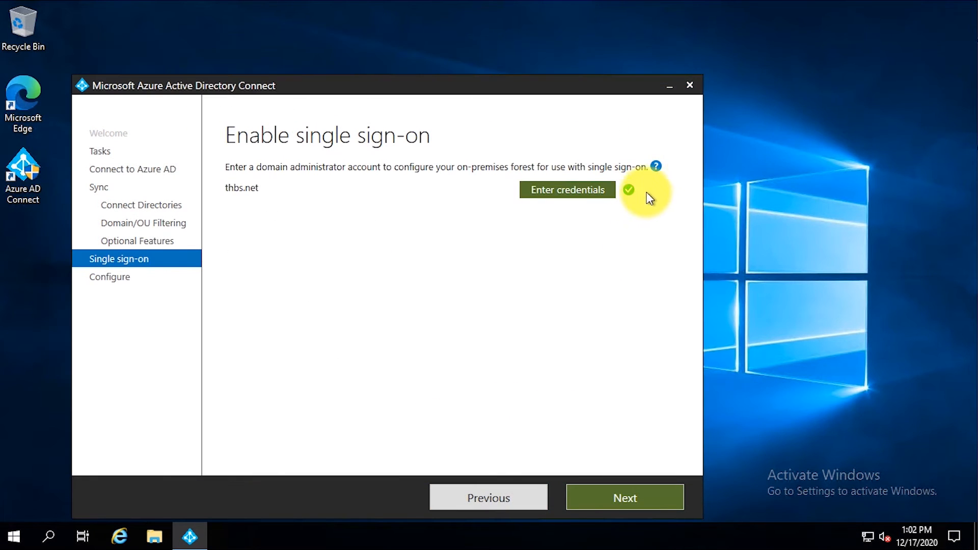
mouse_move(657, 168)
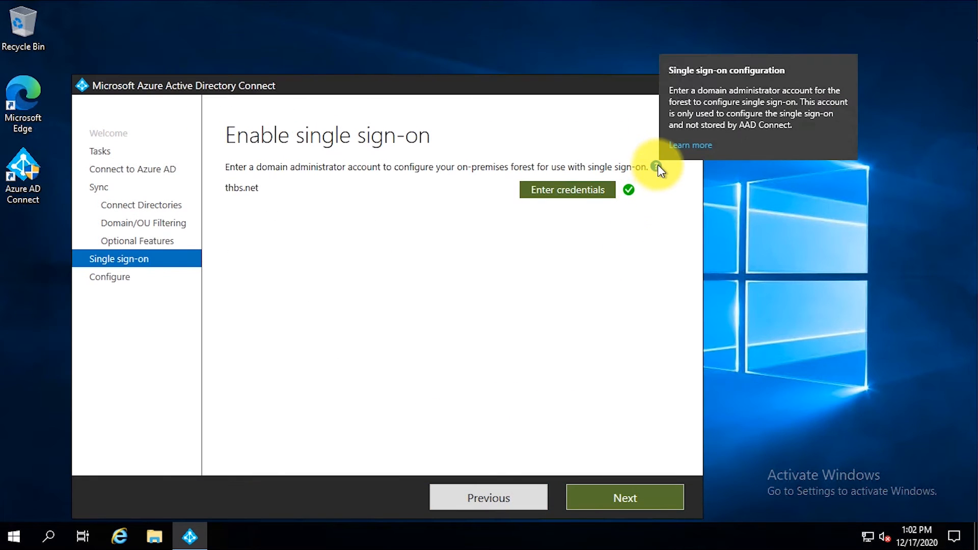
left_click(701, 148)
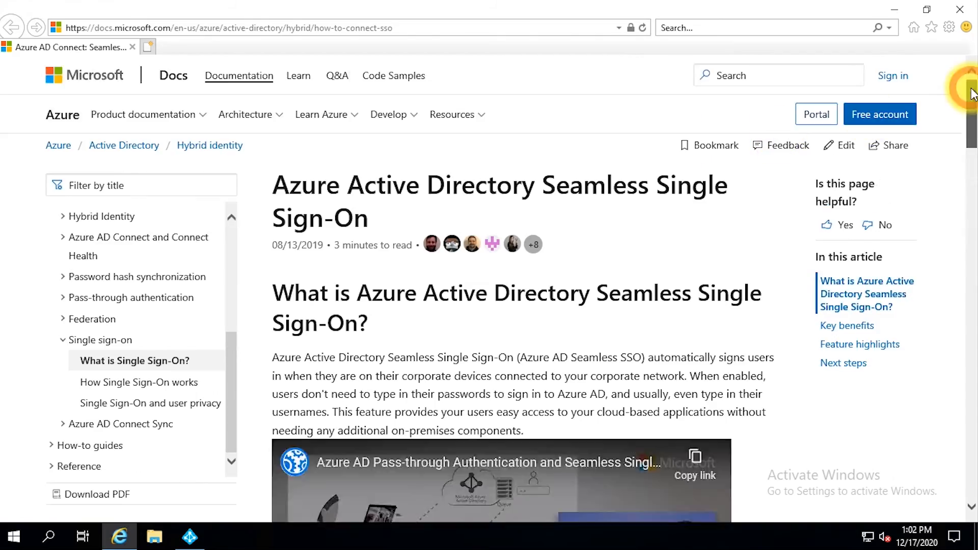
Step: Bring up the Seamless SSO quick-start group policy instructions in the docs
left_click_drag(965, 84, 955, 362)
scroll(394, 270, "down", 5)
left_click(394, 270)
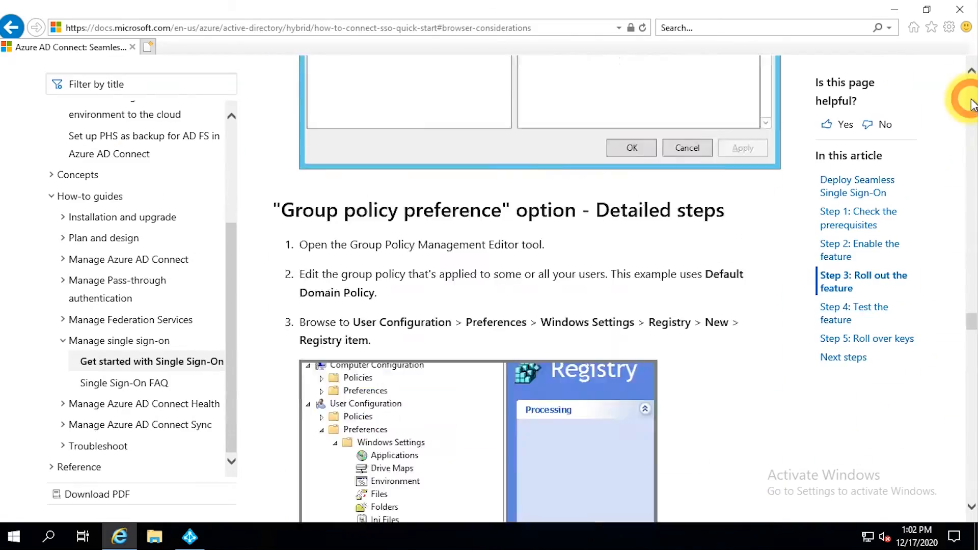
scroll(677, 288, "up", 11)
scroll(676, 288, "down", 2)
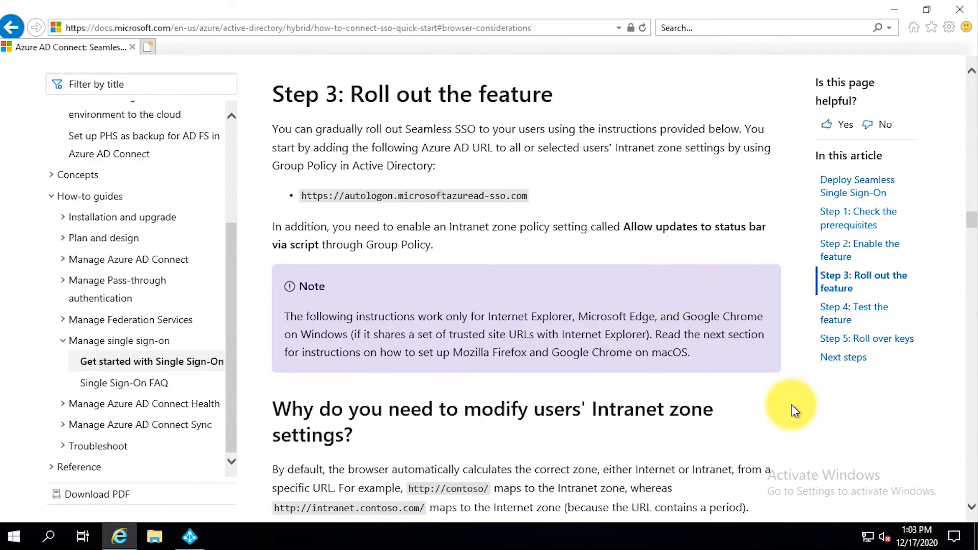
scroll(794, 410, "down", 10)
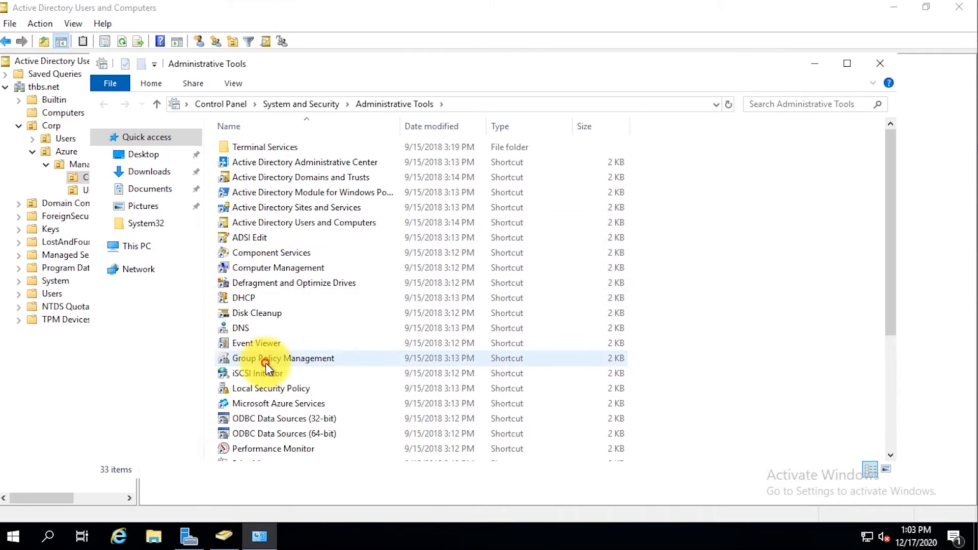
Step: Create a new GPO named 'Azure Seamless SSO' in the thbs.net domain
double_click(257, 359)
left_click(579, 103)
left_click(18, 87)
left_click(32, 100)
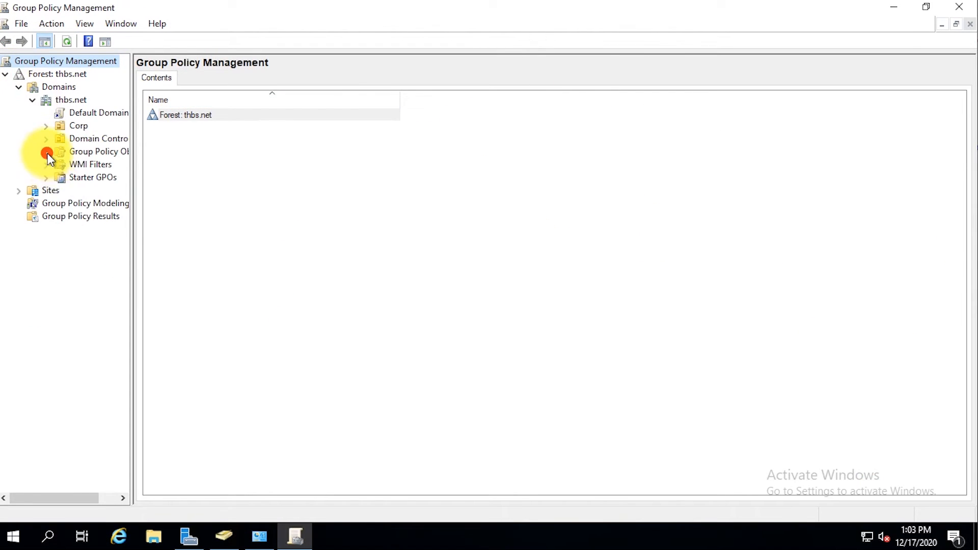
left_click(47, 153)
right_click(118, 153)
left_click(127, 163)
type("Azure ")
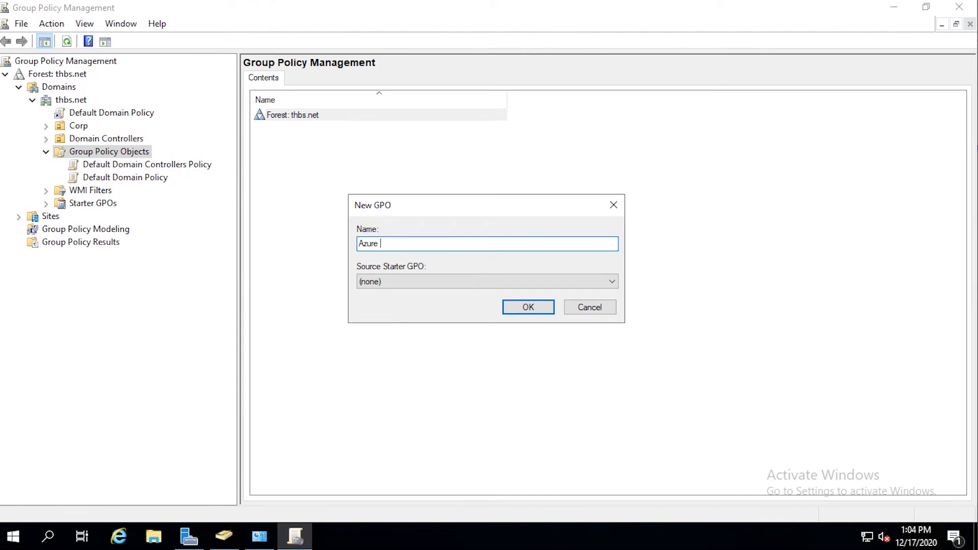
type("Seamless SSO")
key("Return")
Step: Edit the Azure Seamless SSO policy, expanding Administrative Templates > Windows Components
left_click(135, 164)
right_click(135, 163)
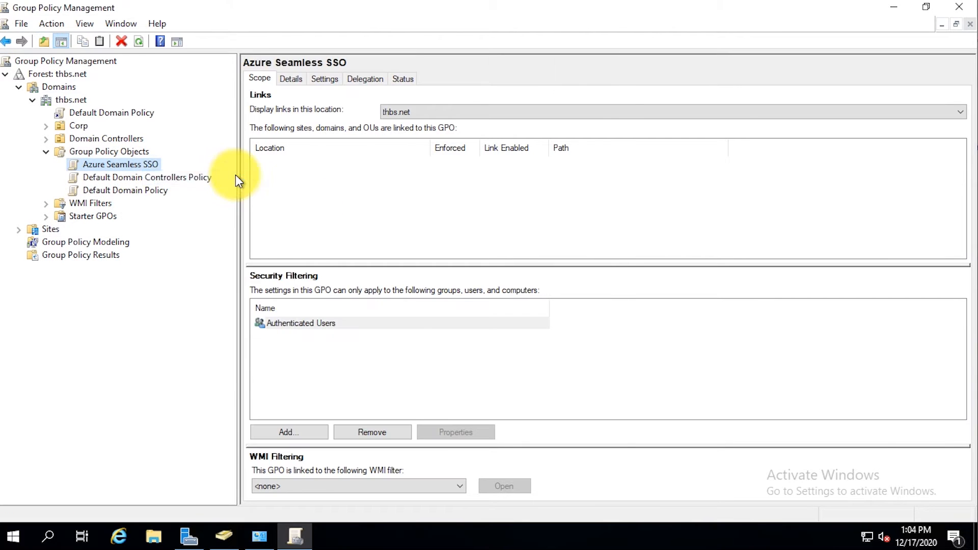
left_click(235, 175)
left_click(575, 65)
left_click(36, 165)
left_click(50, 255)
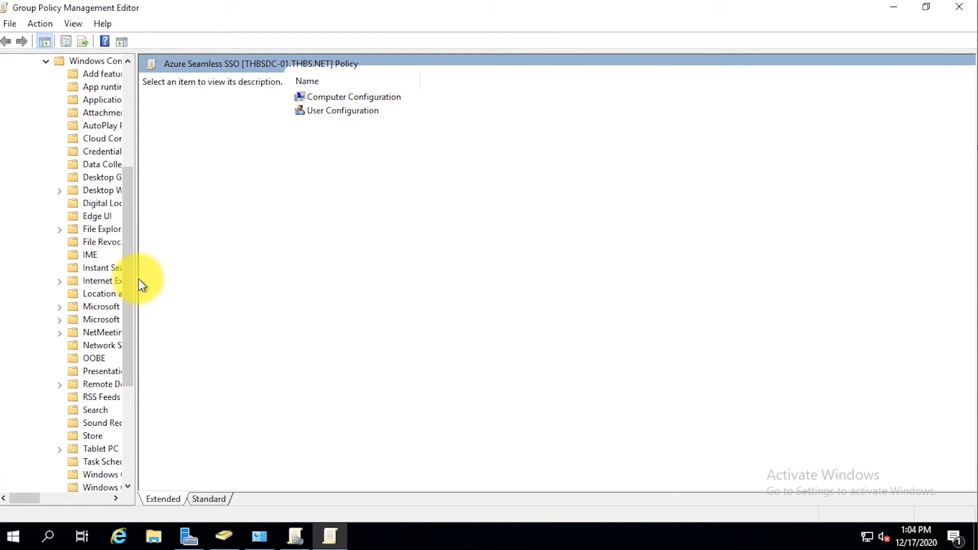
left_click_drag(140, 280, 258, 285)
Step: Navigate to Internet Explorer > Internet Control Panel > Security Page settings
left_click(59, 280)
left_click(72, 371)
left_click(86, 423)
left_click(145, 371)
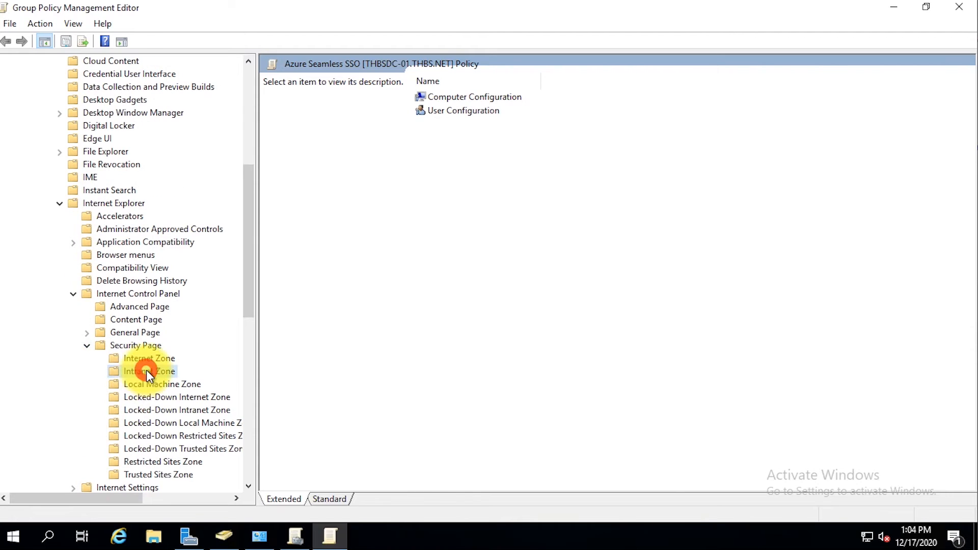
mouse_move(291, 544)
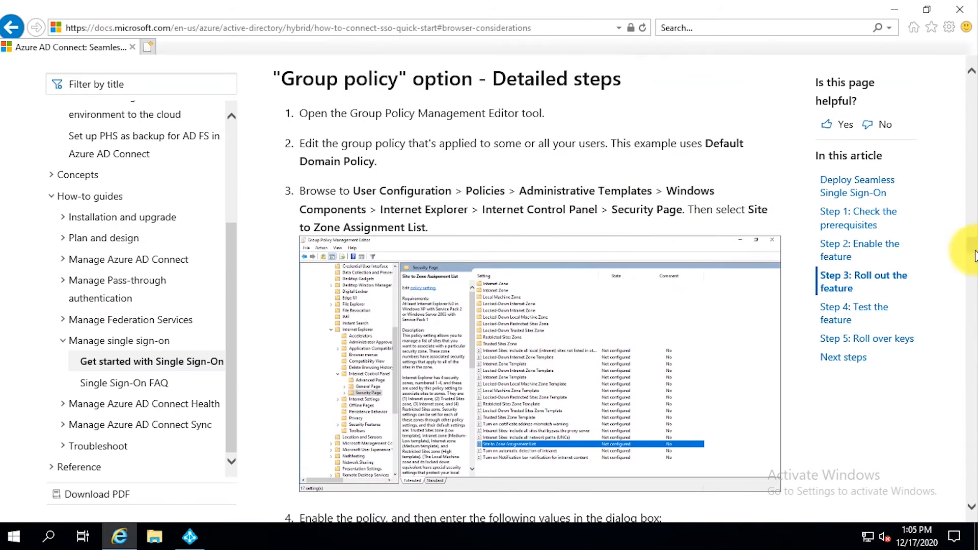
scroll(858, 435, "down", 1)
left_click_drag(500, 169, 746, 152)
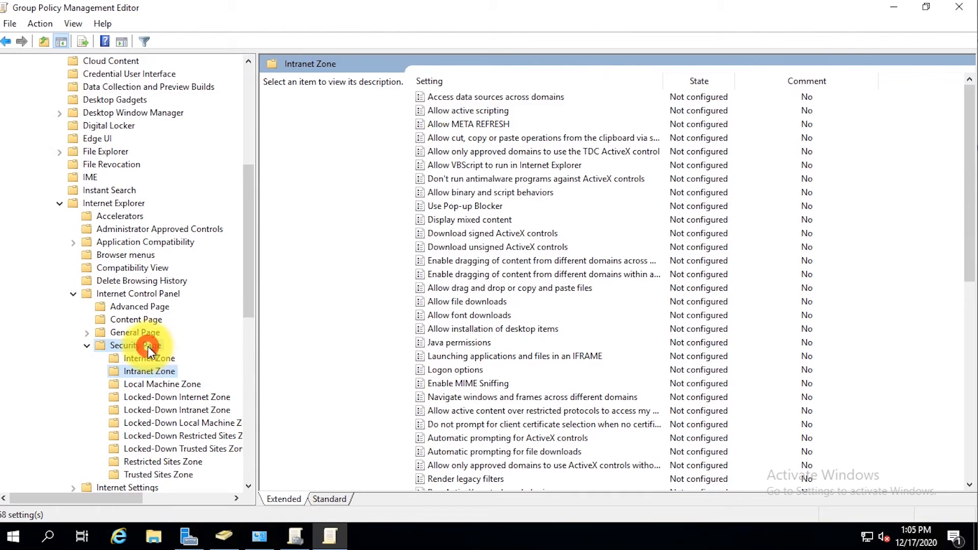
left_click(146, 345)
Step: Enable the Site to Zone Assignment List and add the autologon URL as an entry
double_click(456, 424)
left_click(31, 108)
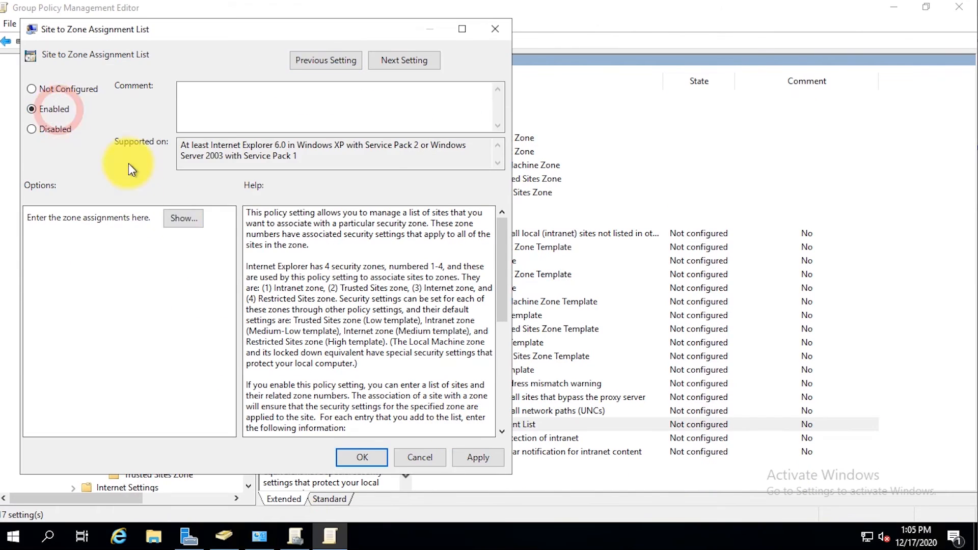
left_click(127, 220)
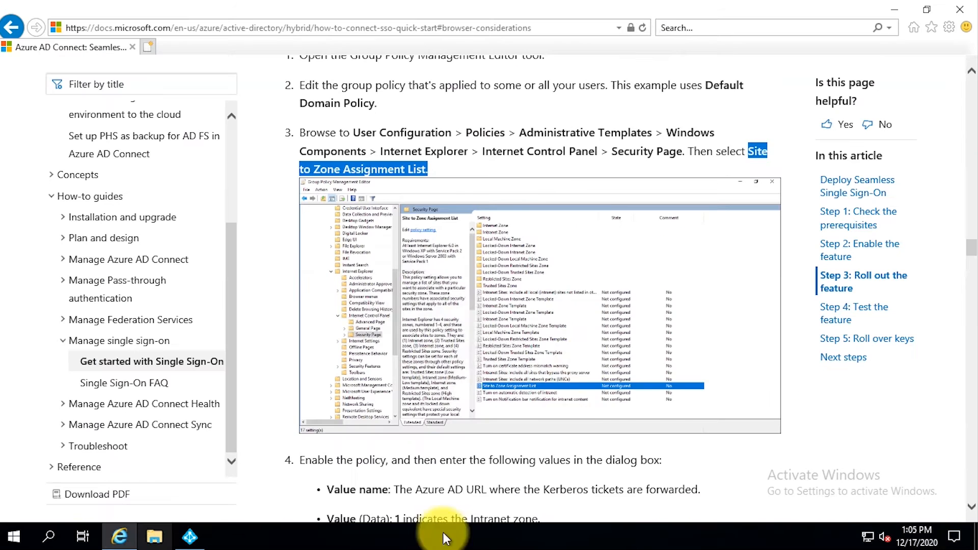
scroll(585, 367, "down", 5)
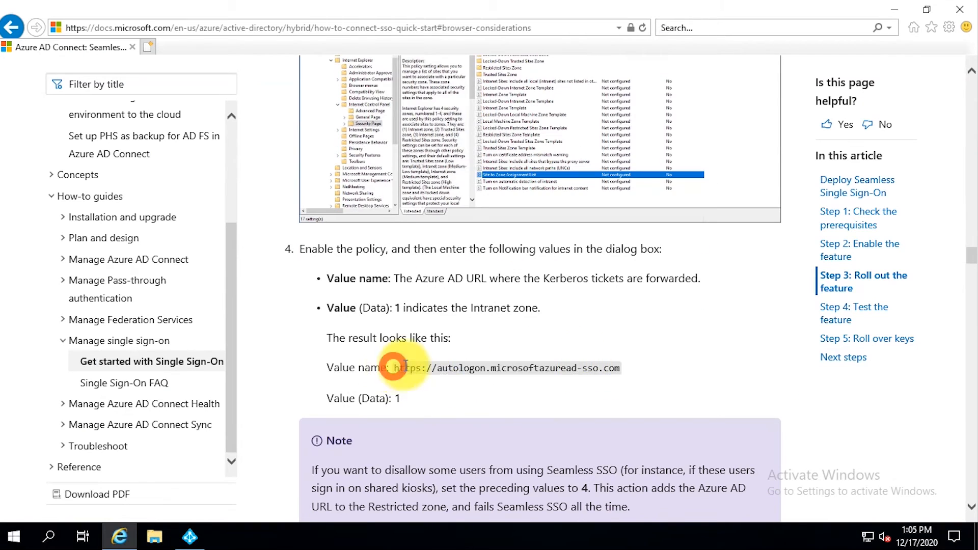
left_click_drag(395, 368, 616, 374)
right_click(616, 374)
left_click(654, 227)
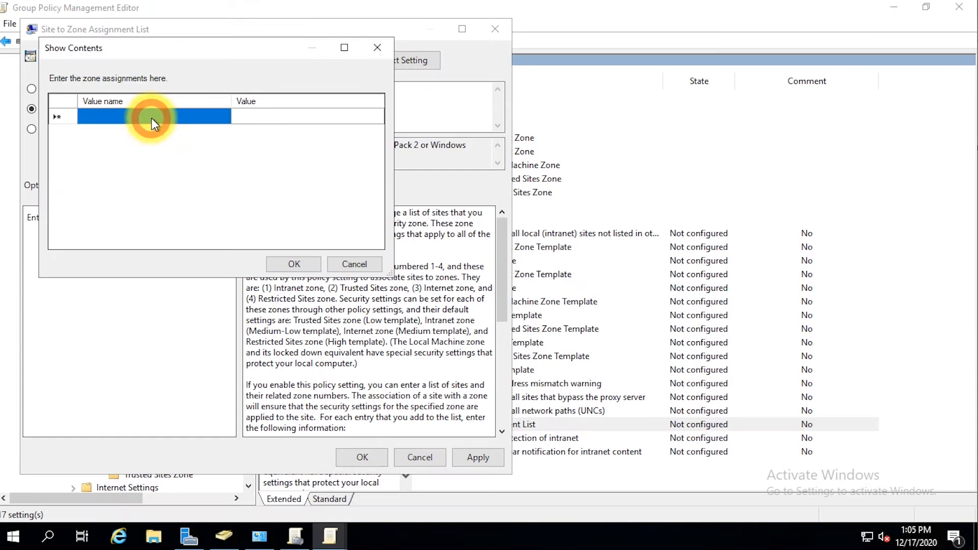
key("ctrl+v")
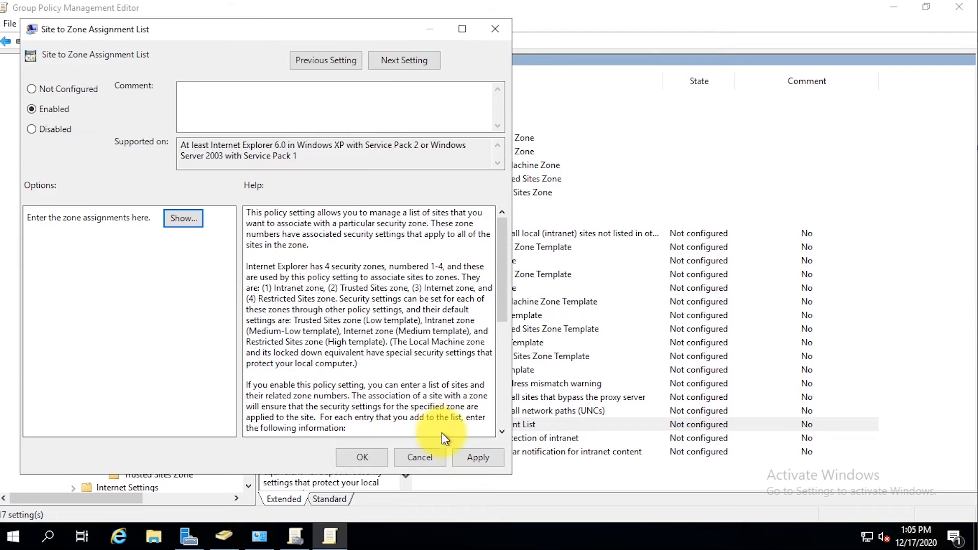
left_click(362, 457)
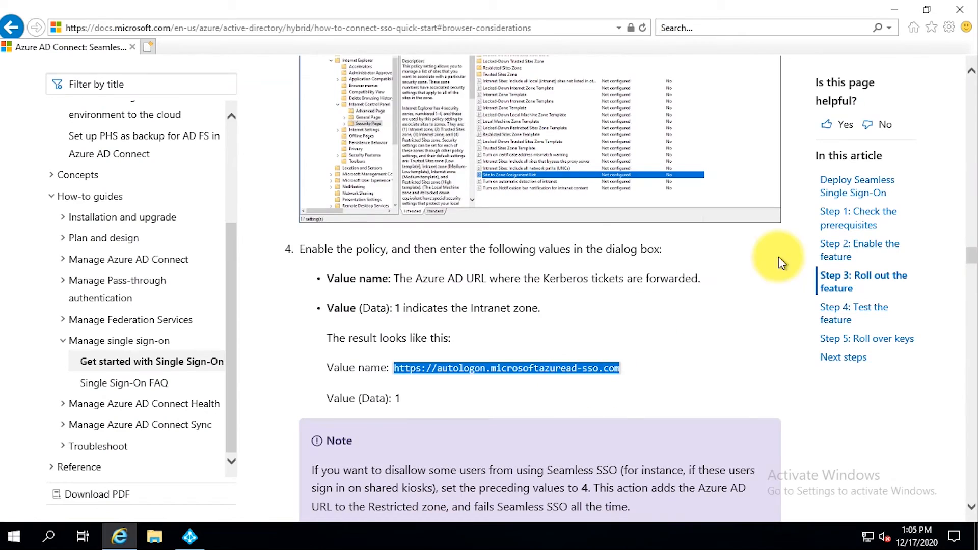
Step: Open the Intranet Zone's 'Allow updates to status bar via script' setting
scroll(778, 257, "down", 10)
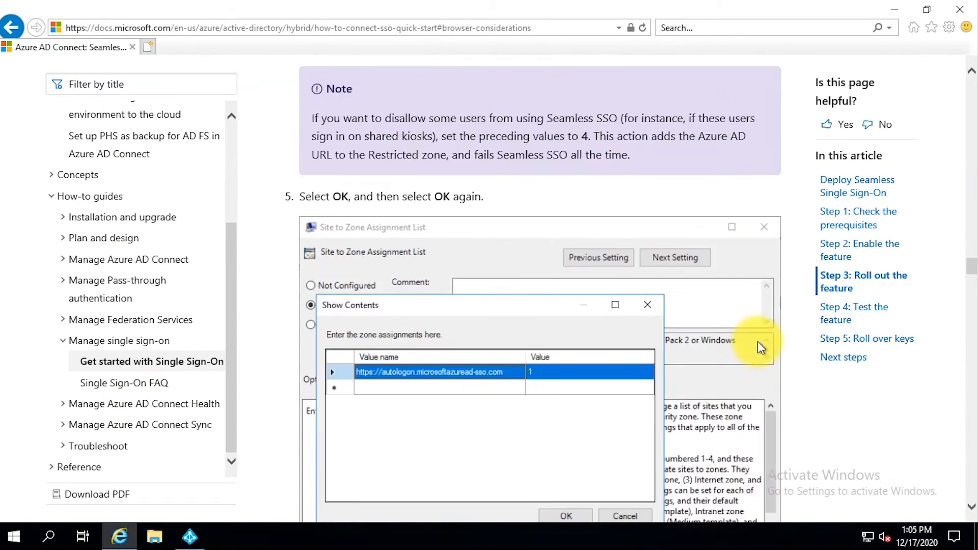
scroll(755, 343, "down", 4)
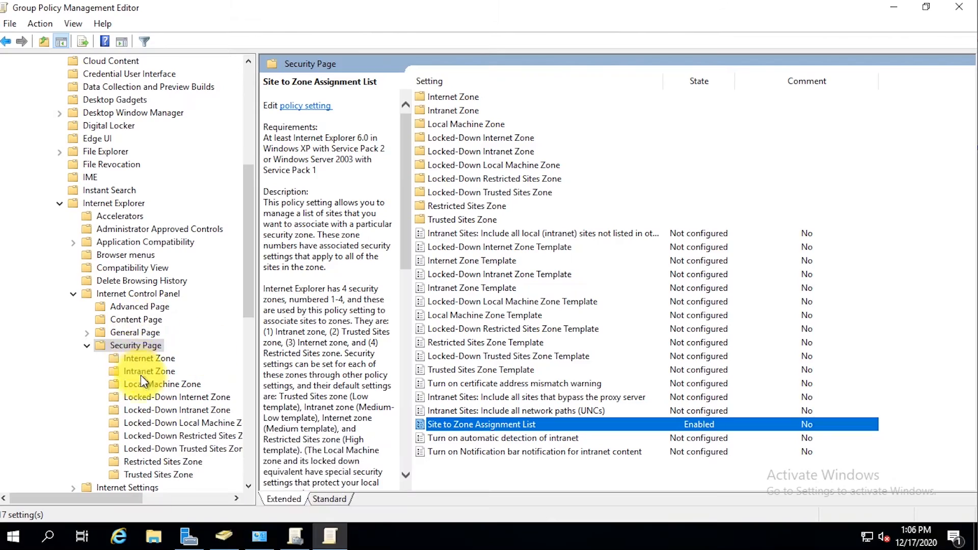
left_click(140, 375)
scroll(880, 270, "down", 5)
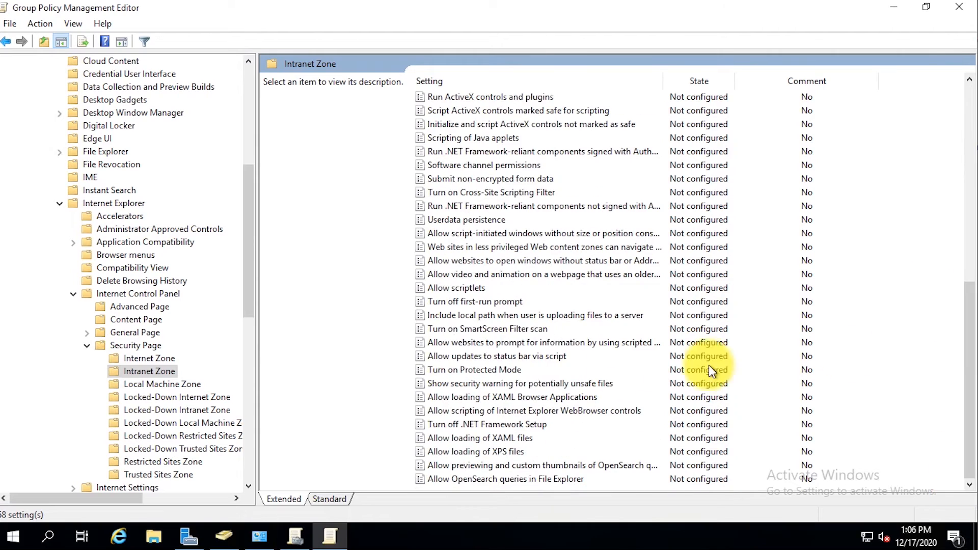
double_click(708, 356)
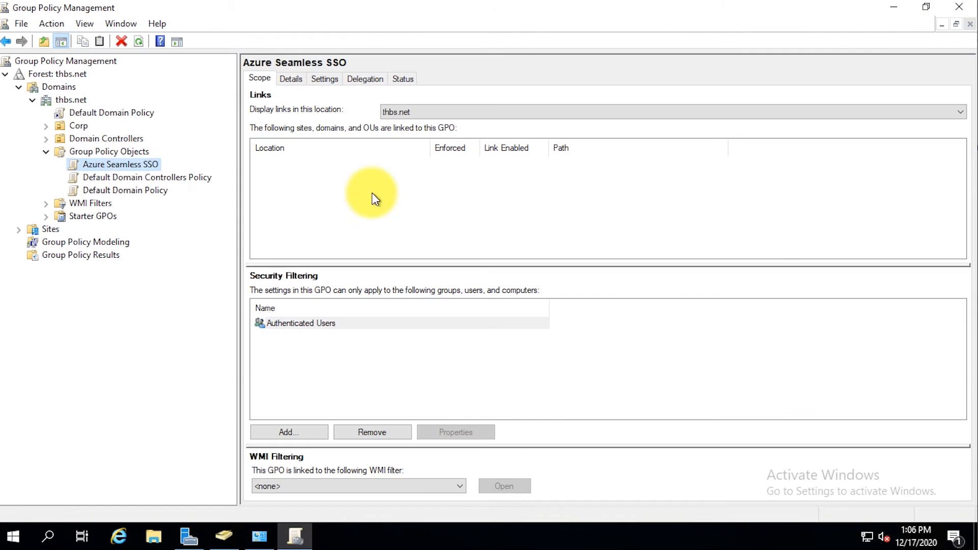
Step: Link the Azure Seamless SSO policy to the Corp OU and confirm the link
left_click_drag(84, 128, 77, 126)
left_click(532, 297)
left_click(46, 125)
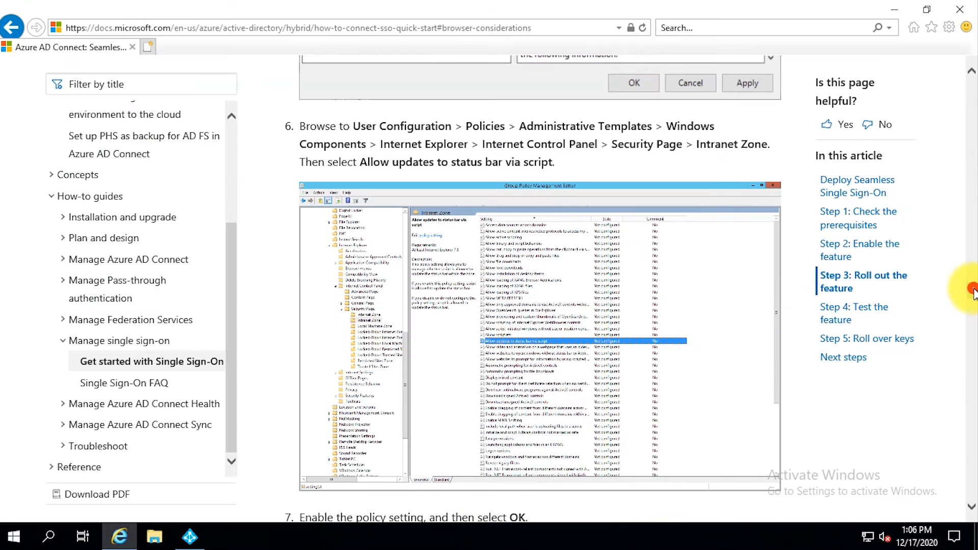
left_click_drag(973, 291, 971, 323)
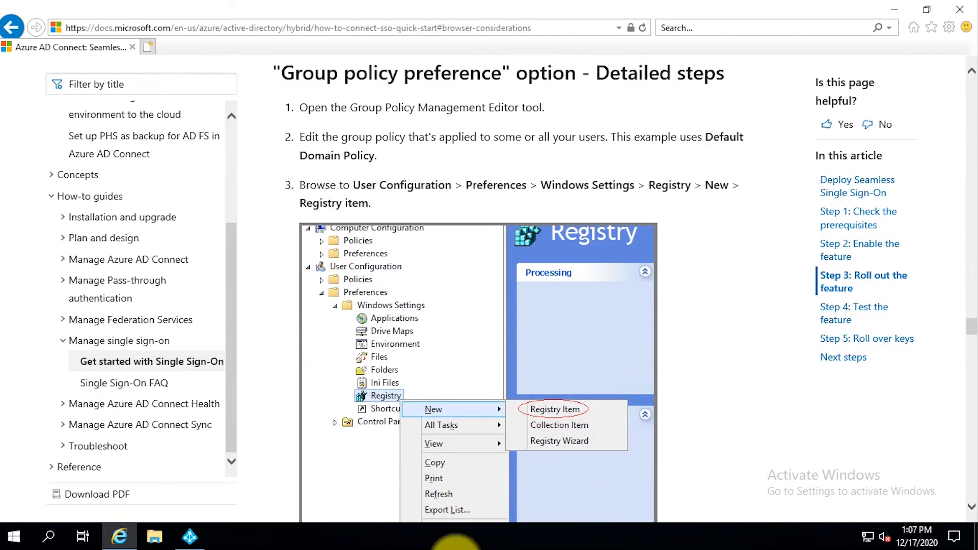
Step: Add a registry collection named 'Azure Seamless SSO' under User Configuration preferences
mouse_move(190, 539)
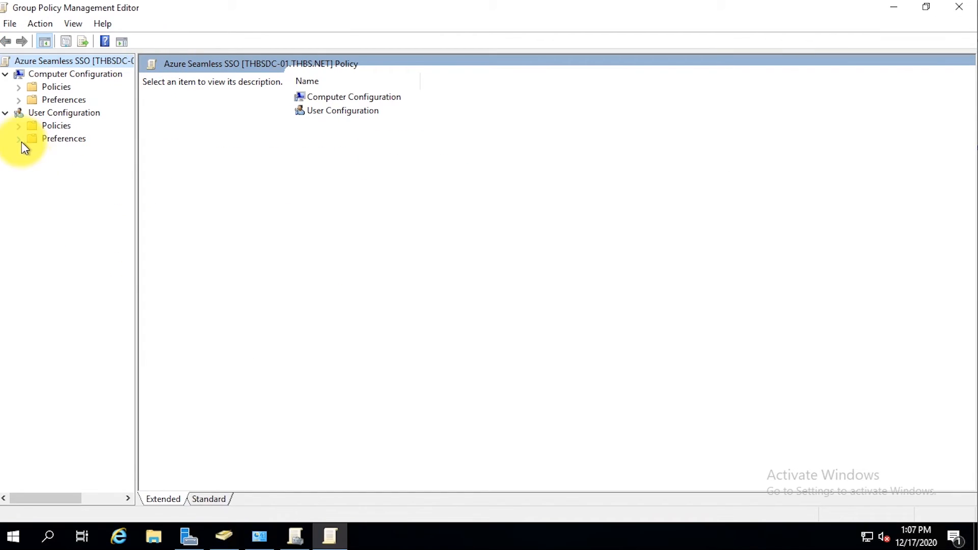
left_click(19, 139)
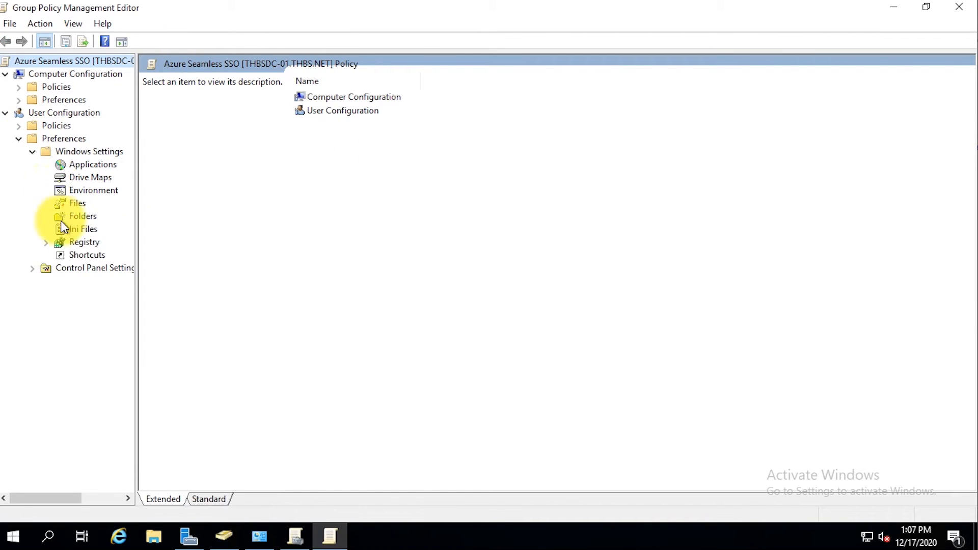
left_click(82, 242)
right_click(82, 248)
left_click(230, 270)
type("Seamless SSO")
key("Return")
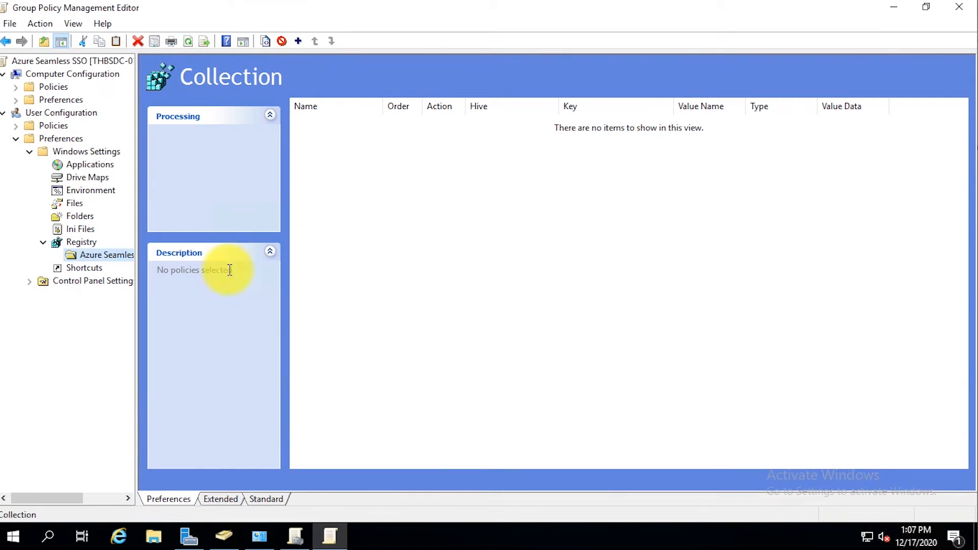
Step: Start a new registry item and paste the autologon key path copied from the docs
right_click(395, 256)
mouse_move(448, 263)
left_click(531, 262)
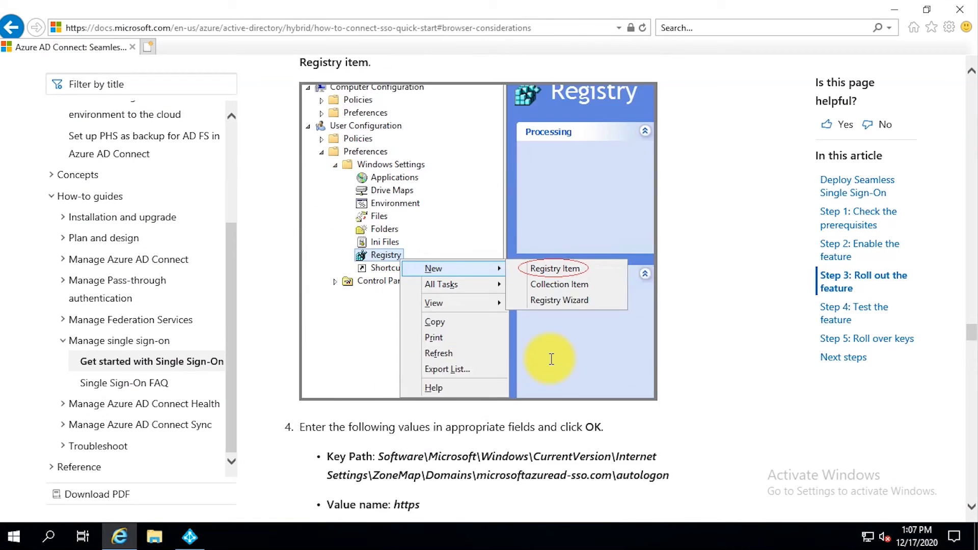
scroll(552, 359, "down", 3)
left_click_drag(378, 246, 665, 262)
right_click(657, 263)
left_click(679, 289)
left_click(171, 549)
key("ctrl+v")
Step: Save the item as value https, REG_DWORD, data 1; advance the sync wizard to Ready to configure
left_click(450, 256)
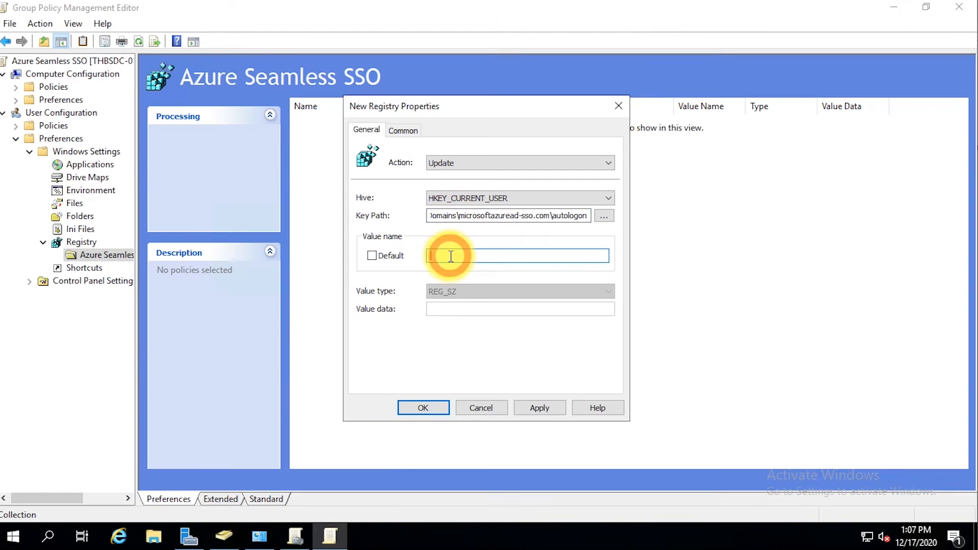
type("https")
left_click(459, 291)
left_click(460, 315)
left_click(460, 310)
type("1")
left_click(428, 408)
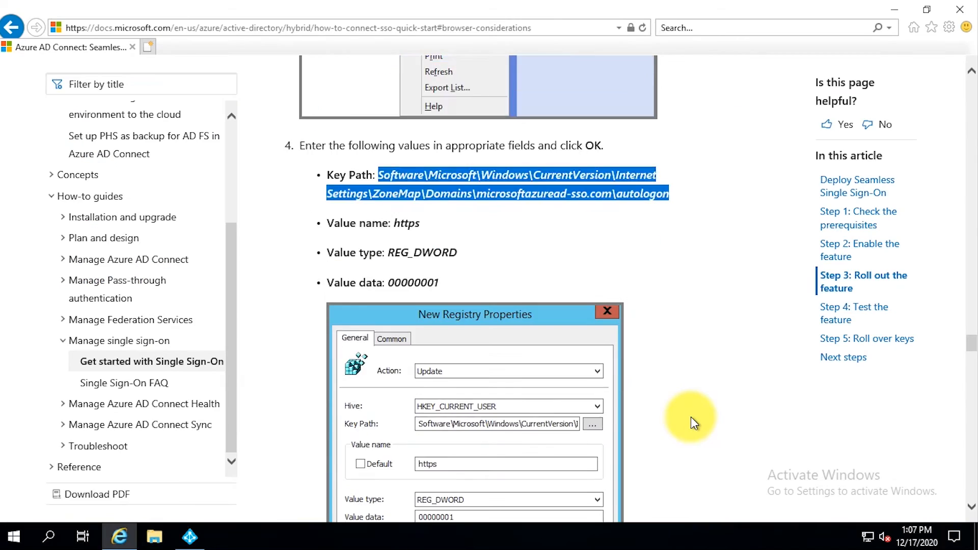
scroll(691, 416, "down", 5)
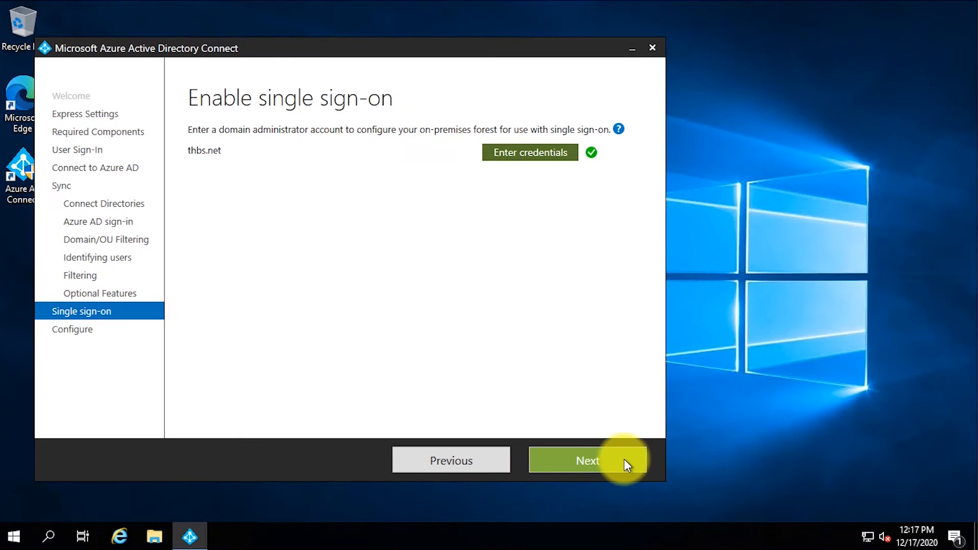
left_click(624, 459)
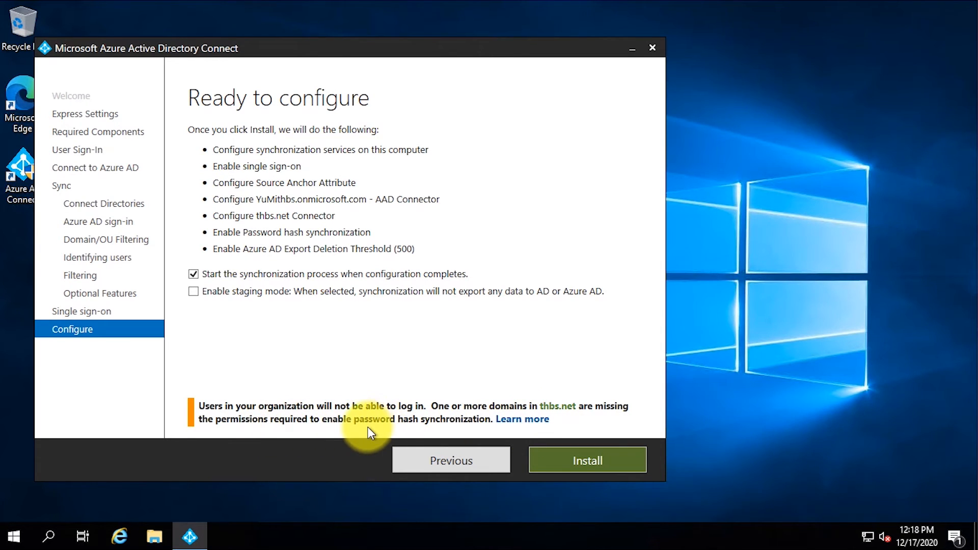
Step: Install the RSAT AD tools in an administrator PowerShell, using the command from the connector permissions article
left_click(525, 420)
left_click(580, 35)
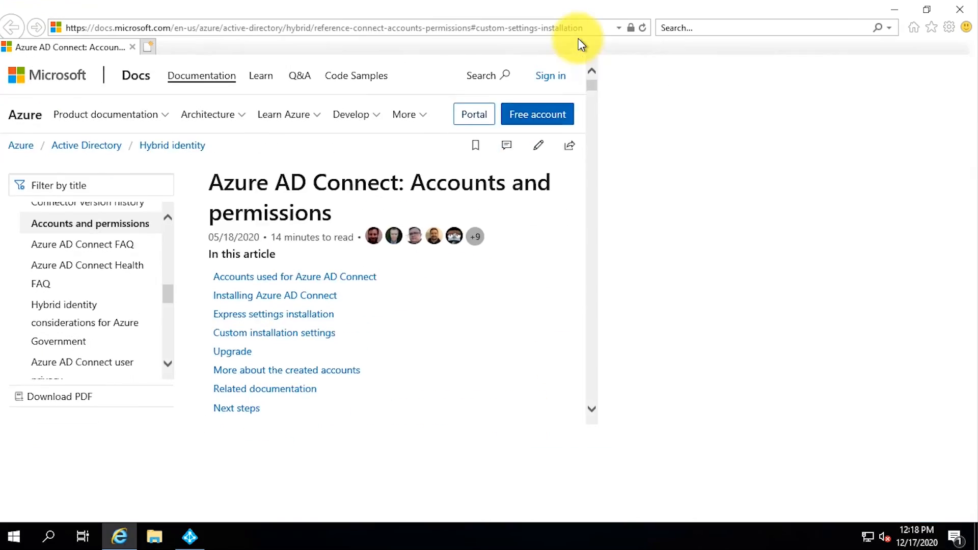
left_click_drag(960, 87, 963, 293)
left_click(674, 135)
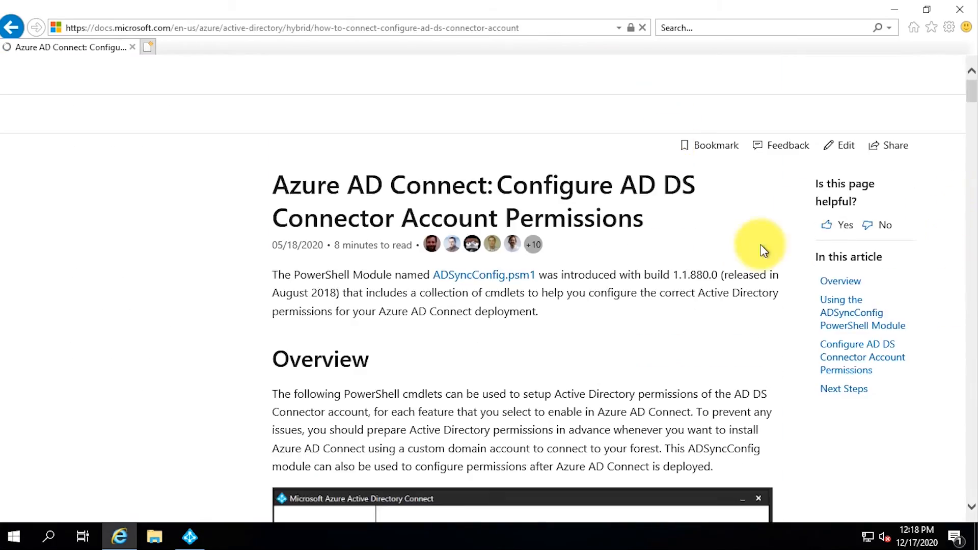
left_click_drag(962, 82, 962, 169)
left_click_drag(526, 225, 283, 209)
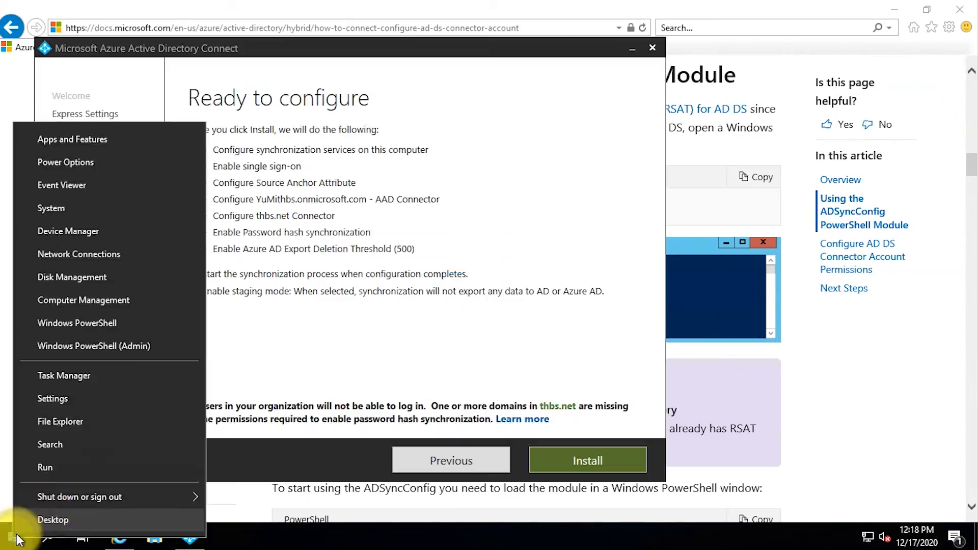
left_click(113, 350)
left_click(410, 356)
right_click(371, 84)
key("Return")
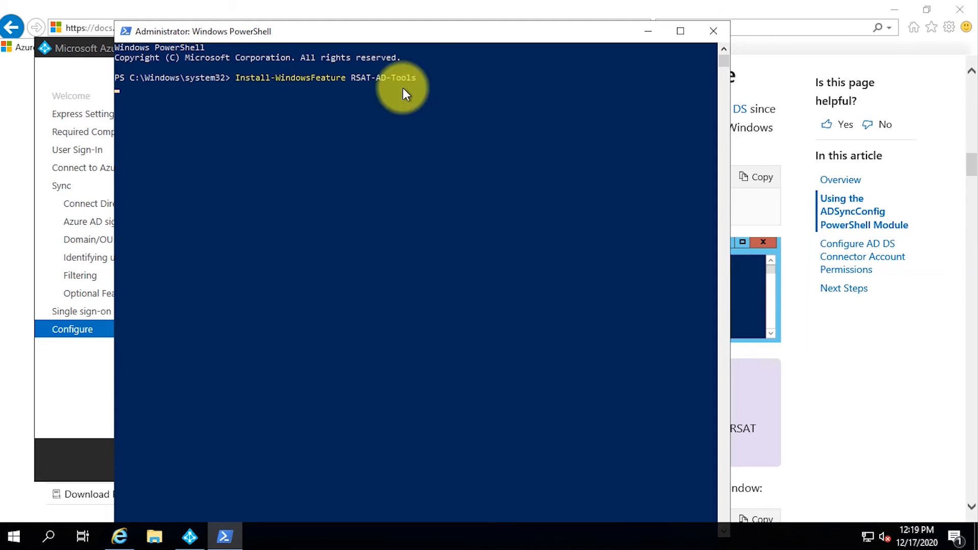
left_click_drag(420, 22, 442, 37)
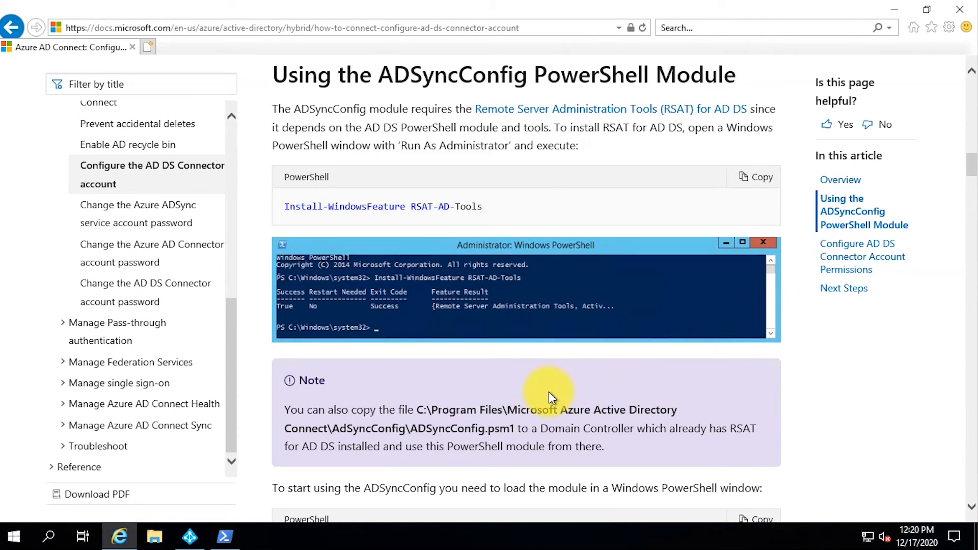
Step: Import the ADSyncConfig module and list its cmdlets with Get-Command
scroll(549, 392, "down", 5)
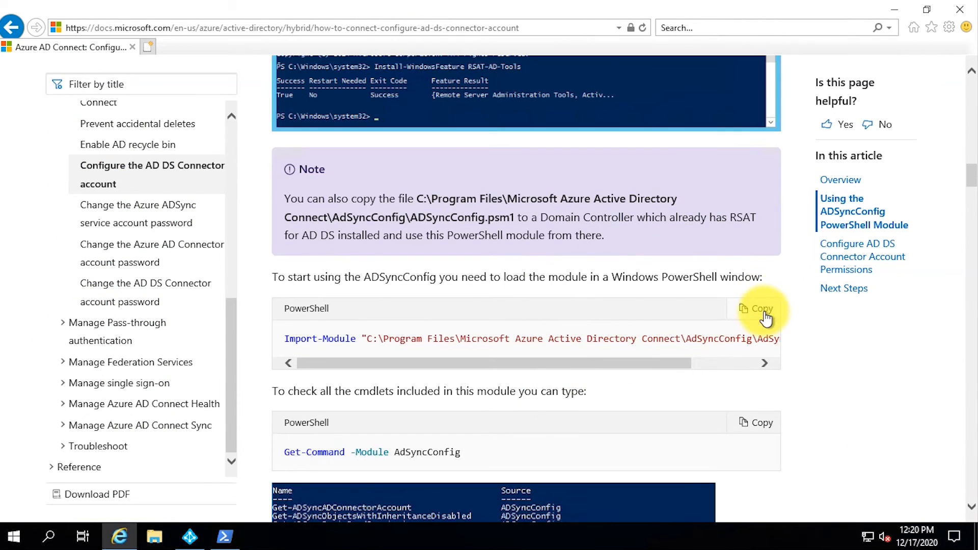
left_click(759, 309)
left_click(542, 306)
left_click(226, 536)
right_click(384, 305)
key("Return")
left_click(861, 400)
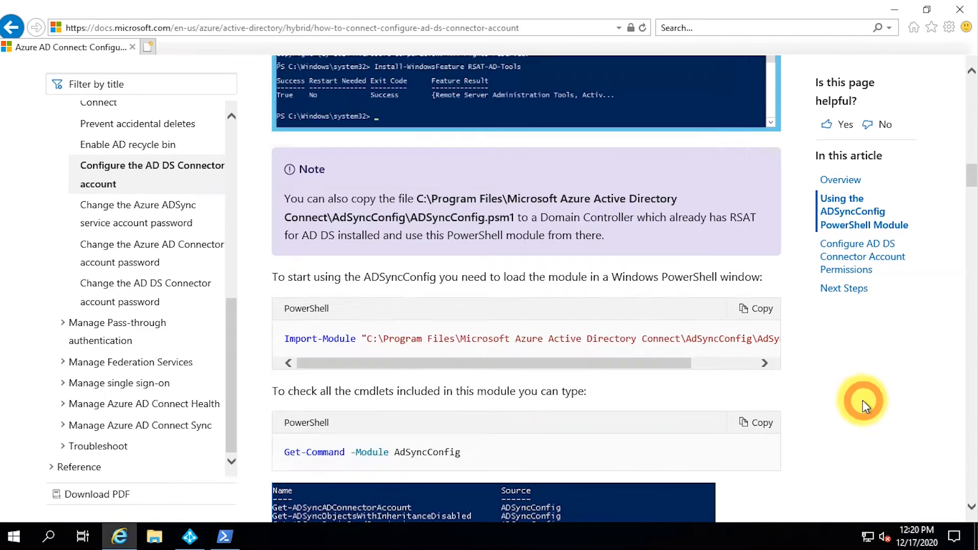
scroll(862, 400, "down", 3)
left_click(761, 285)
left_click(226, 536)
right_click(368, 369)
key("Return")
left_click(775, 463)
scroll(775, 463, "down", 7)
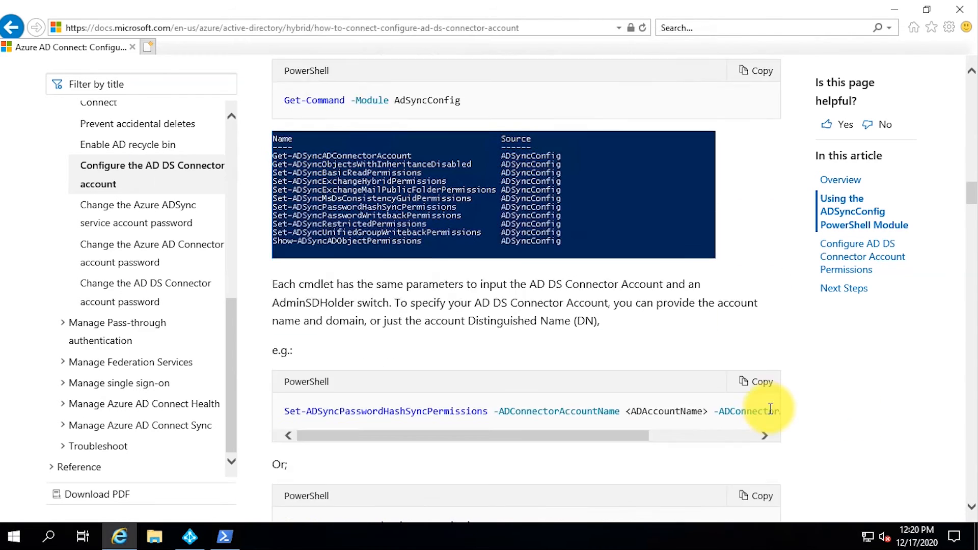
Step: Paste the DN-based permissions example into Notepad and select its <ADAccountDN> placeholder
left_click(756, 355)
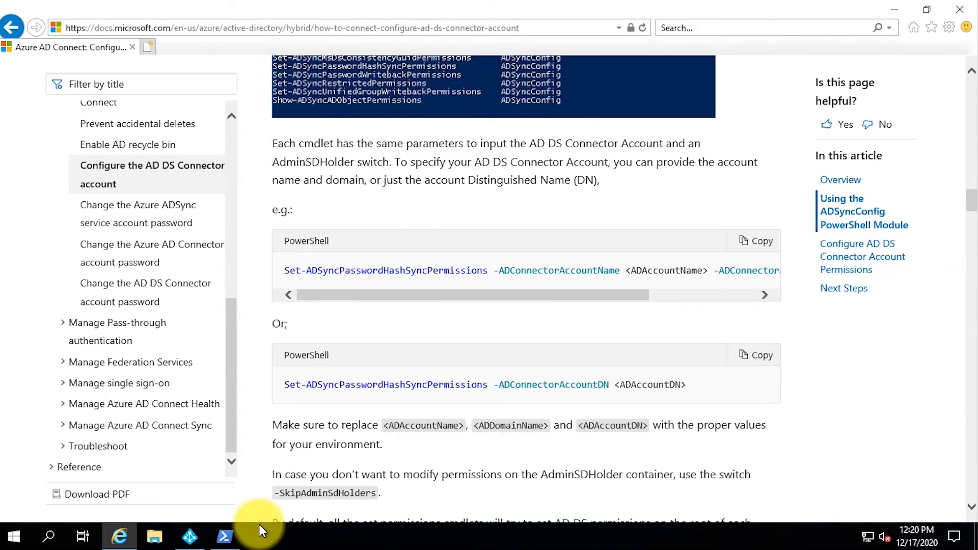
left_click(12, 538)
type("notepad")
key("Return")
key("ctrl+v")
left_click_drag(369, 61, 447, 60)
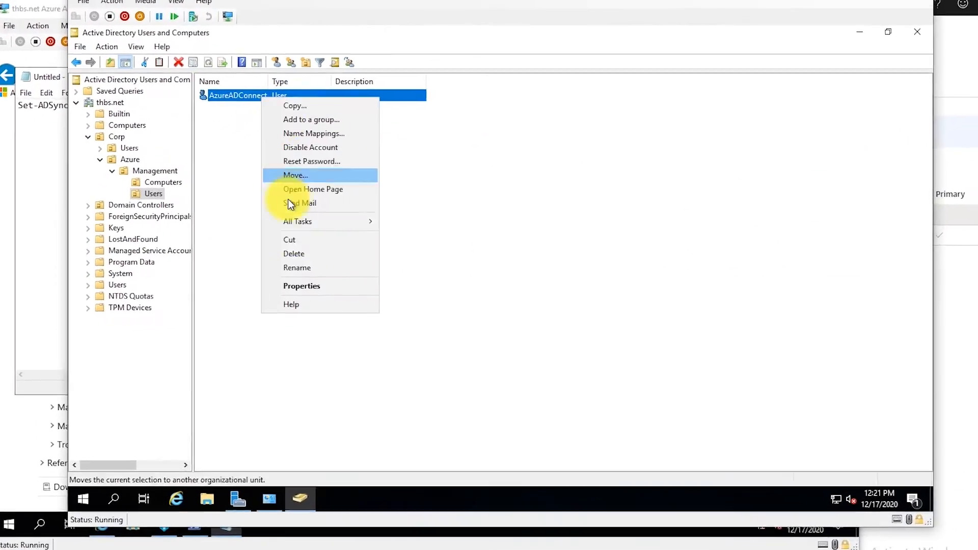
Step: Copy the connector account's distinguishedName value from its attributes in Active Directory Users and Computers
left_click(301, 283)
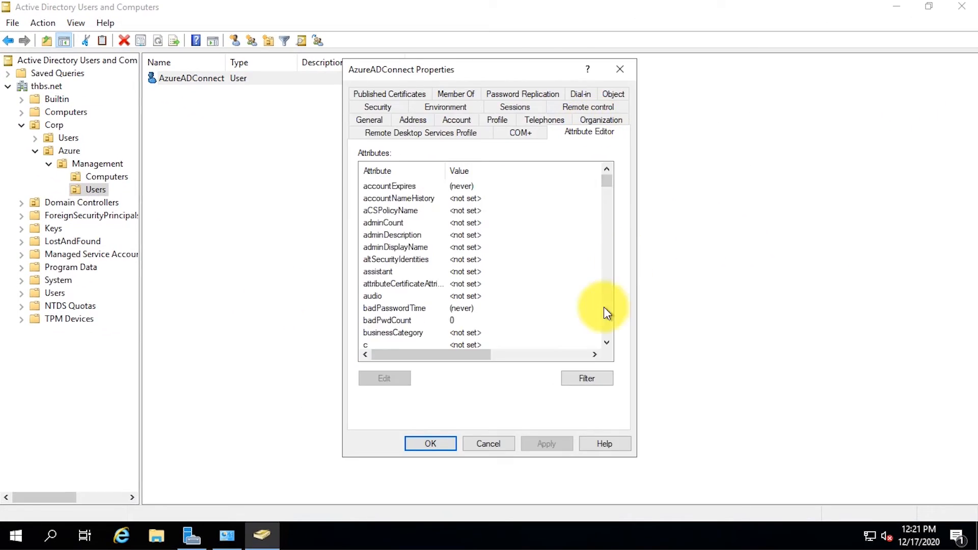
left_click(603, 307)
left_click(603, 306)
left_click(568, 247)
left_click(389, 375)
right_click(453, 271)
left_click(504, 322)
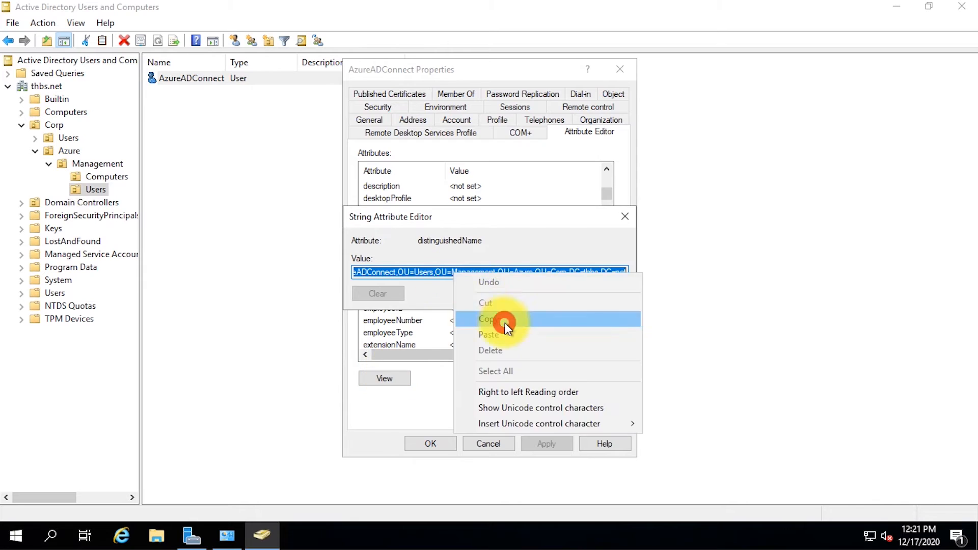
left_click(600, 293)
left_click(479, 441)
Step: Create a new user TestUser with logon name TestUser, a password and adjusted password options
right_click(252, 222)
mouse_move(293, 283)
left_click(425, 429)
type("TestUser")
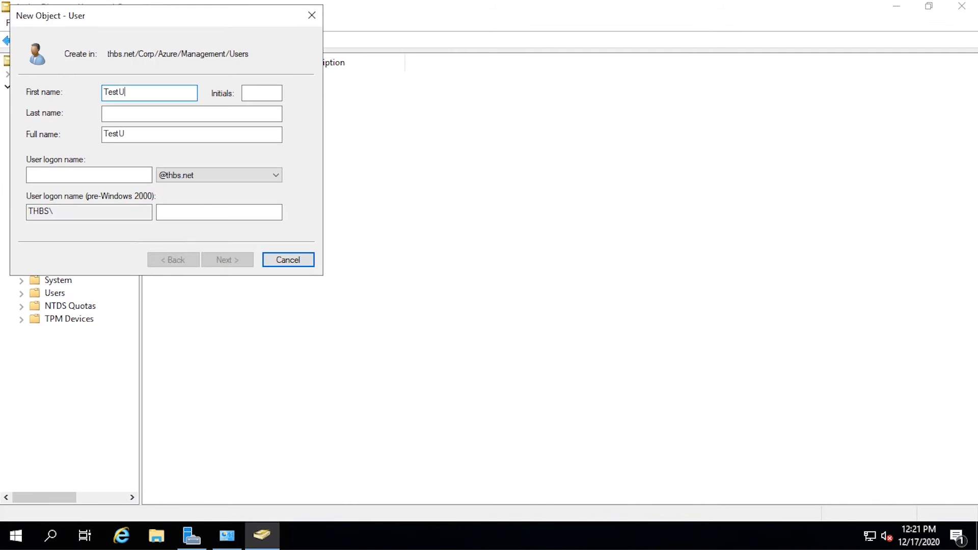
key("Tab")
key("Tab")
key("Tab")
key("Tab")
type("TestUser")
key("Return")
type("********")
key("Tab")
type("********")
key("Tab")
key("space")
key("Tab")
key("space")
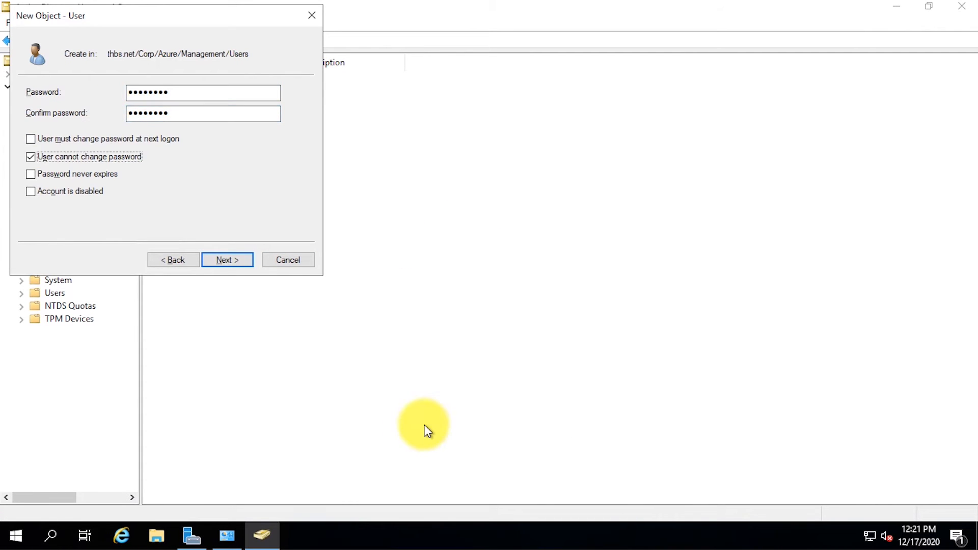
key("Tab")
key("space")
left_click(237, 264)
left_click(237, 264)
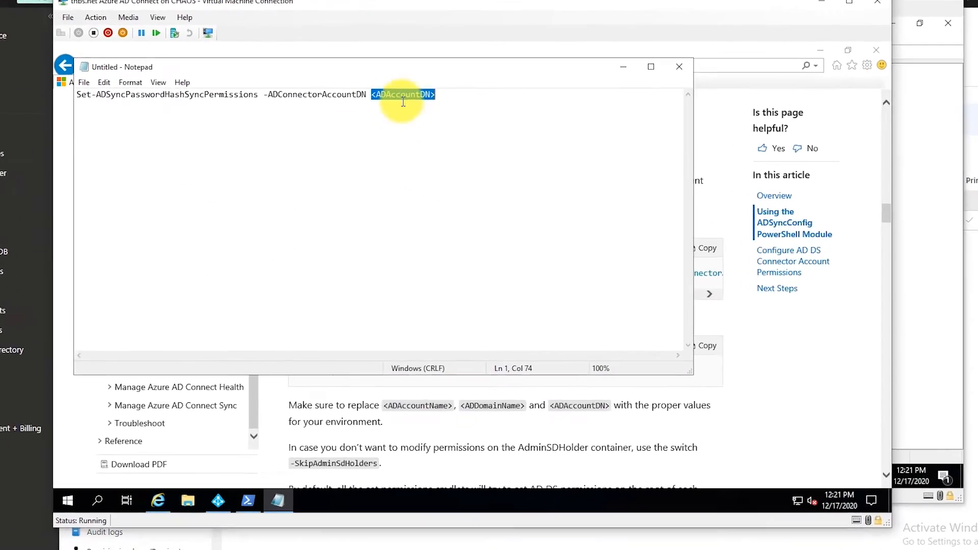
Step: Insert the DN into the command and run Set-ADSyncPasswordHashSyncPermissions in PowerShell, answering y
key("ctrl+v")
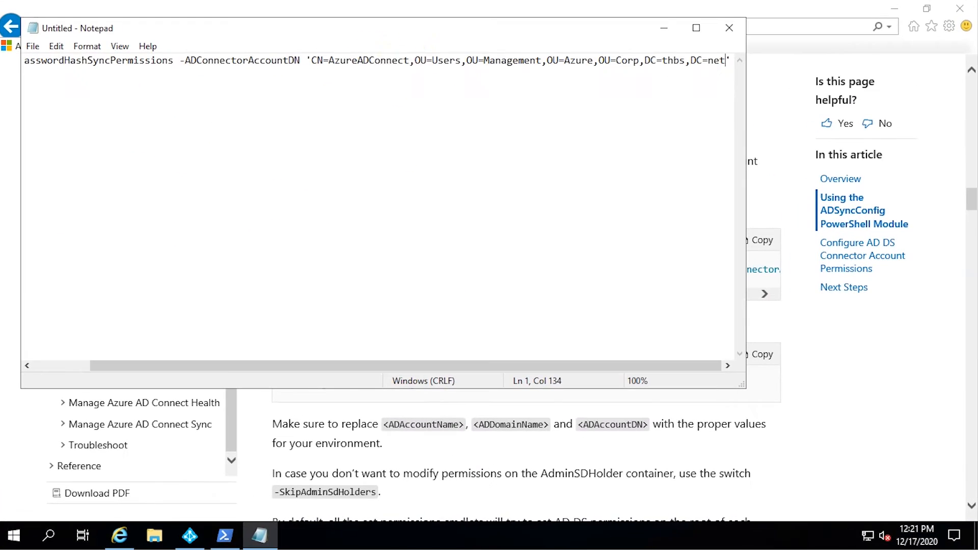
key("End")
key("Return")
key("ctrl+a")
key("ctrl+c")
left_click(663, 28)
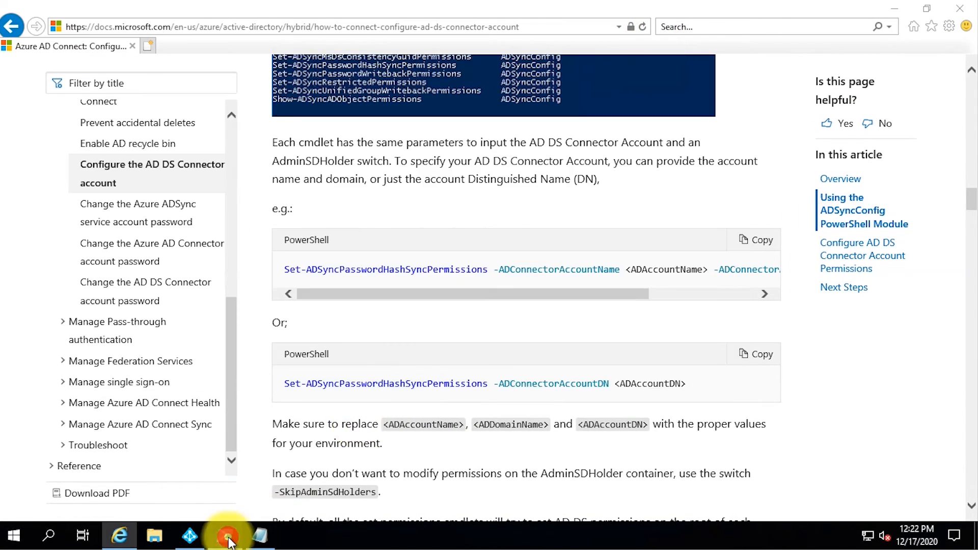
left_click(225, 535)
right_click(407, 312)
type("y")
key("Return")
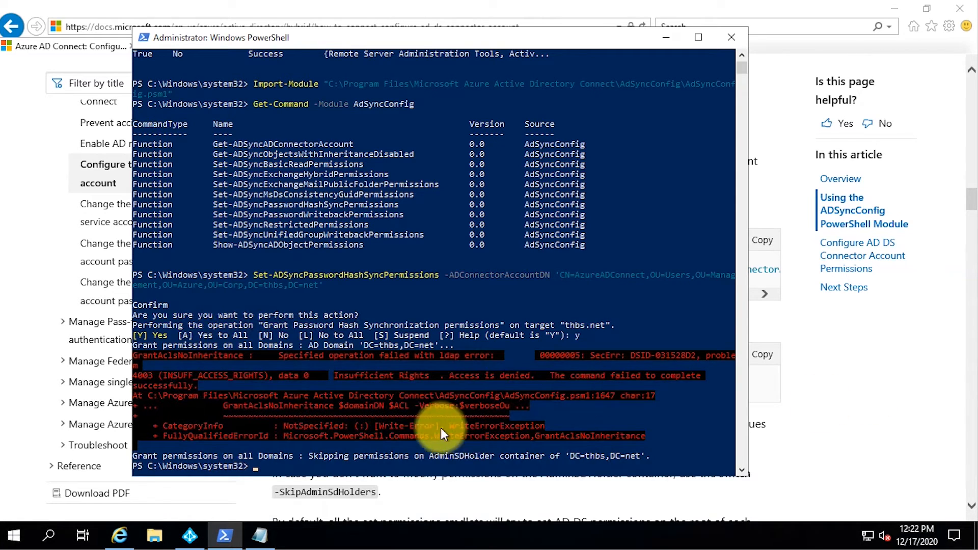
Step: Launch PowerShell as a different user, signing in as thbs\administrator
left_click(229, 537)
right_click(229, 535)
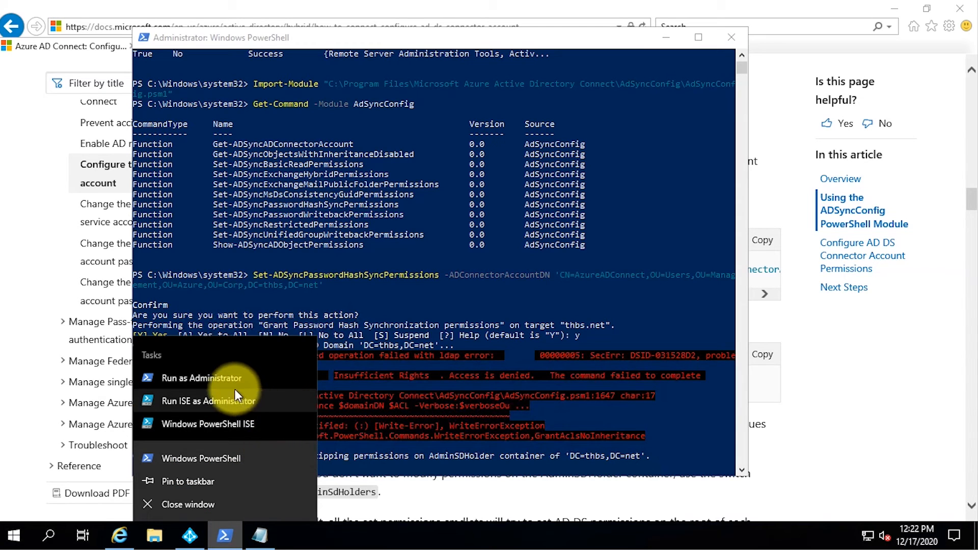
right_click(227, 450)
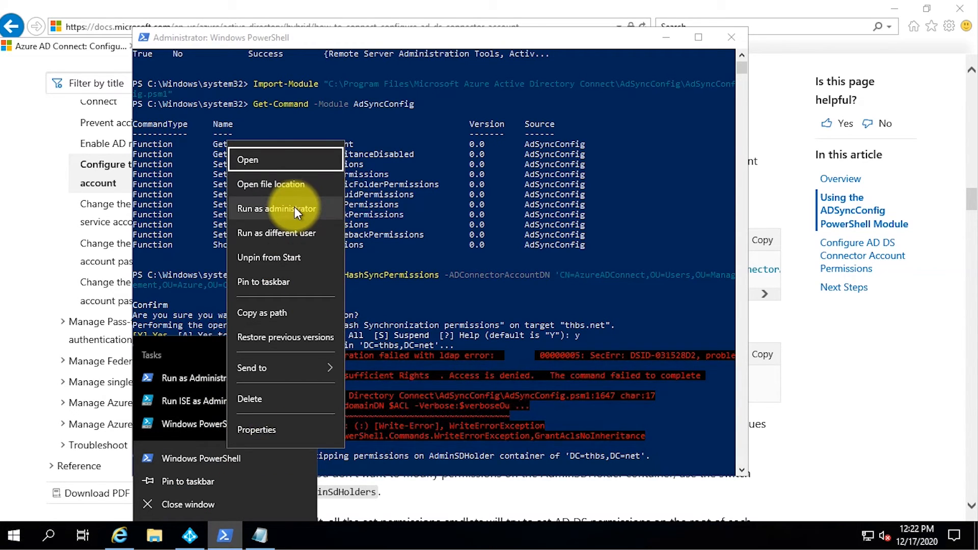
left_click(294, 234)
type("thbs\\administrator")
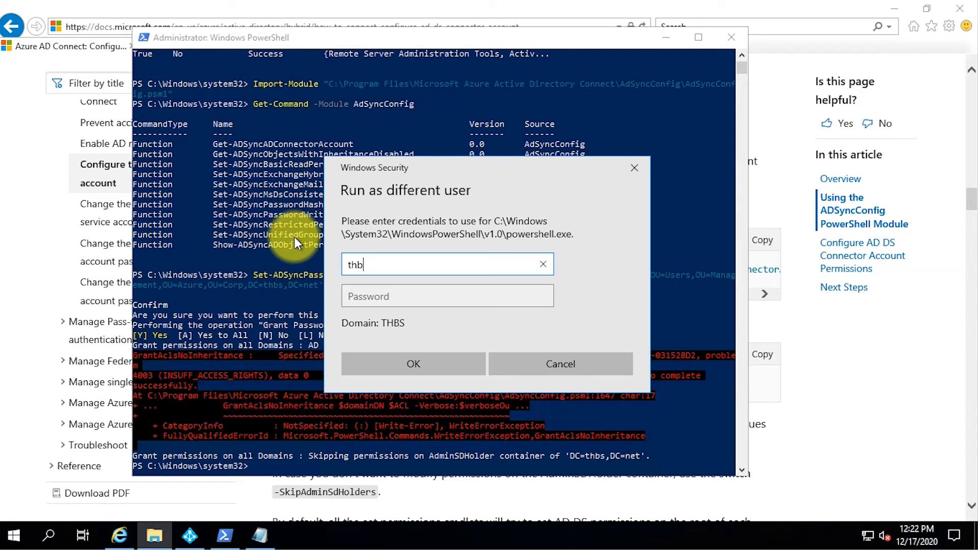
key("Tab")
type("********")
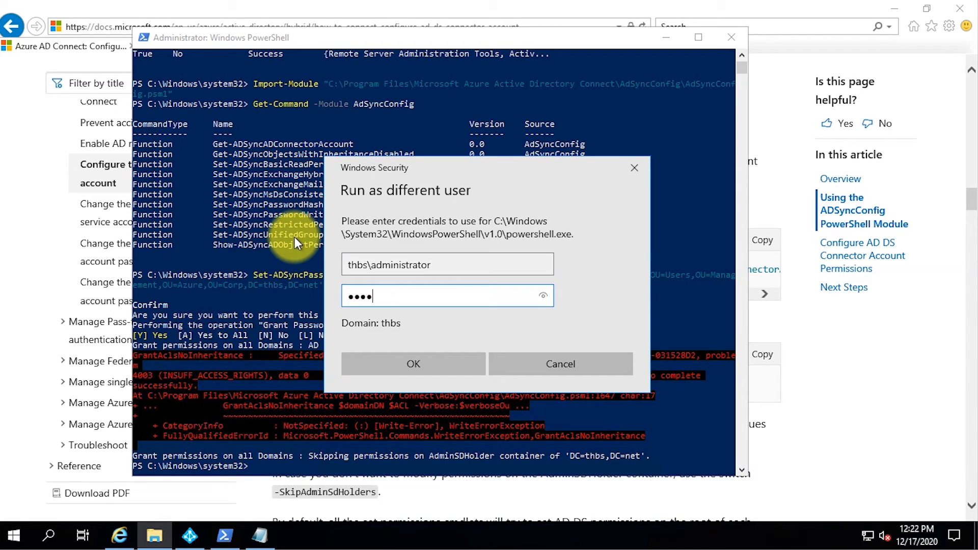
key("Return")
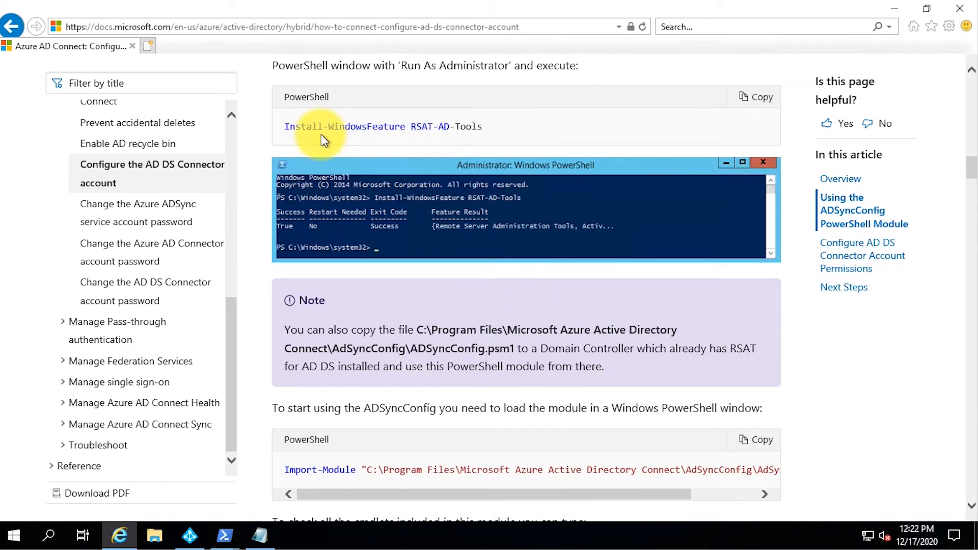
Step: Import the AdSyncConfig module and list its cmdlets with Get-Command
scroll(321, 135, "down", 3)
left_click(750, 298)
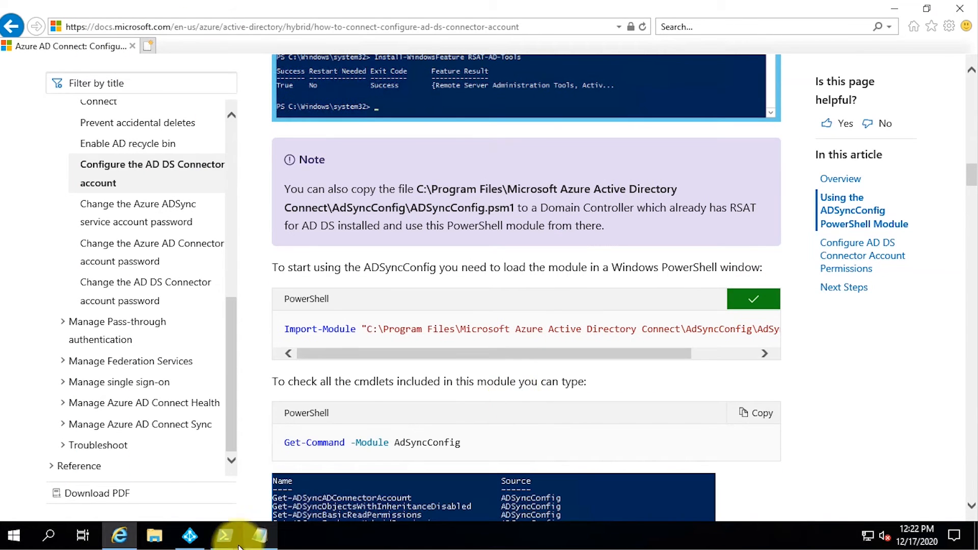
left_click(228, 534)
left_click(331, 476)
right_click(396, 340)
key("Return")
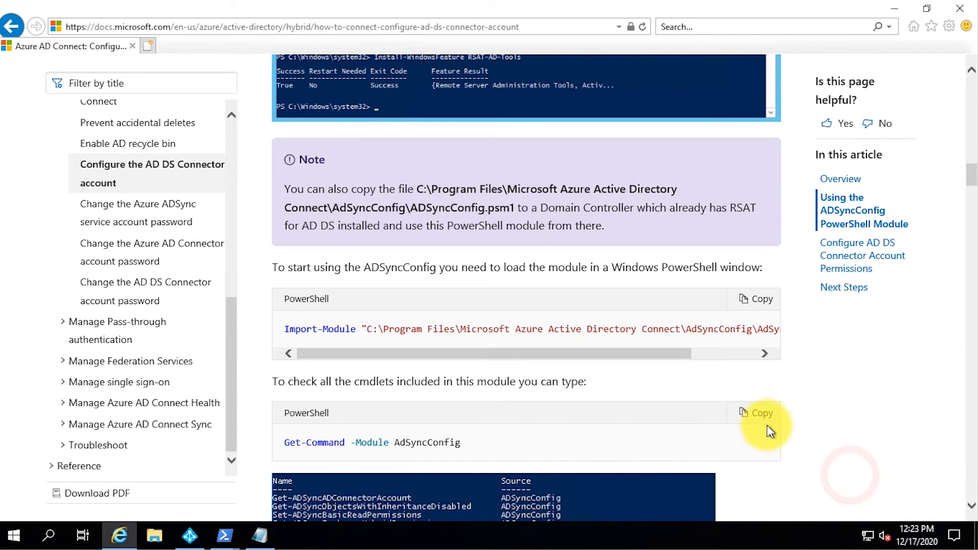
left_click(757, 414)
left_click(259, 535)
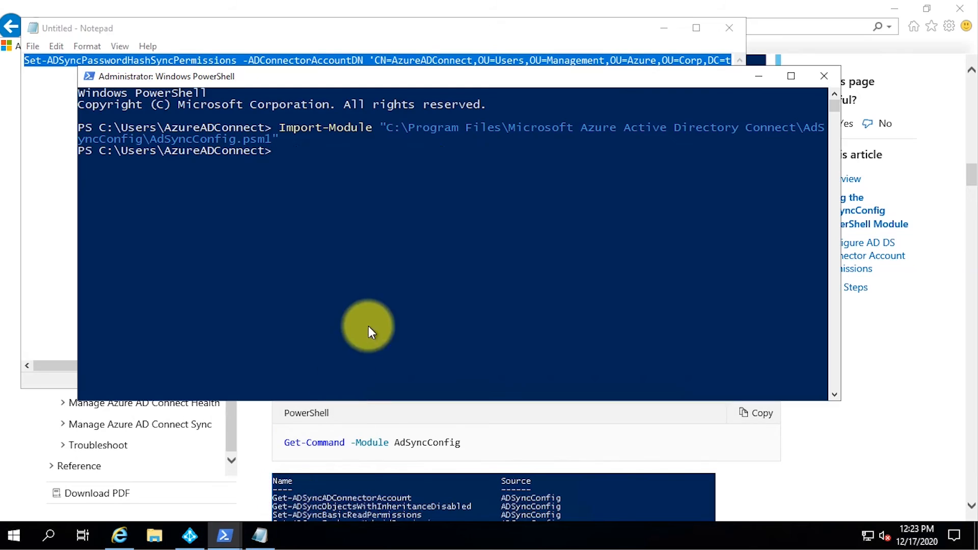
right_click(395, 248)
key("Return")
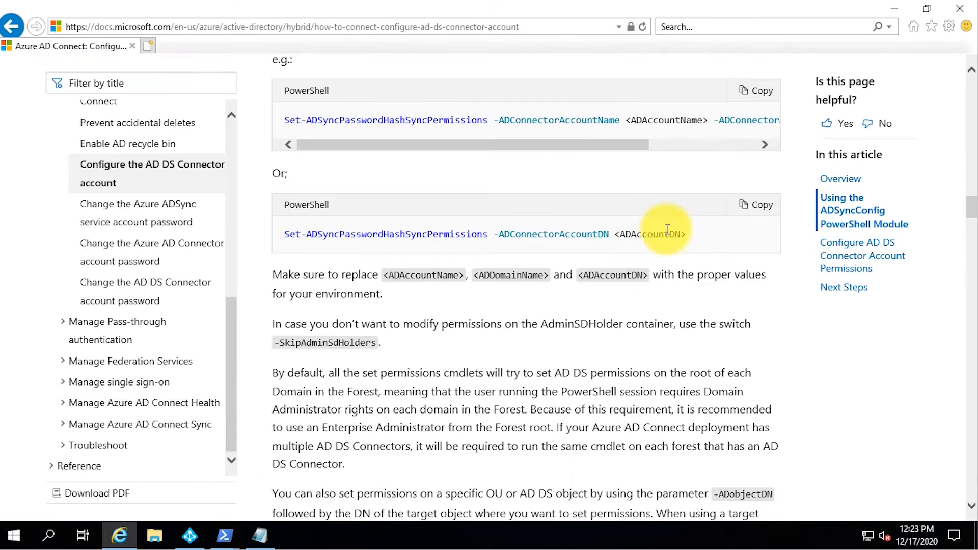
Step: Run the prepared Set-ADSyncPasswordHashSyncPermissions command from Notepad and confirm it
left_click(260, 535)
right_click(460, 61)
left_click(489, 110)
left_click(224, 534)
right_click(450, 267)
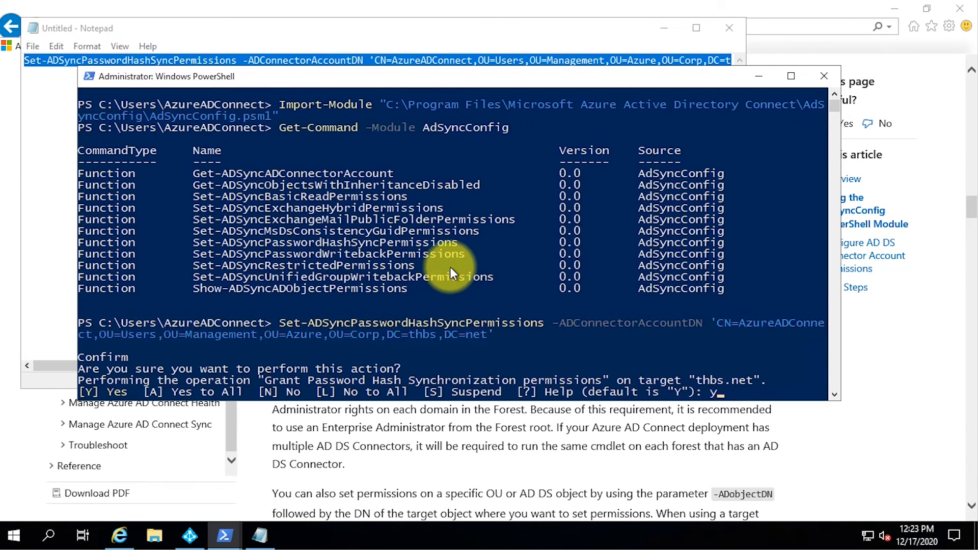
key("Return")
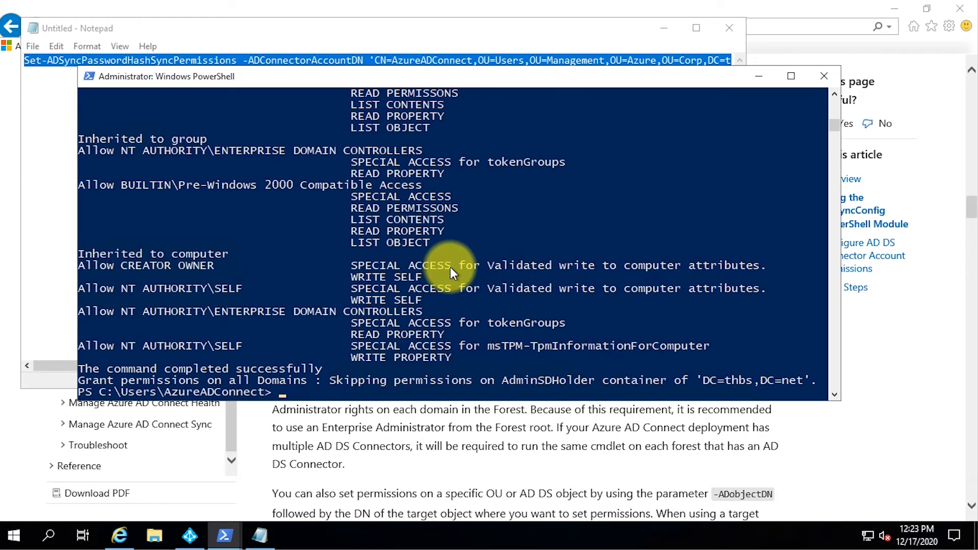
left_click(189, 535)
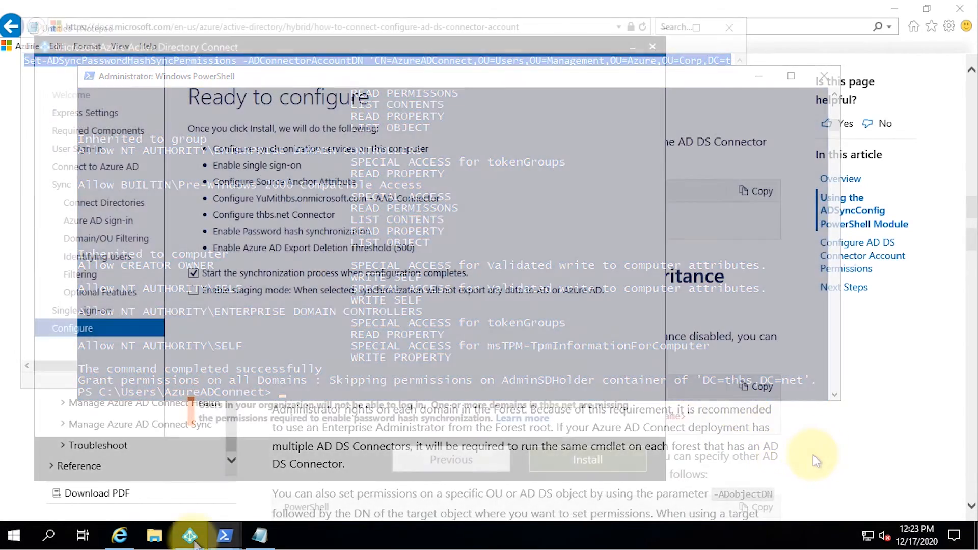
Step: Recheck the Enable single sign-on page, return to Ready to configure, and click Install
left_click(439, 463)
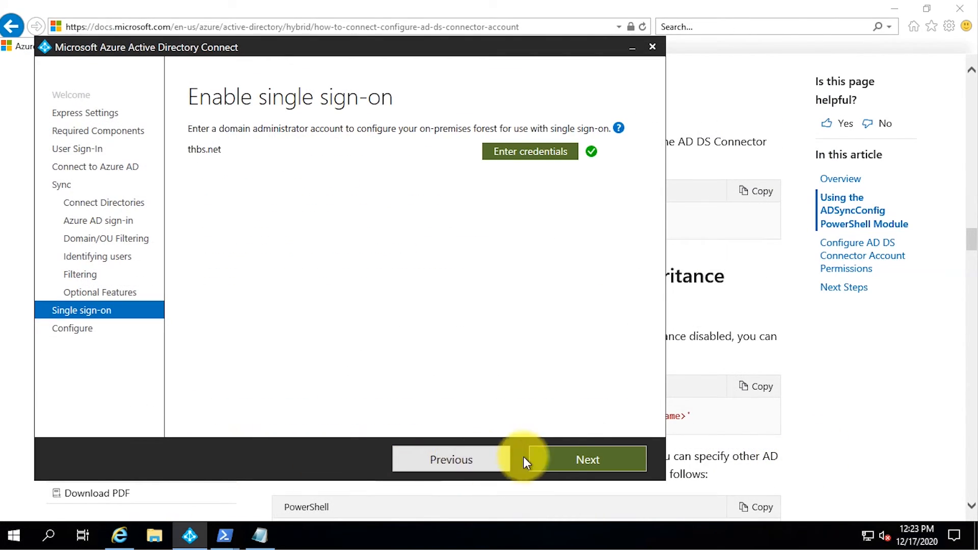
left_click(569, 457)
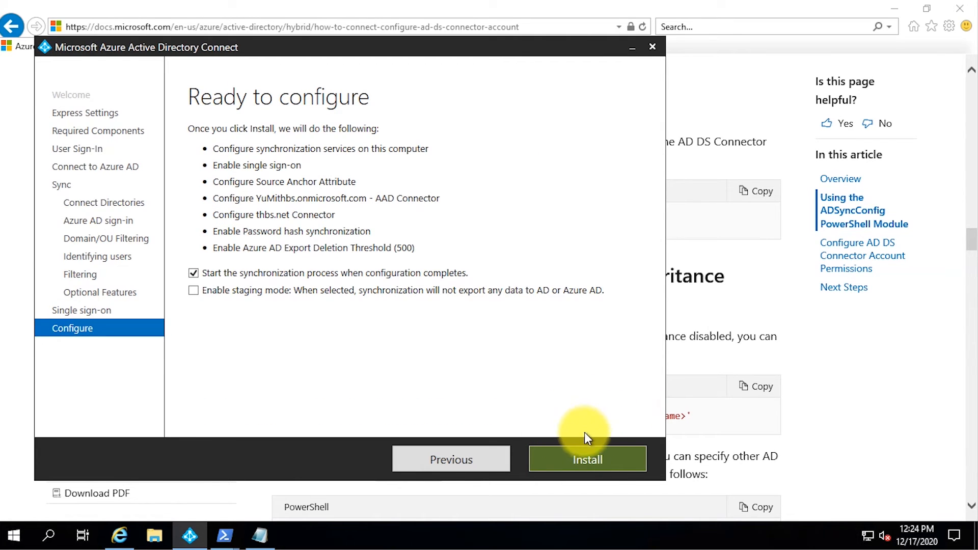
left_click(636, 461)
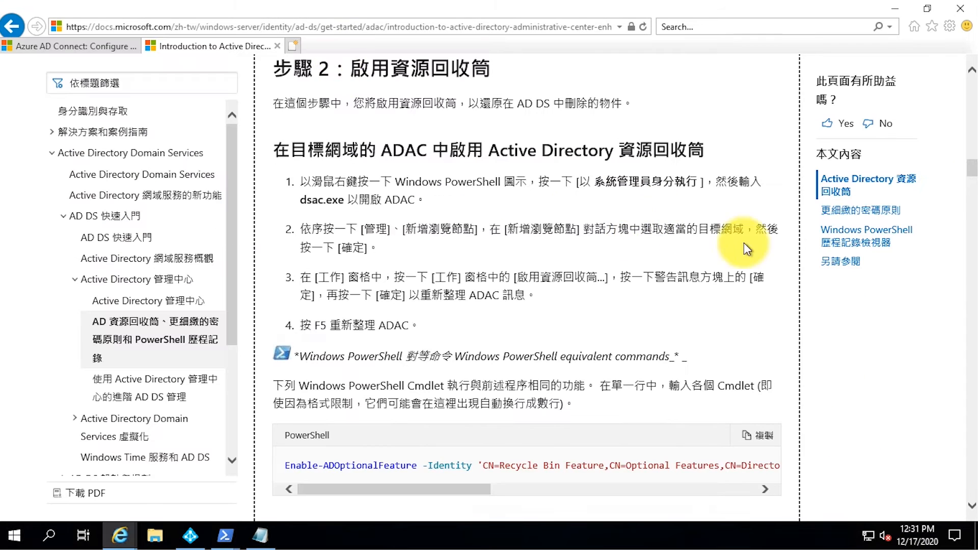
Step: Edit the Recycle Bin command in Notepad, replacing contoso.com with thbs.net and DC=contoso,DC=com with DC=thbs,DC=net
scroll(744, 244, "down", 3)
type("thbs.net")
mouse_move(662, 112)
left_mouse_down()
mouse_move(723, 112)
mouse_move(661, 113)
left_mouse_up()
left_click_drag(376, 114, 335, 113)
type("thbs")
key("Right")
key("Right")
key("Right")
key("Right")
key("Delete")
key("Delete")
key("Delete")
type("net")
left_click_drag(407, 366, 104, 365)
left_click(98, 288)
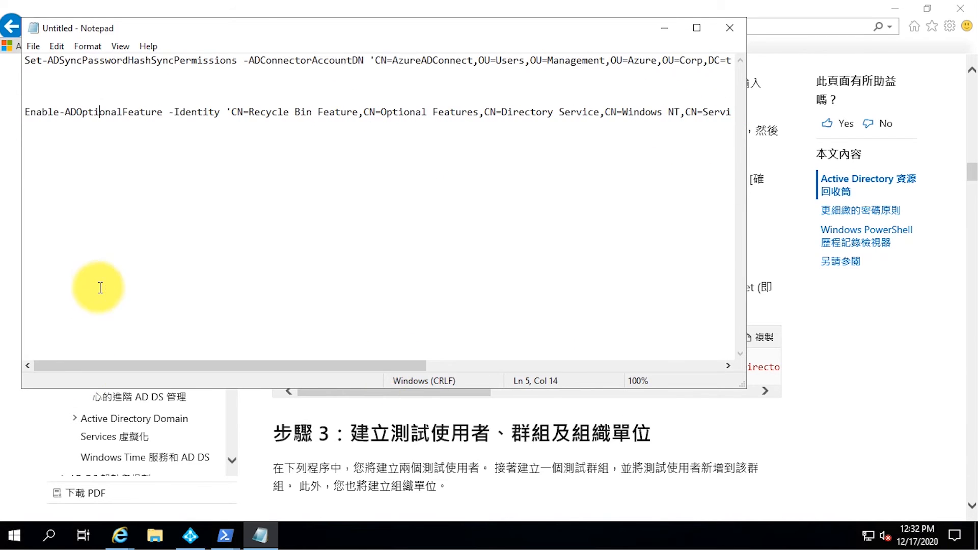
key("End")
key("shift+Home")
key("super+c")
Step: Run Enable-ADOptionalFeature in PowerShell on the domain controller and confirm with y
left_click(261, 539)
right_click(178, 445)
left_click(224, 336)
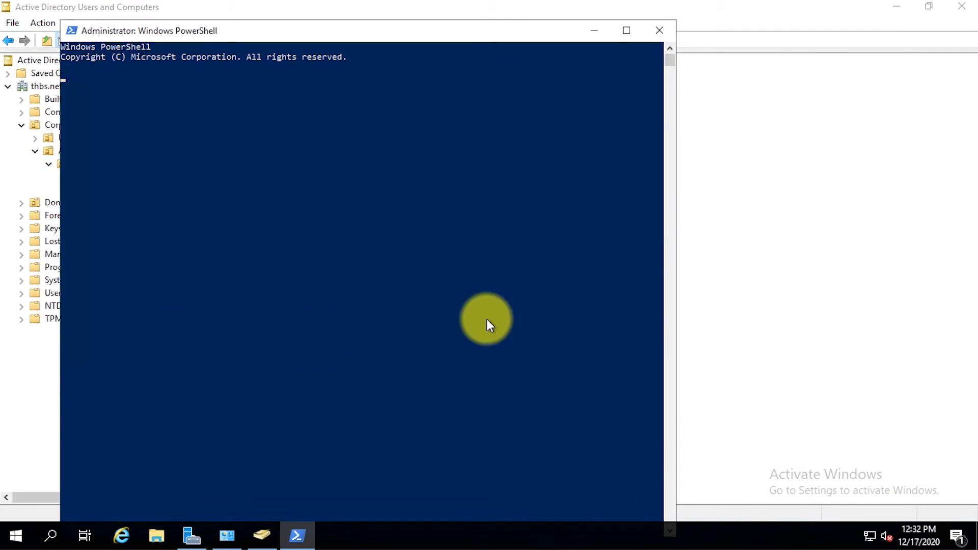
right_click(374, 268)
key("Return")
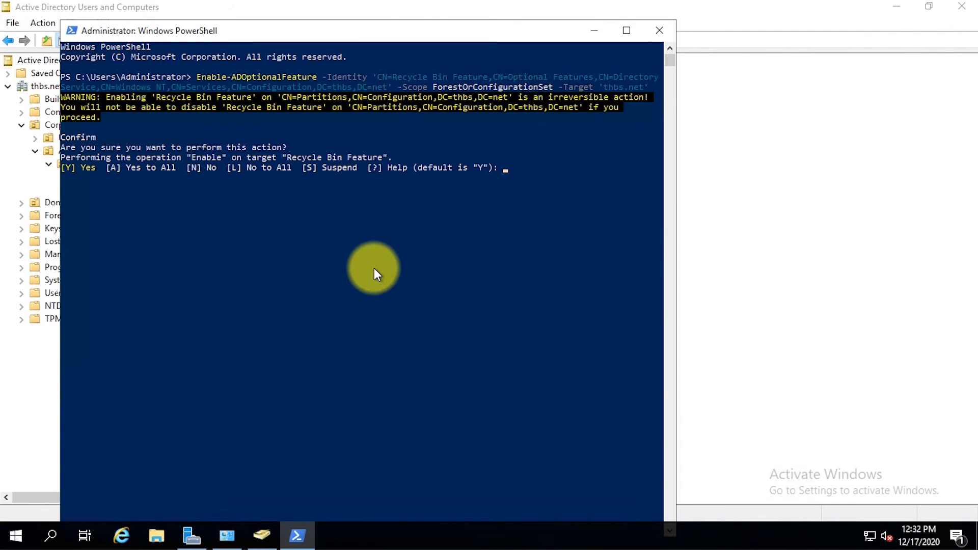
type("y")
key("Return")
Step: Open mmc and add a single ADSI Edit snap-in to the console
key("super+r")
type("mmc")
key("Return")
left_click(104, 103)
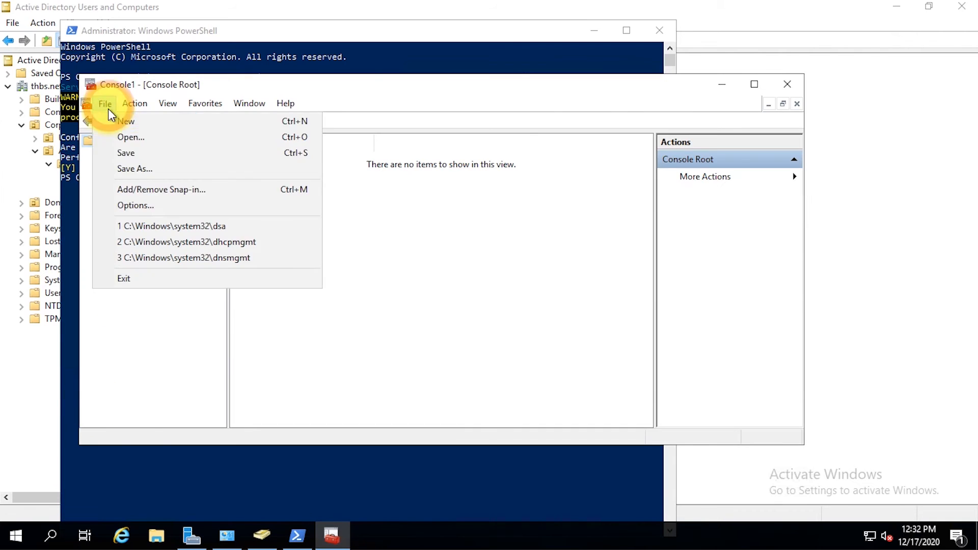
left_click(163, 190)
double_click(257, 230)
left_click(410, 248)
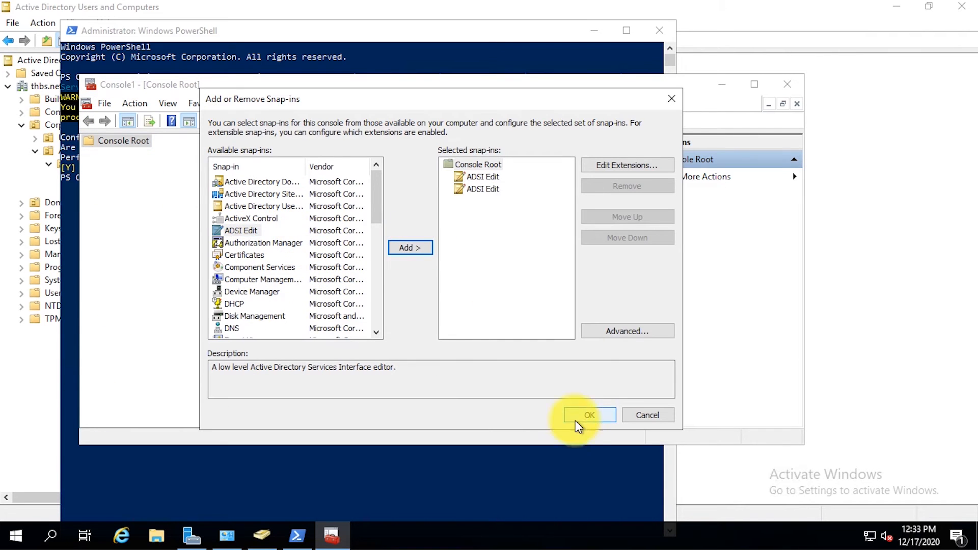
left_click(479, 188)
left_click(626, 186)
left_click(589, 414)
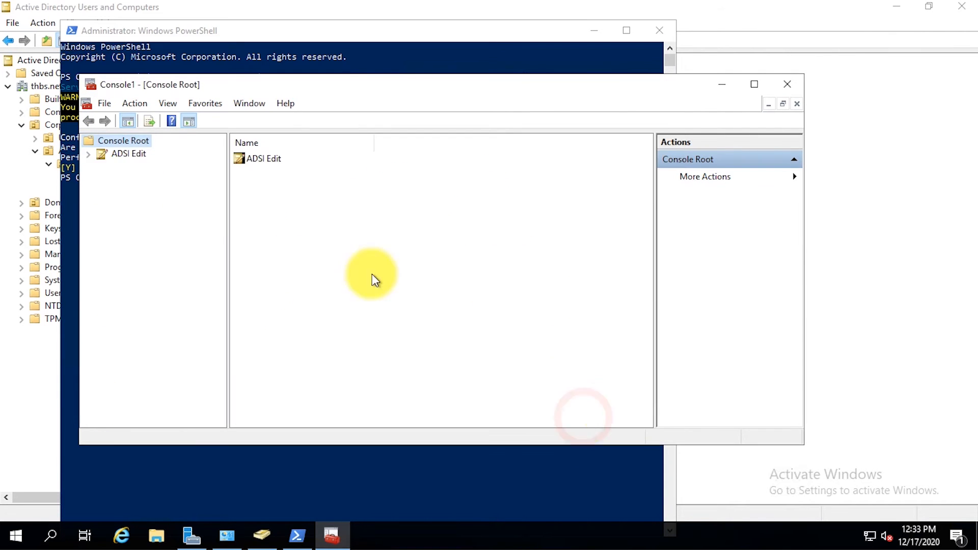
Step: Connect ADSI Edit to the Configuration naming context and browse CN=Configuration,DC=thbs,DC=net to CN=Services
left_click(100, 156)
right_click(122, 155)
left_click(137, 169)
left_click(448, 245)
left_click(399, 283)
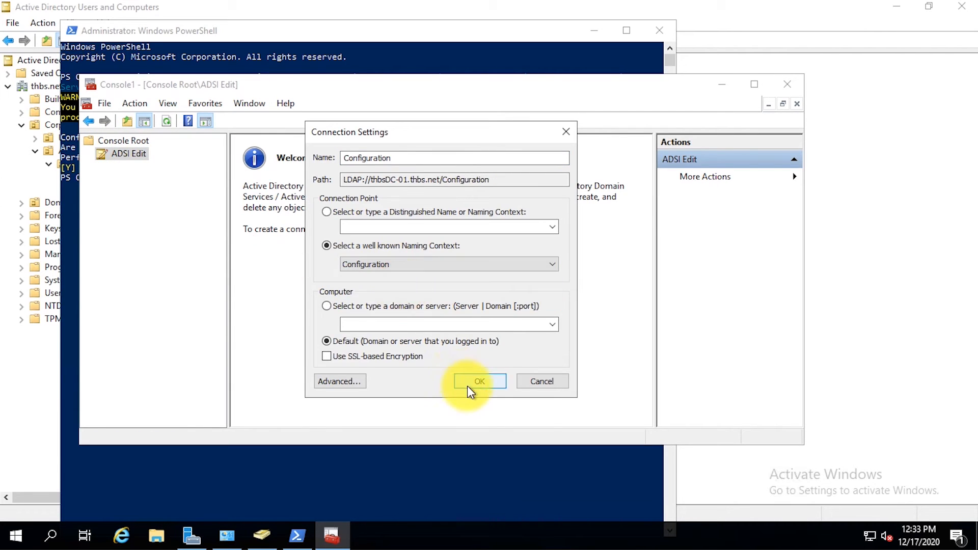
left_click(469, 381)
double_click(122, 165)
double_click(132, 179)
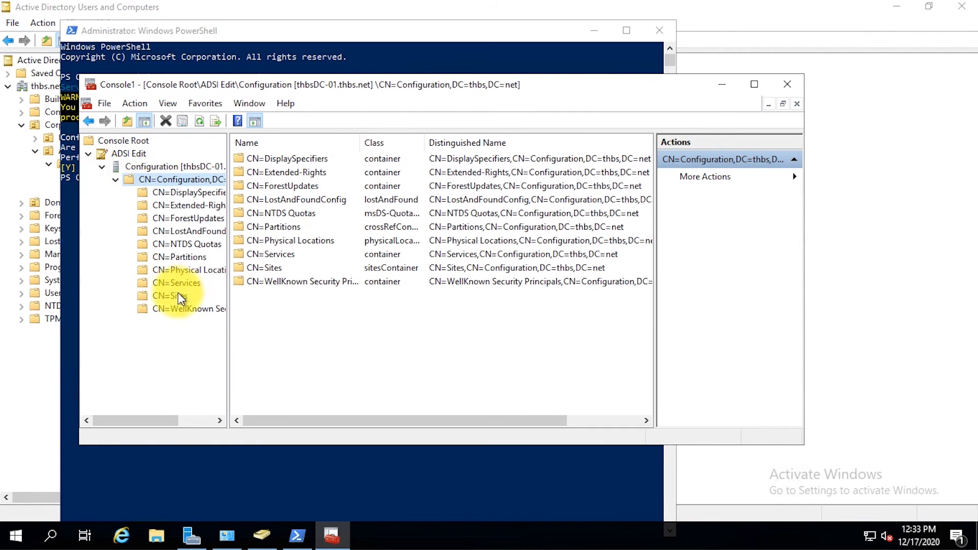
left_click(138, 283)
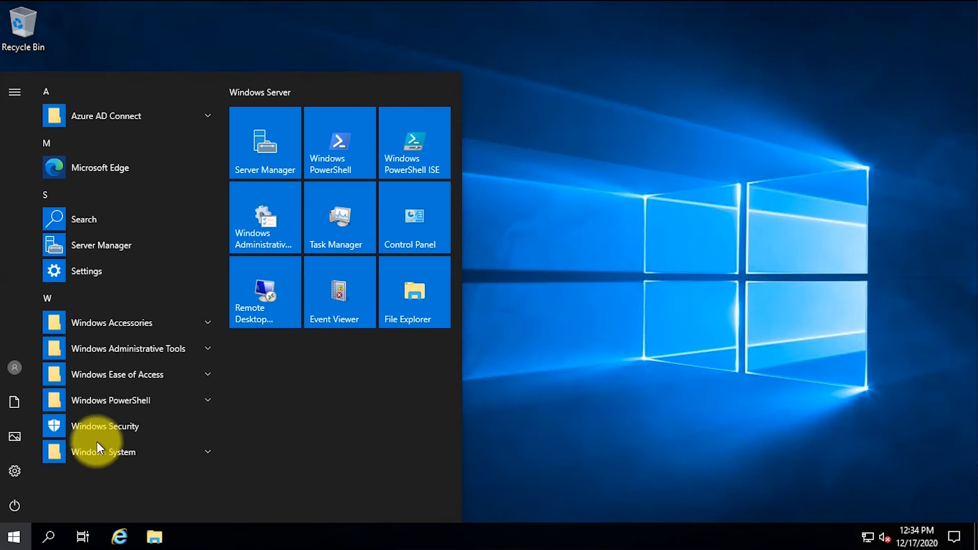
Step: Launch Synchronization Service from the Azure AD Connect Start menu group as administrator
left_click(176, 122)
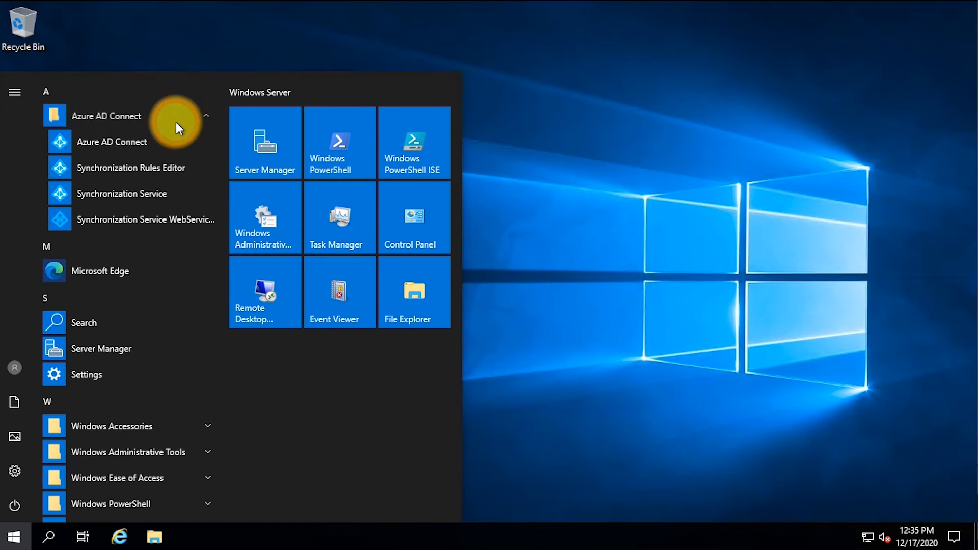
right_click(179, 194)
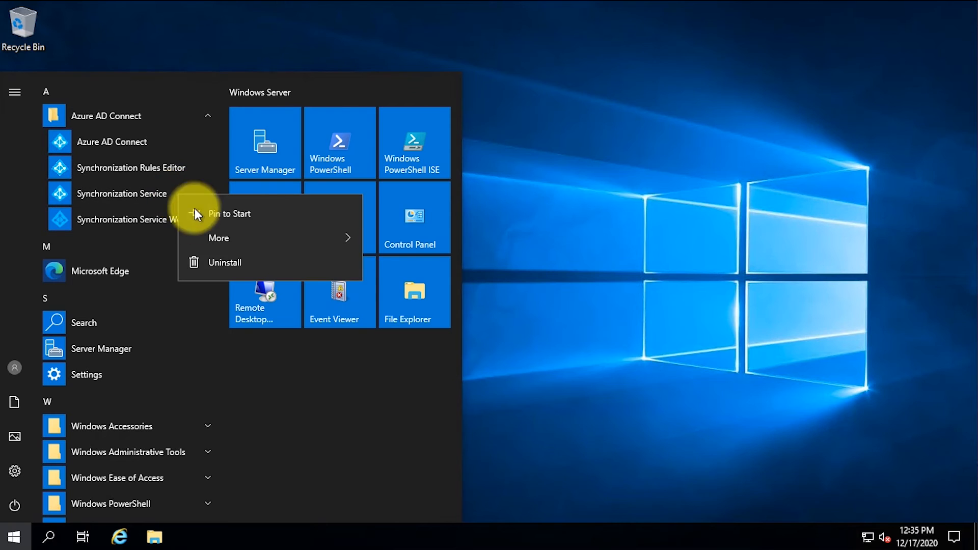
left_click(208, 238)
left_click(494, 298)
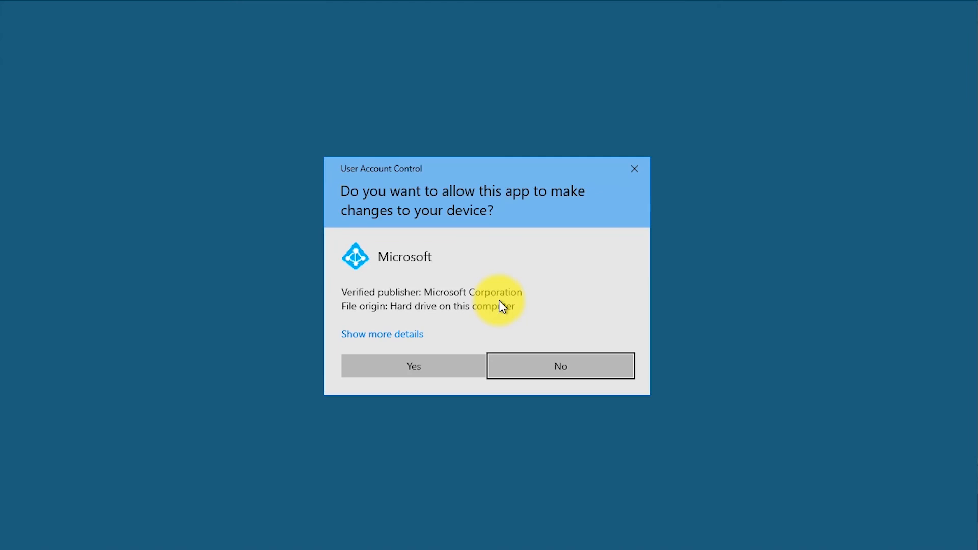
left_click(456, 368)
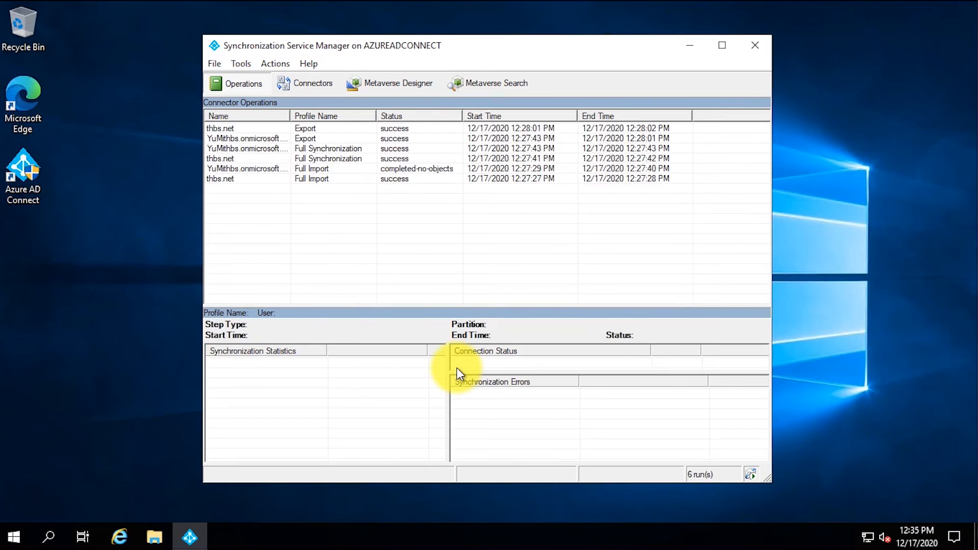
Step: Review the thbs.net export, cloud connector export and thbs.net Full Import run statistics
left_click(418, 128)
key("Down")
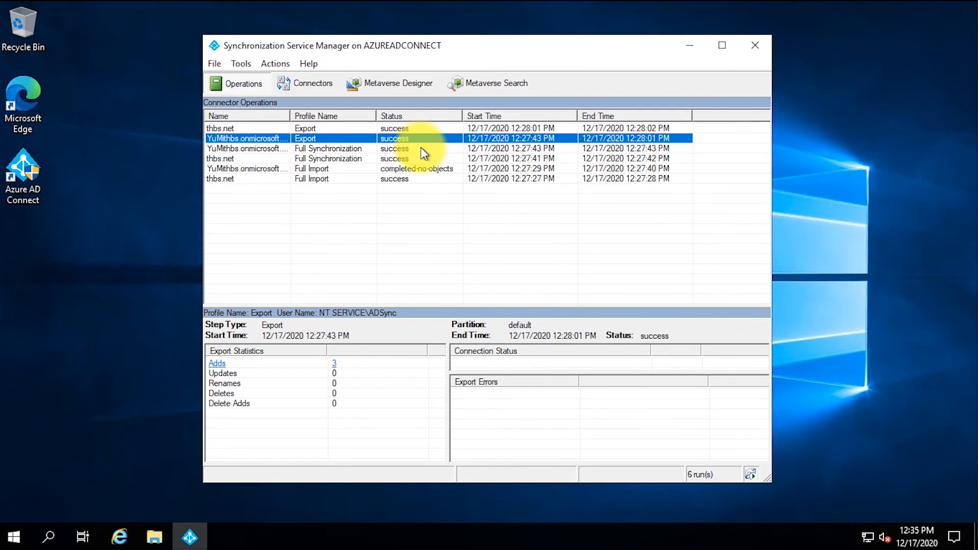
left_click(420, 178)
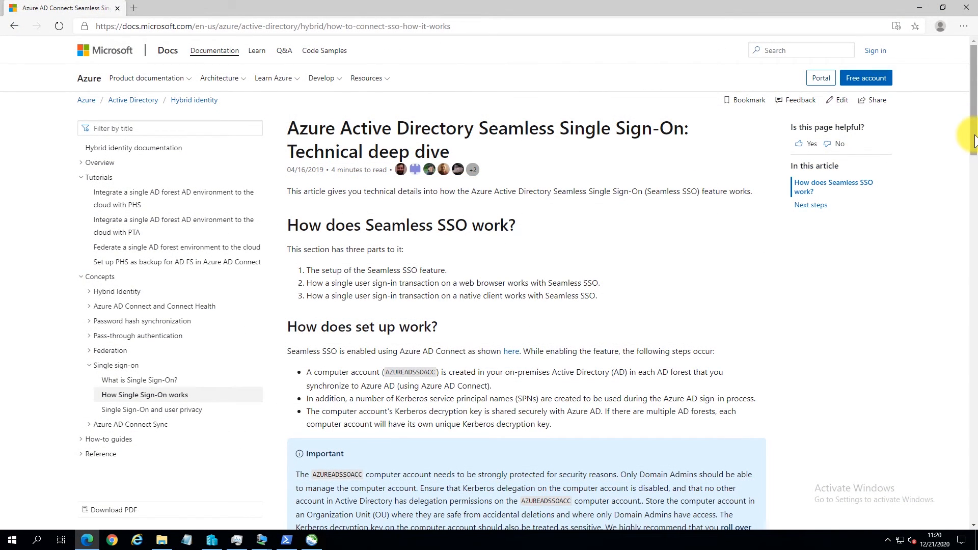
left_click_drag(973, 140, 969, 182)
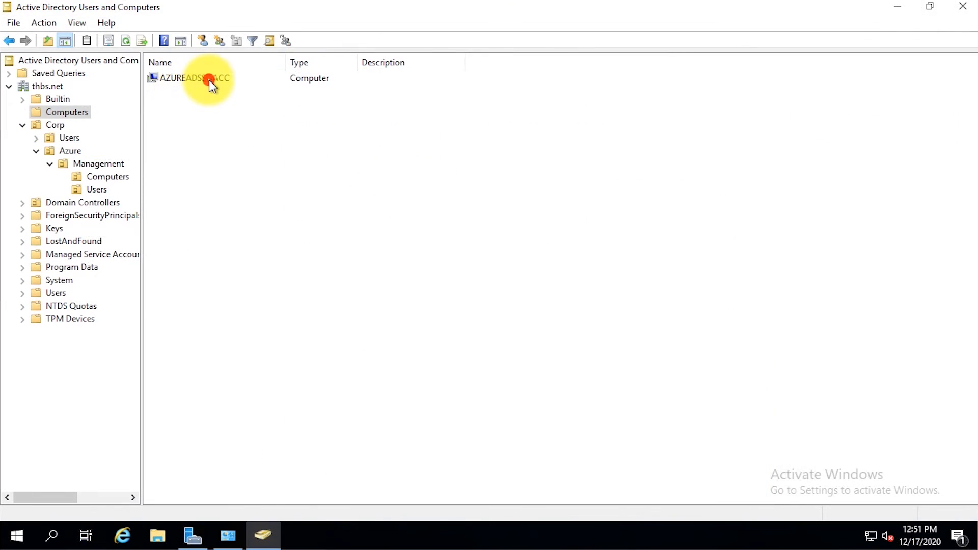
left_click(209, 79)
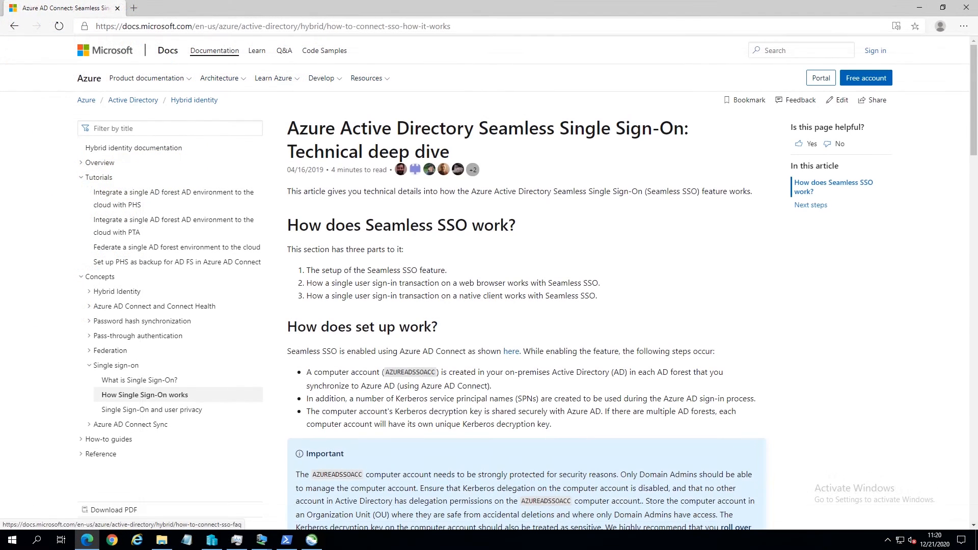
left_click_drag(969, 144, 969, 183)
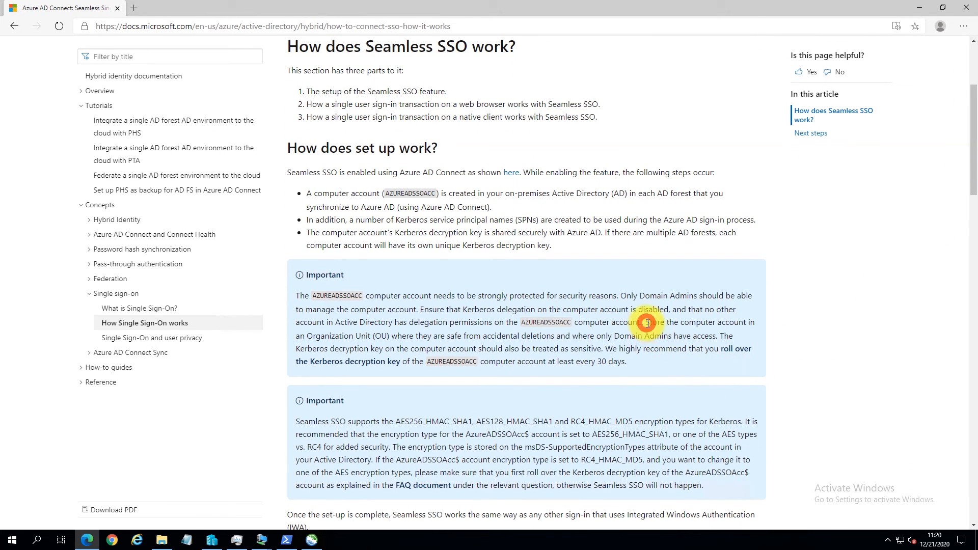
left_click_drag(645, 322, 656, 361)
left_click(654, 366)
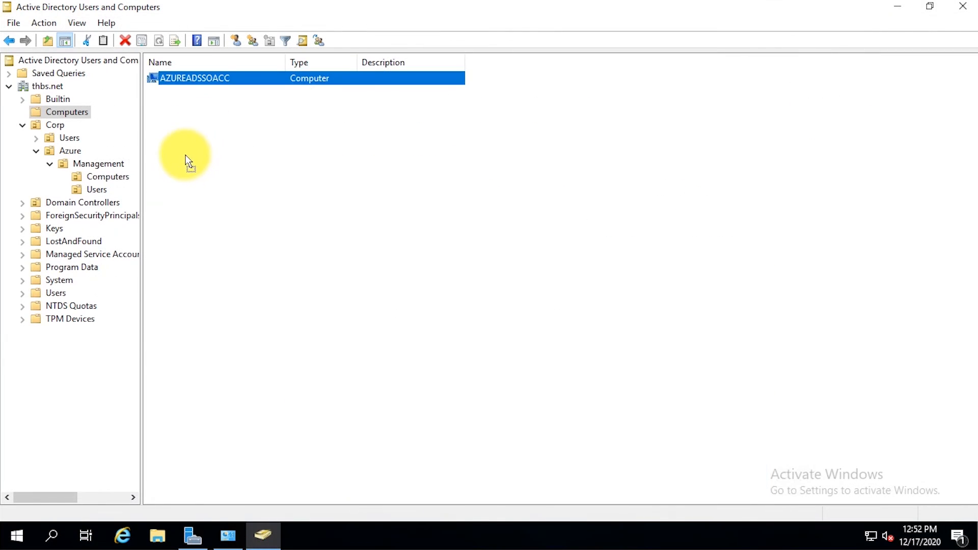
Step: Move AZUREADSSOACC into the Corp > Azure > Management > Computers OU
left_click_drag(149, 175, 121, 178)
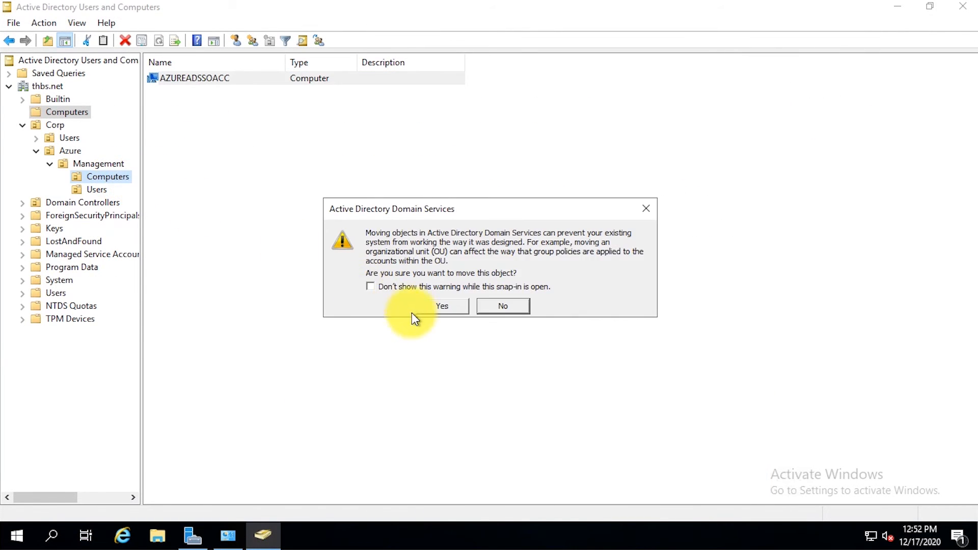
left_click(441, 306)
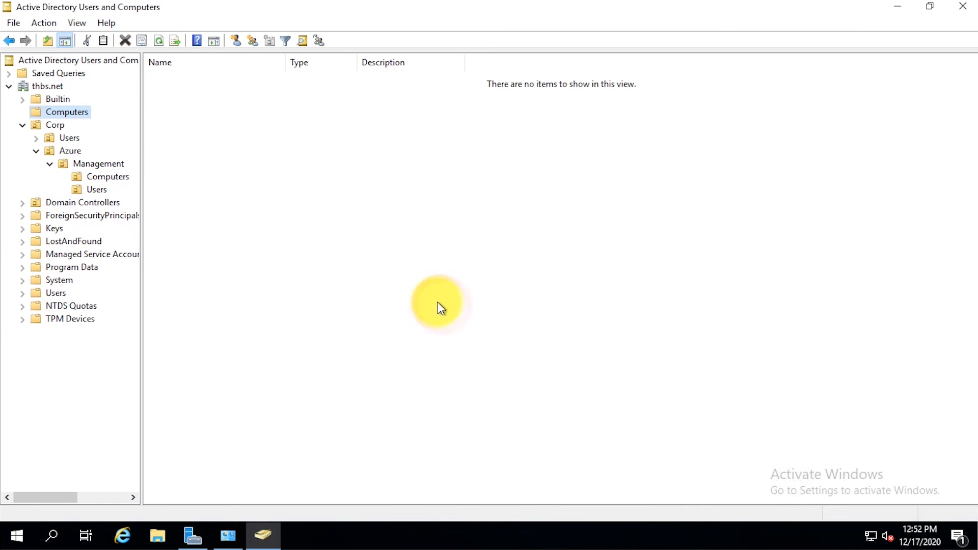
left_click(118, 179)
Step: Protect the AZUREADSSOACC account from accidental deletion
right_click(224, 90)
left_click(274, 258)
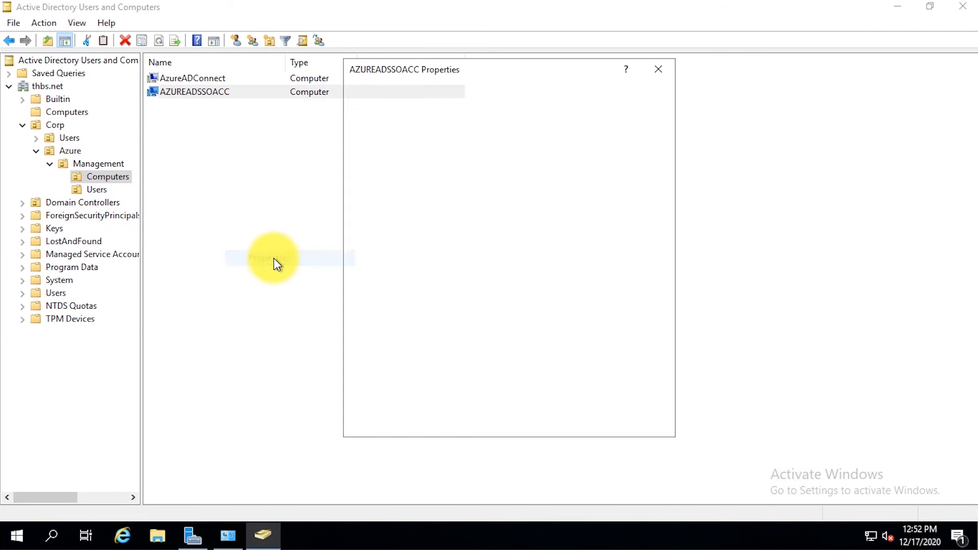
left_click(485, 95)
left_click(363, 282)
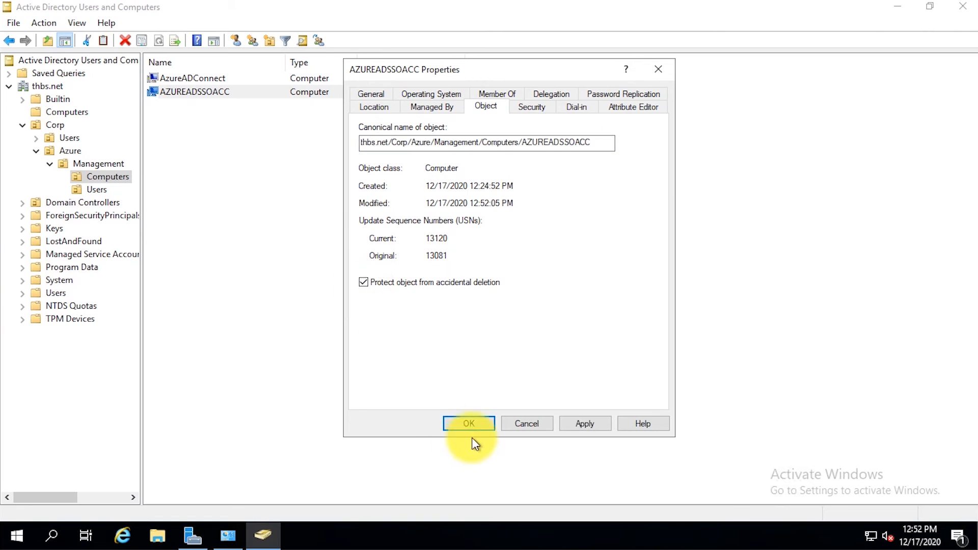
left_click(585, 423)
Step: Remove Everyone, Authenticated Users and Print Operators from AZUREADSSOACC's permissions and save
left_click(560, 94)
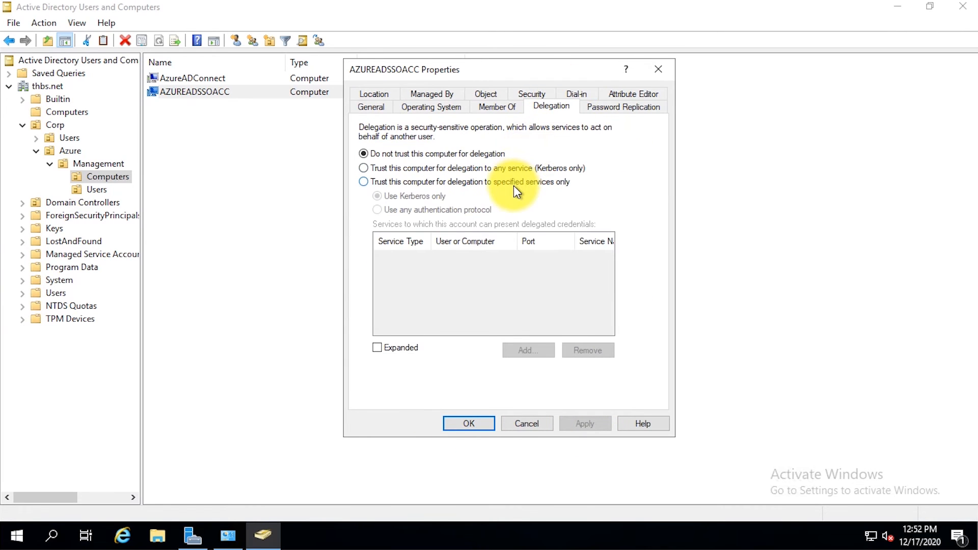
left_click(525, 96)
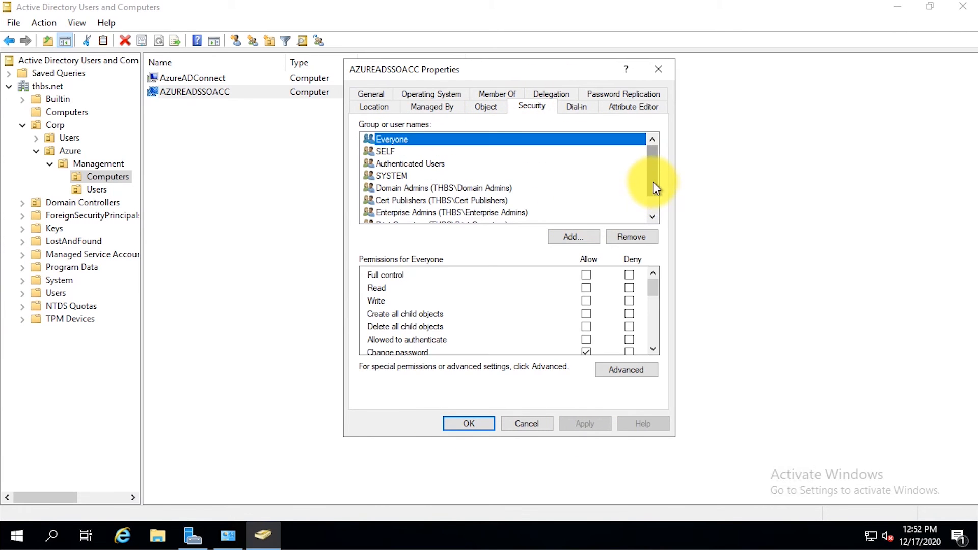
scroll(655, 180, "down", 1)
scroll(653, 300, "down", 1)
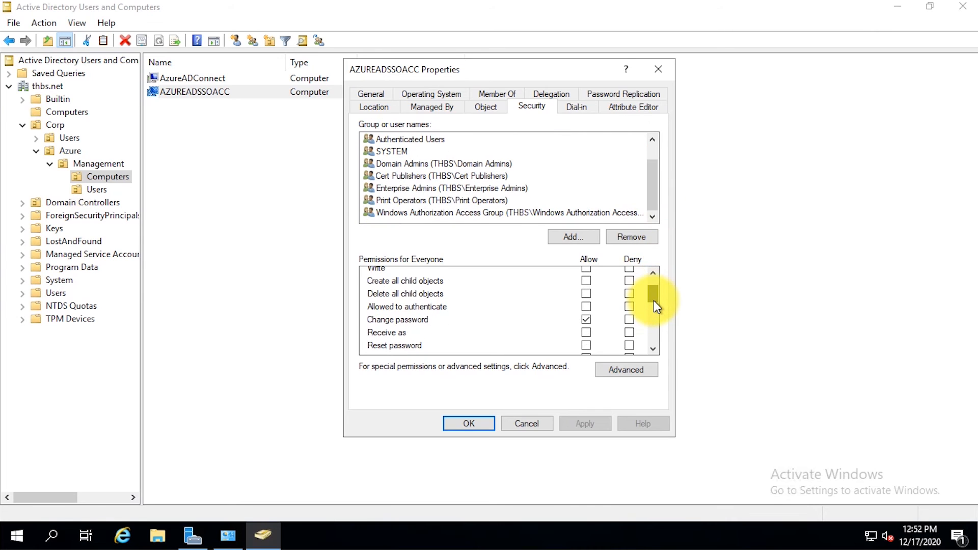
scroll(654, 278, "up", 1)
scroll(653, 178, "up", 1)
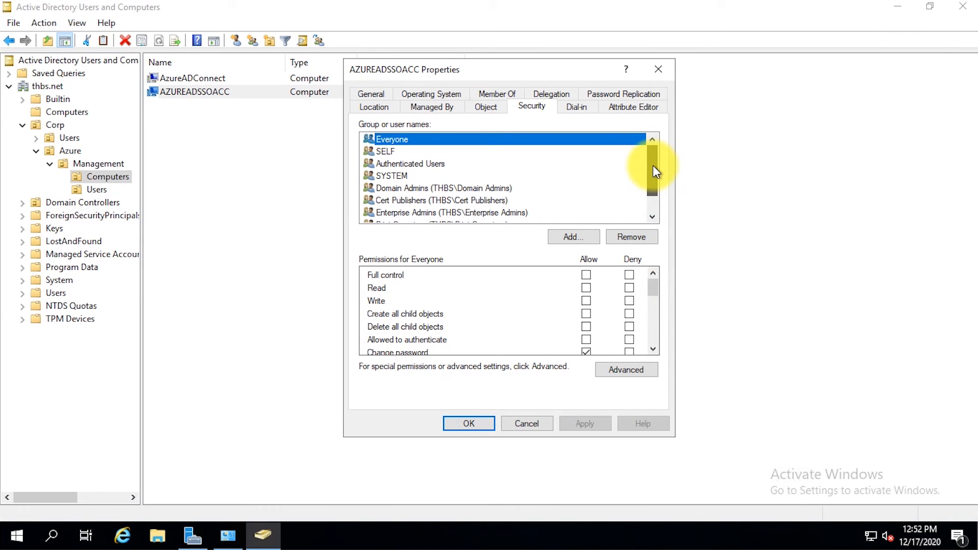
left_click(639, 236)
left_click(463, 151)
left_click(640, 235)
left_click(636, 200)
left_click(639, 236)
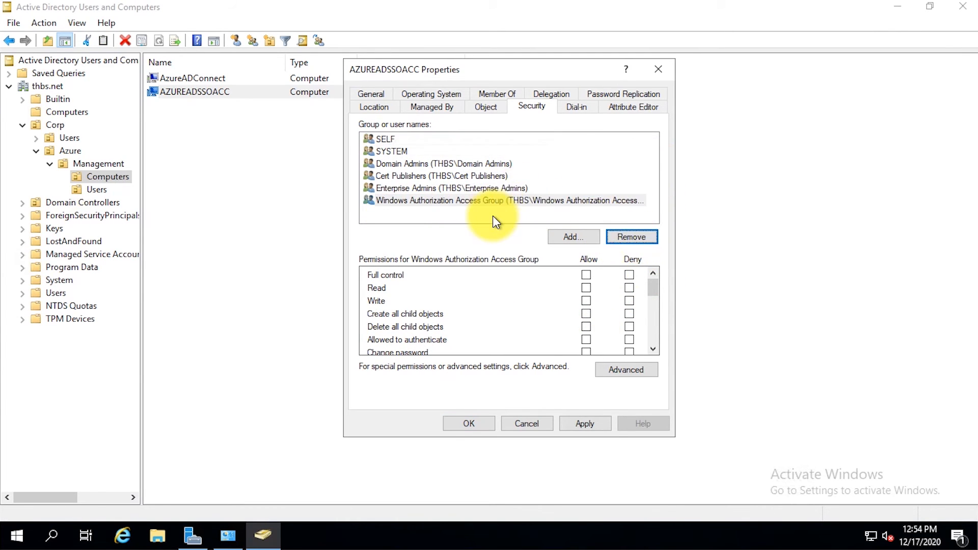
left_click(585, 423)
left_click(471, 424)
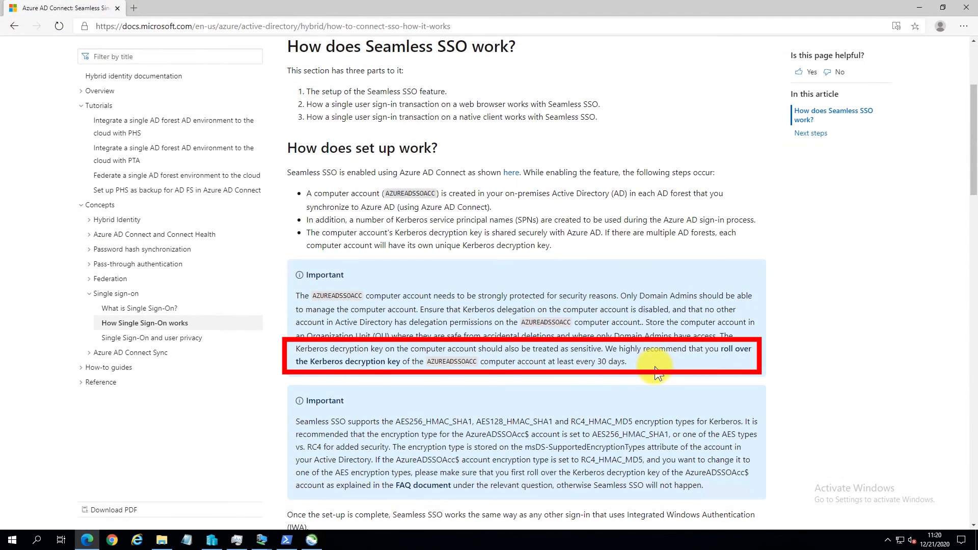
Step: Open the Kerberos decryption key rollover instructions from the Seamless SSO FAQ page
right_click(377, 362)
left_click(398, 371)
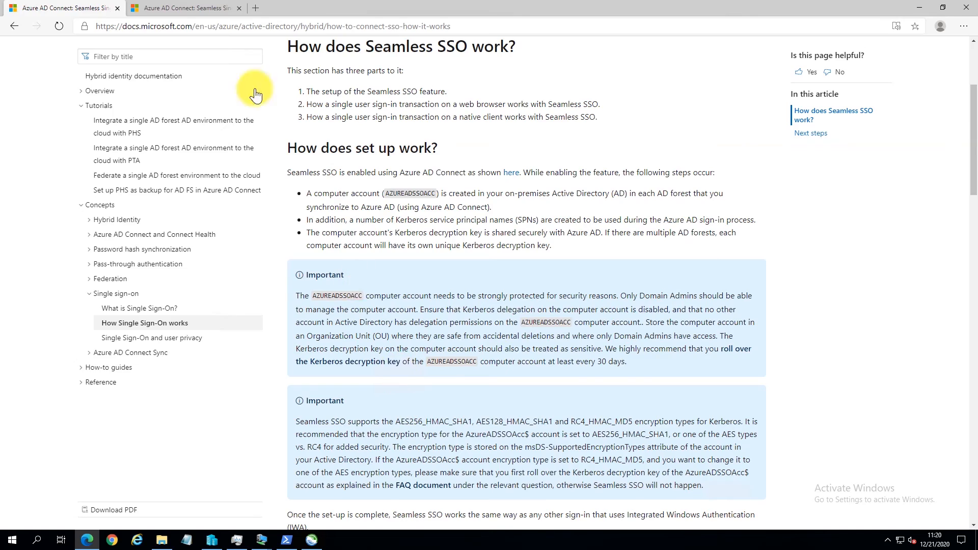
left_click(183, 7)
left_click_drag(970, 72, 972, 239)
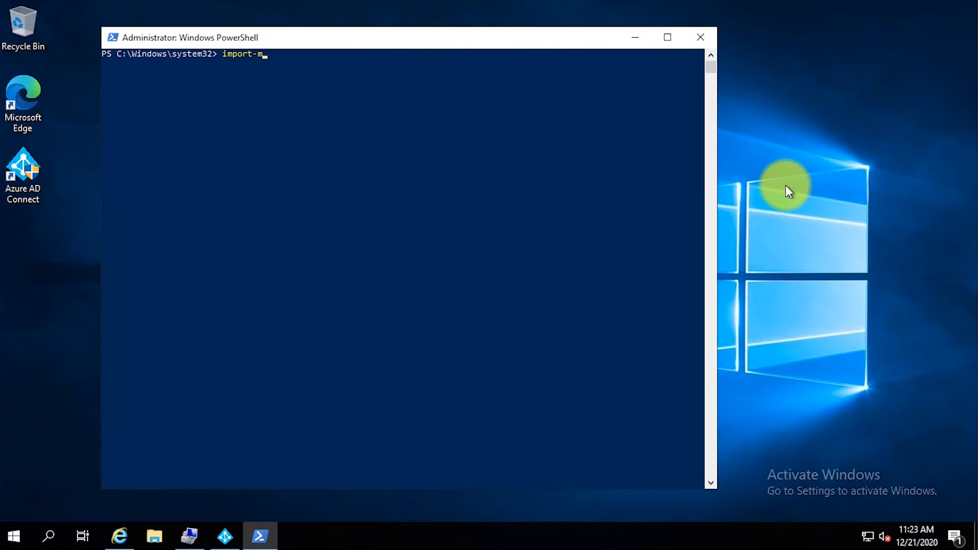
Step: Import the AzureADSSO.psd1 module from the Azure Active Directory Connect program folder
type("Module C:\\")
type("prog")
key("Tab")
type("mic")
key("Tab")
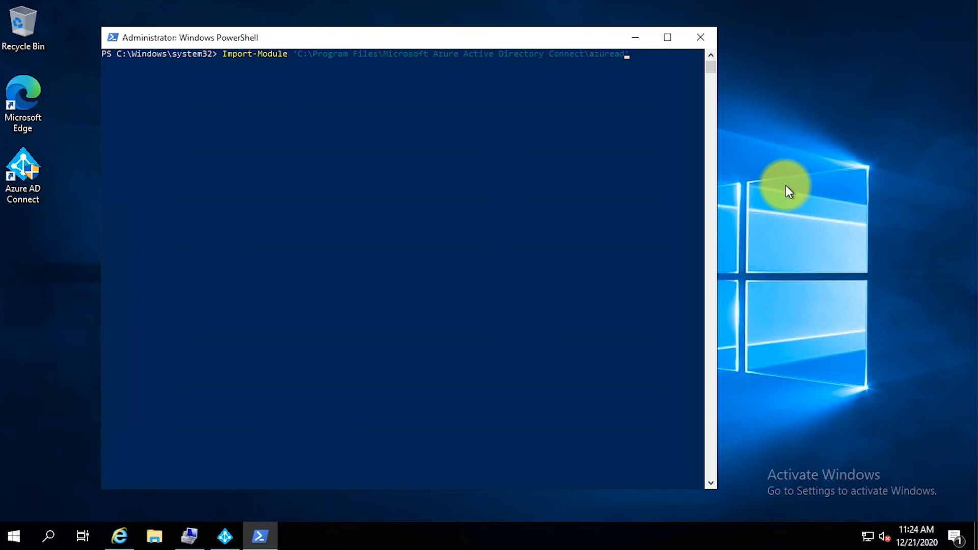
type("azuread")
key("Tab")
key("Return")
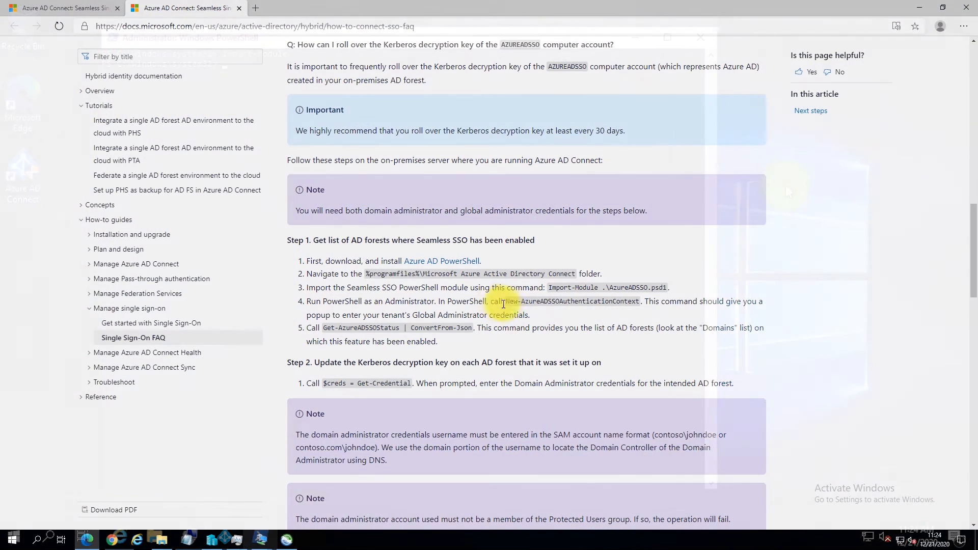
Step: Run New-AzureADSSOAuthenticationContext and sign in with the global administrator account
left_click_drag(506, 301, 640, 302)
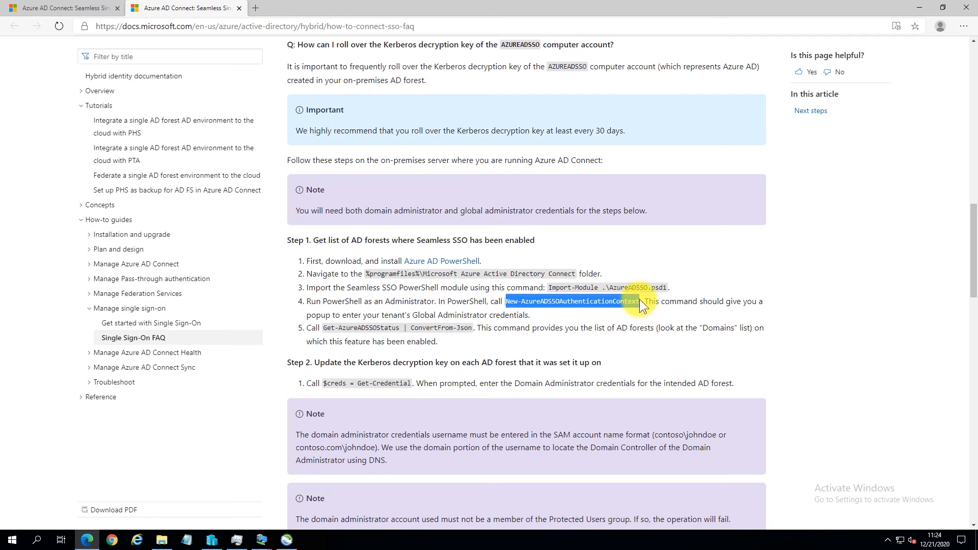
right_click(632, 302)
left_click(642, 310)
left_click(263, 540)
left_click(353, 490)
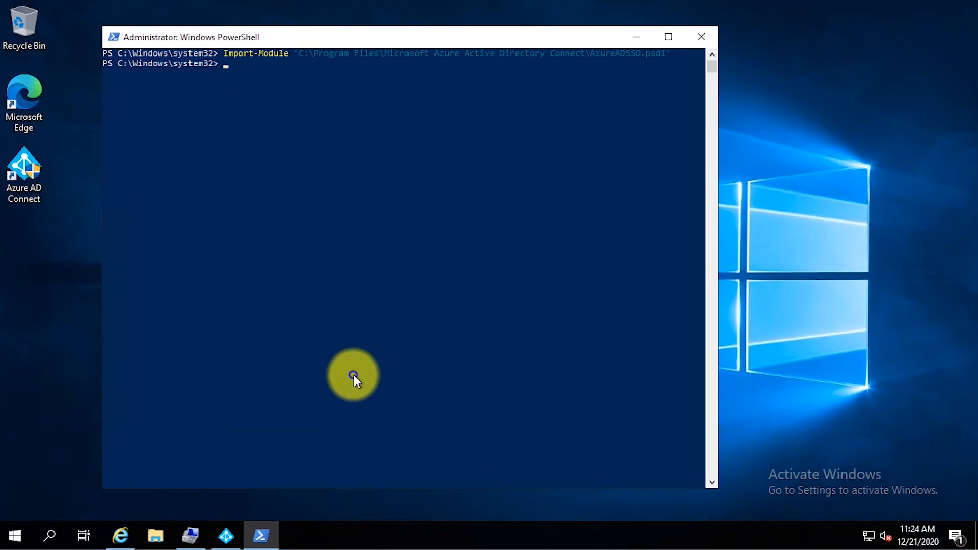
right_click(354, 375)
key("Return")
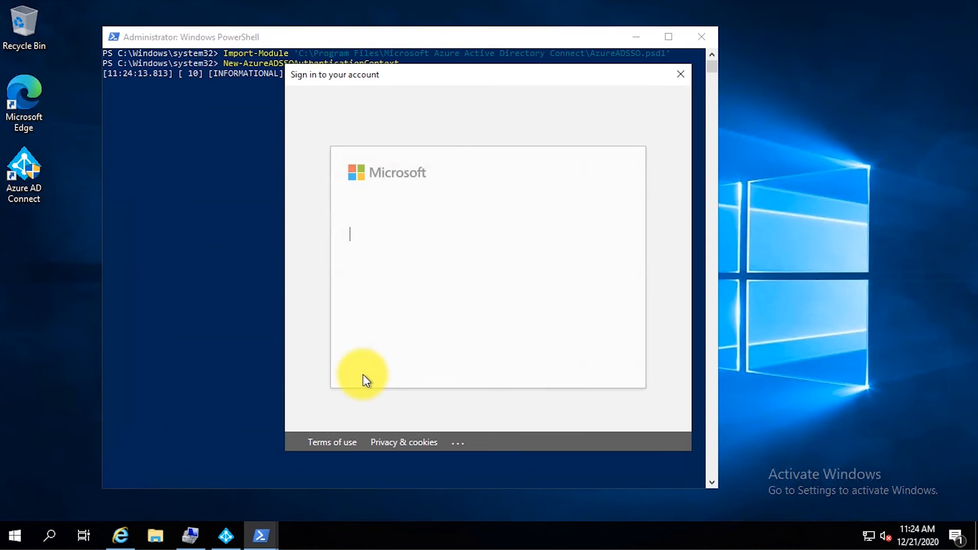
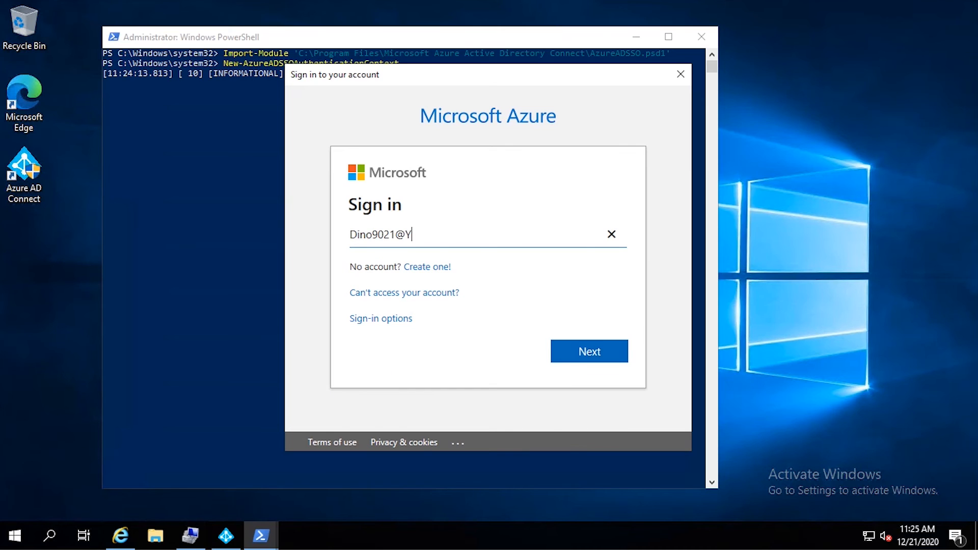
key("Return")
type("********")
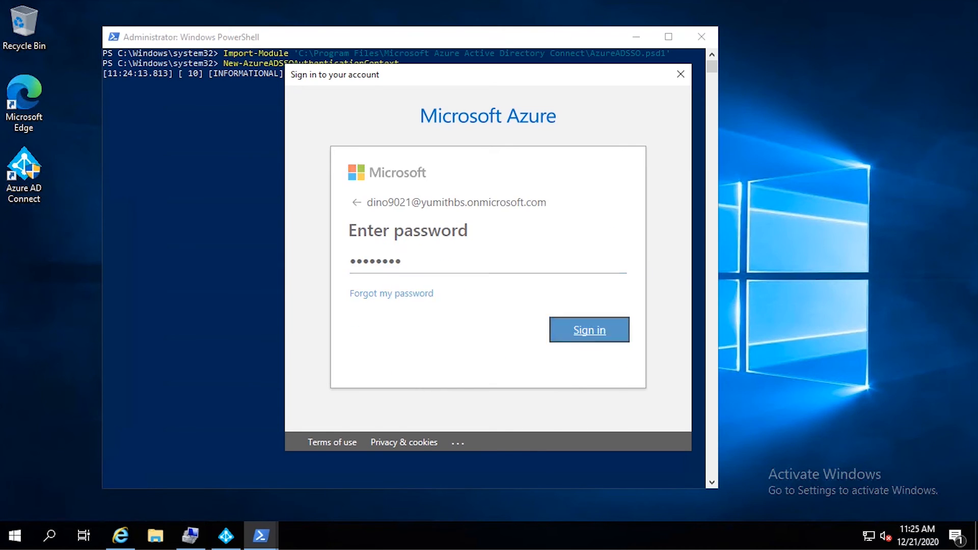
key("Return")
left_click(600, 375)
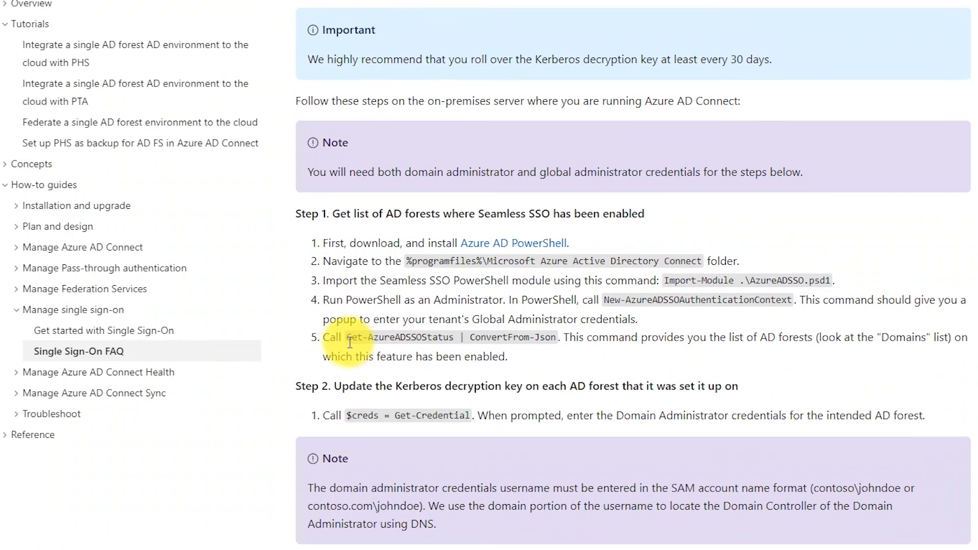
Step: Store the THBS domain administrator credentials with $creds = Get-Credential
left_click_drag(347, 337, 556, 334)
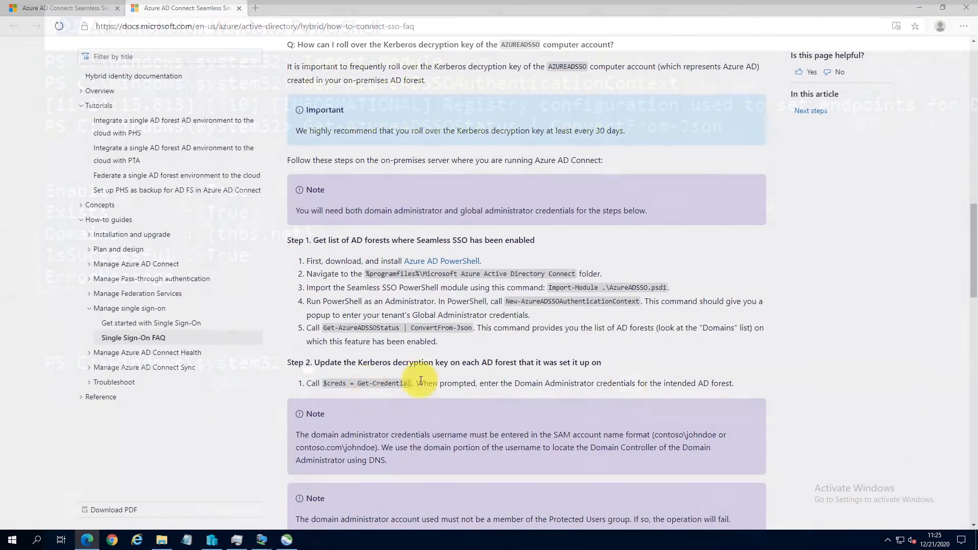
left_click_drag(323, 383, 410, 383)
left_click(363, 495)
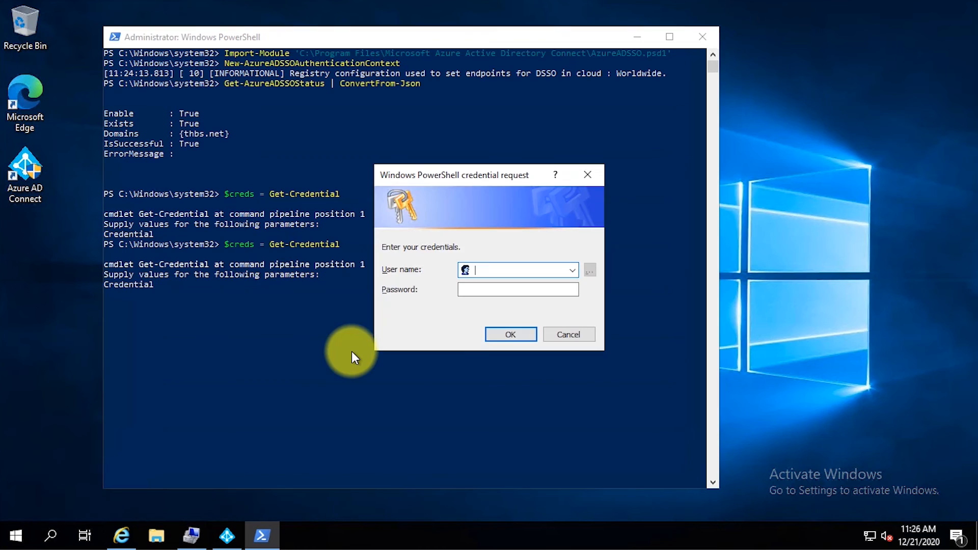
type("THBS\\adminis")
key("Return")
Step: Run Update-AzureADSSOForest -OnPremCredentials $creds to roll over the Kerberos key
type("$c")
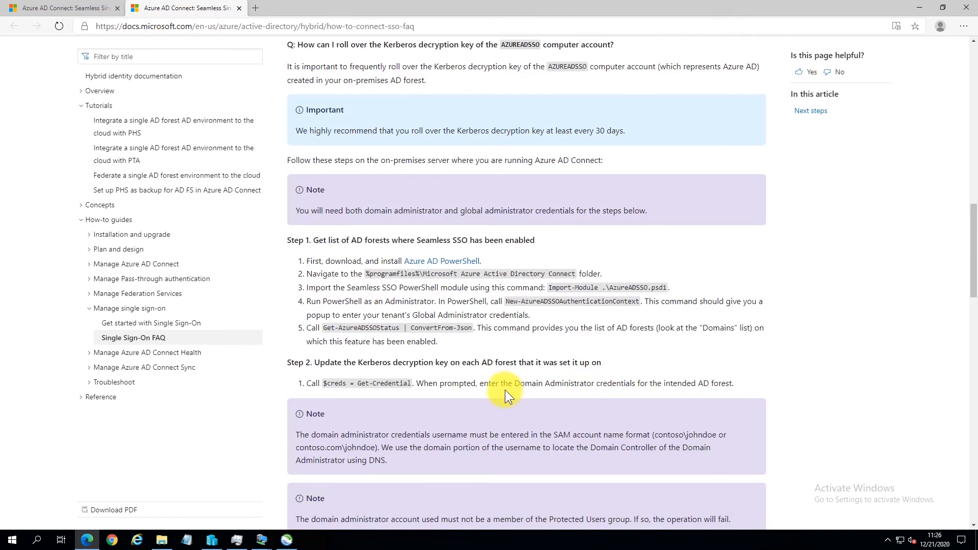
scroll(505, 389, "down", 5)
left_click_drag(323, 316, 585, 319)
right_click(585, 319)
type("reds")
key("Return")
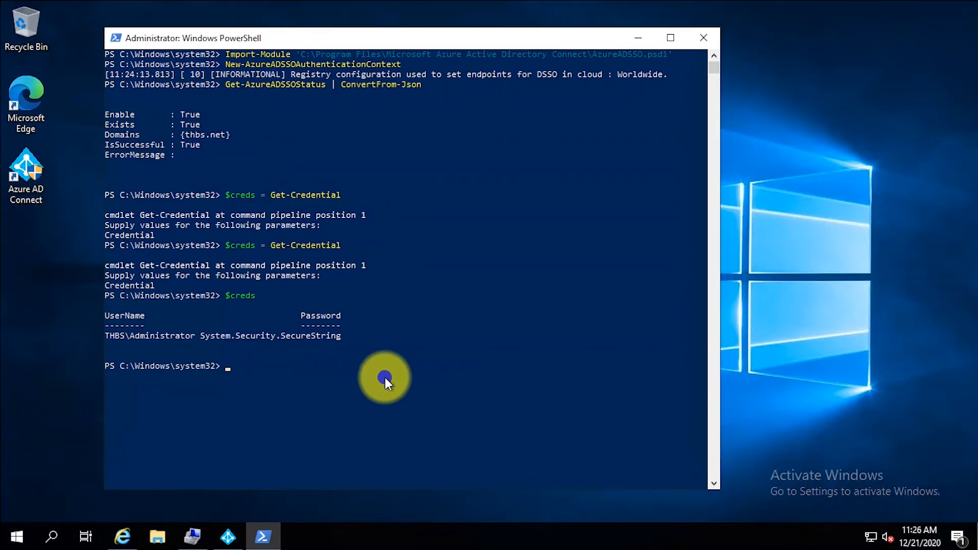
right_click(385, 378)
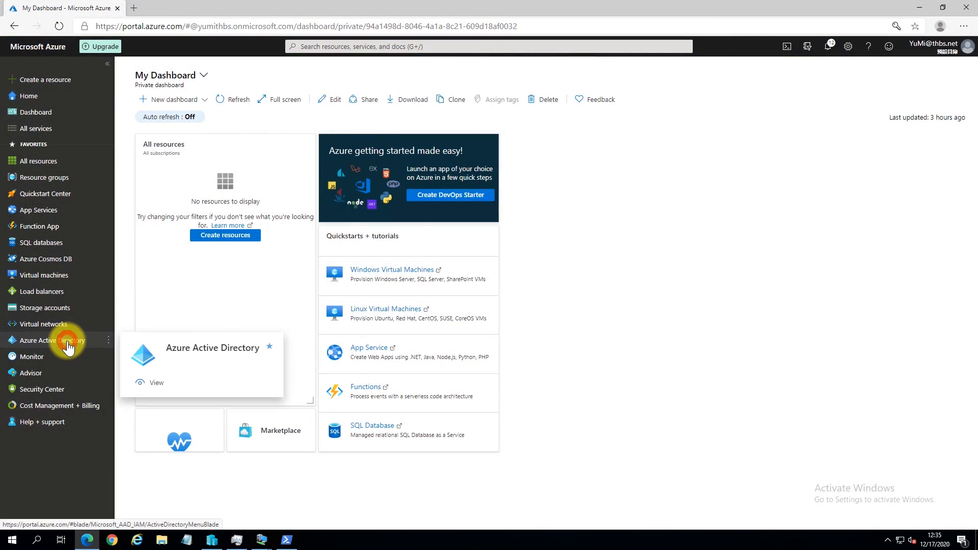
Step: Open Azure Active Directory's All users list, then sign out of the admin account
left_click(69, 346)
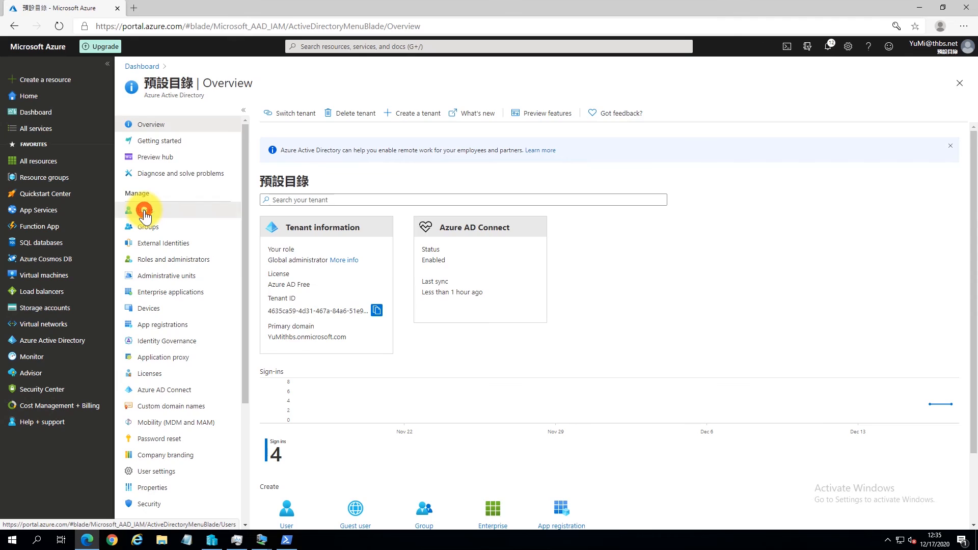
left_click(145, 210)
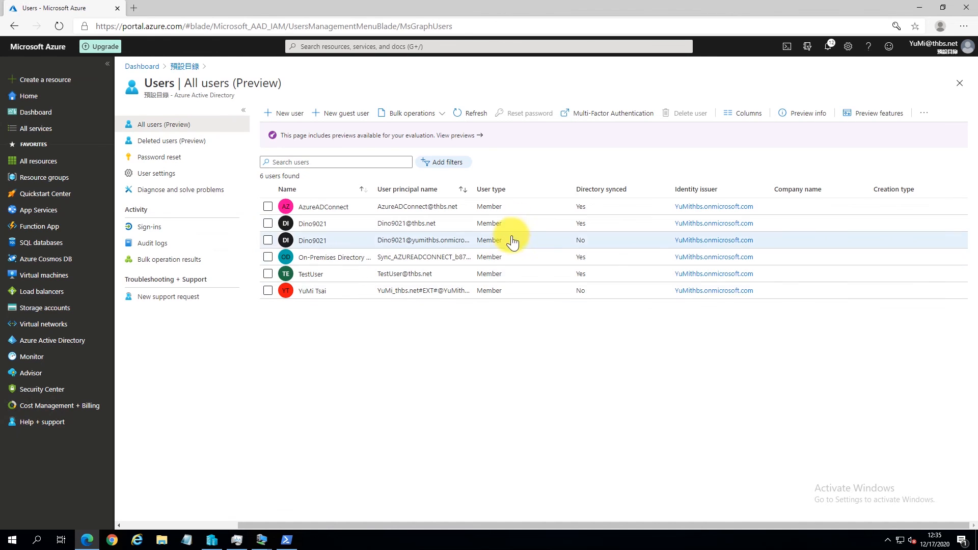
left_click(967, 46)
left_click(894, 258)
Step: Sign in as TestUser with its e-mail and password, dismissing the feedback survey
left_click(458, 351)
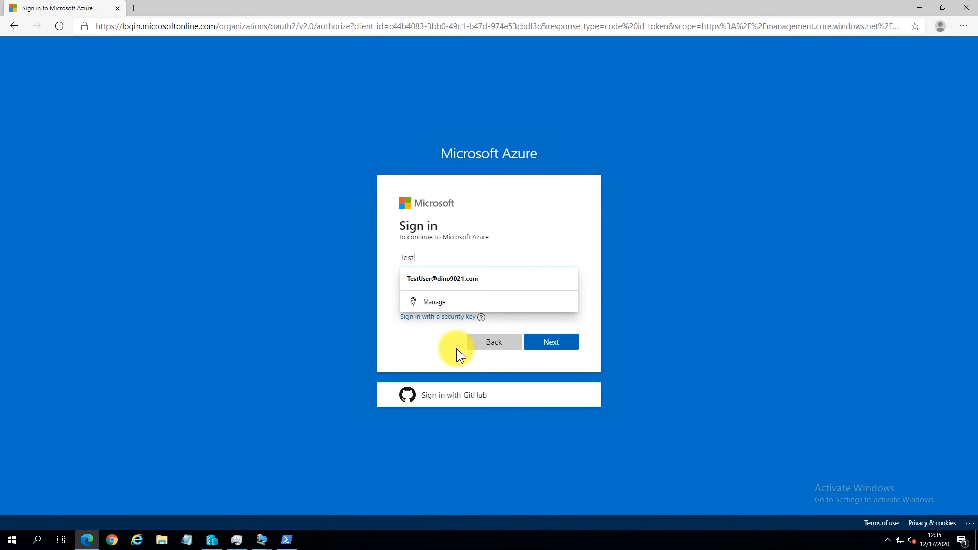
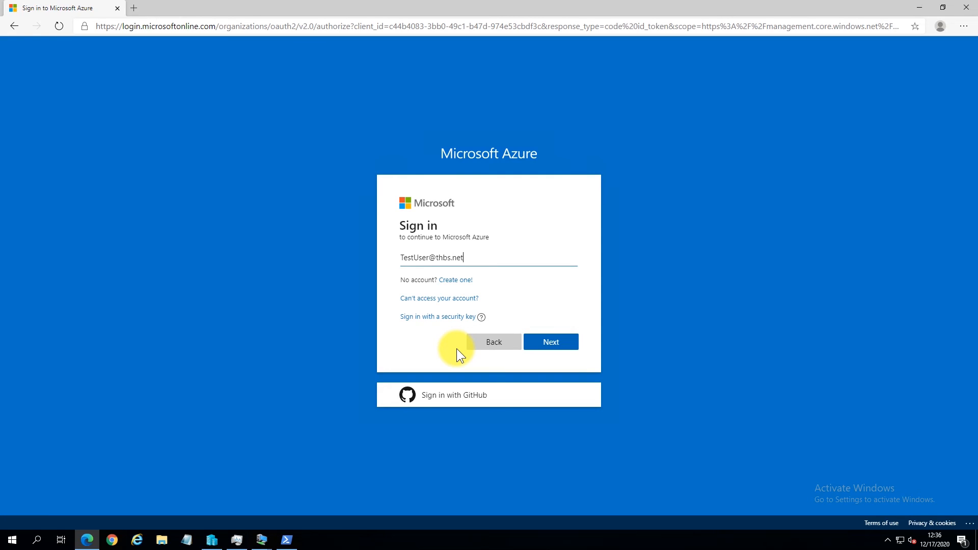
key("Return")
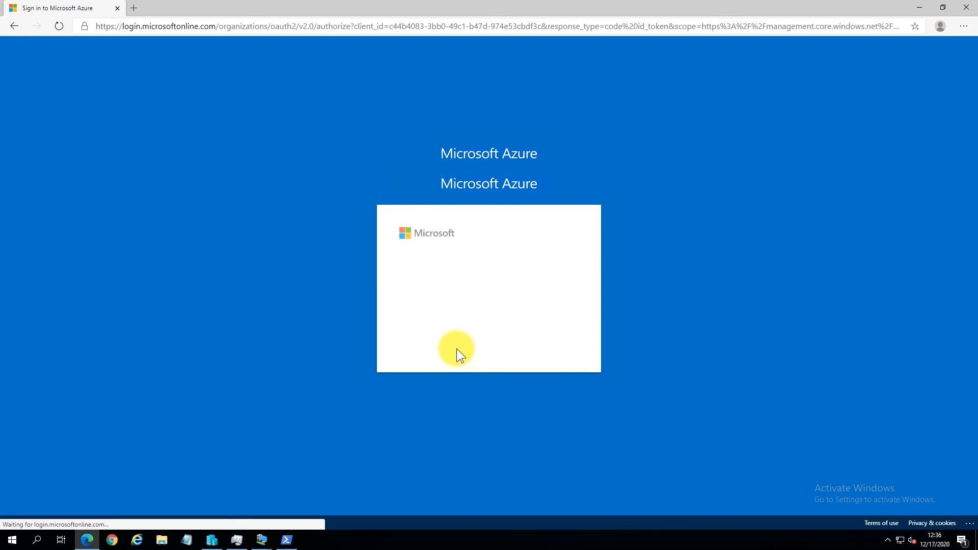
type("••••••••")
key("Return")
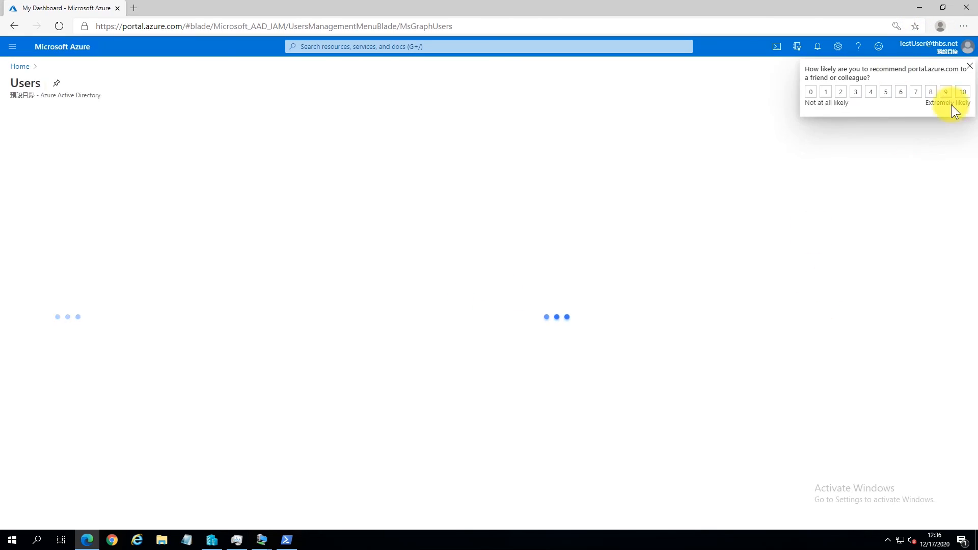
left_click(968, 65)
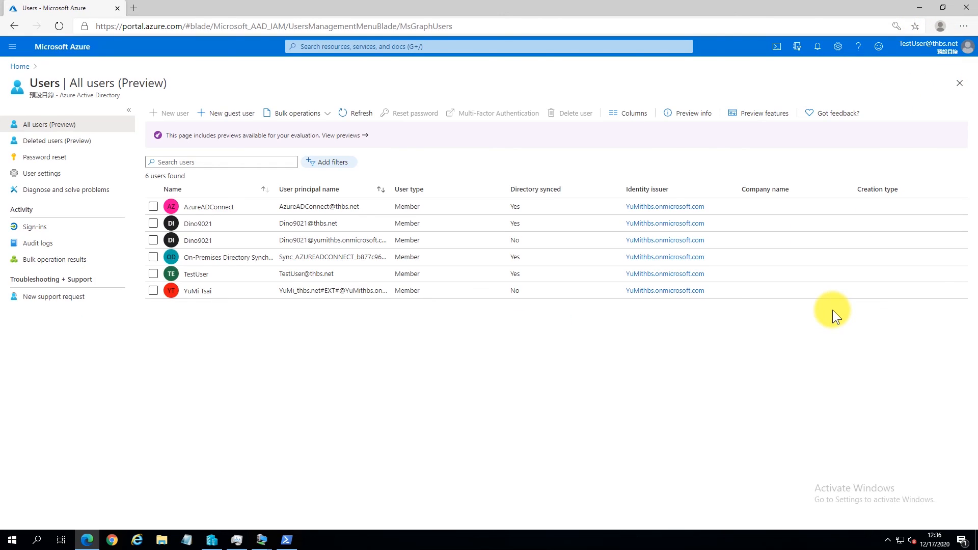